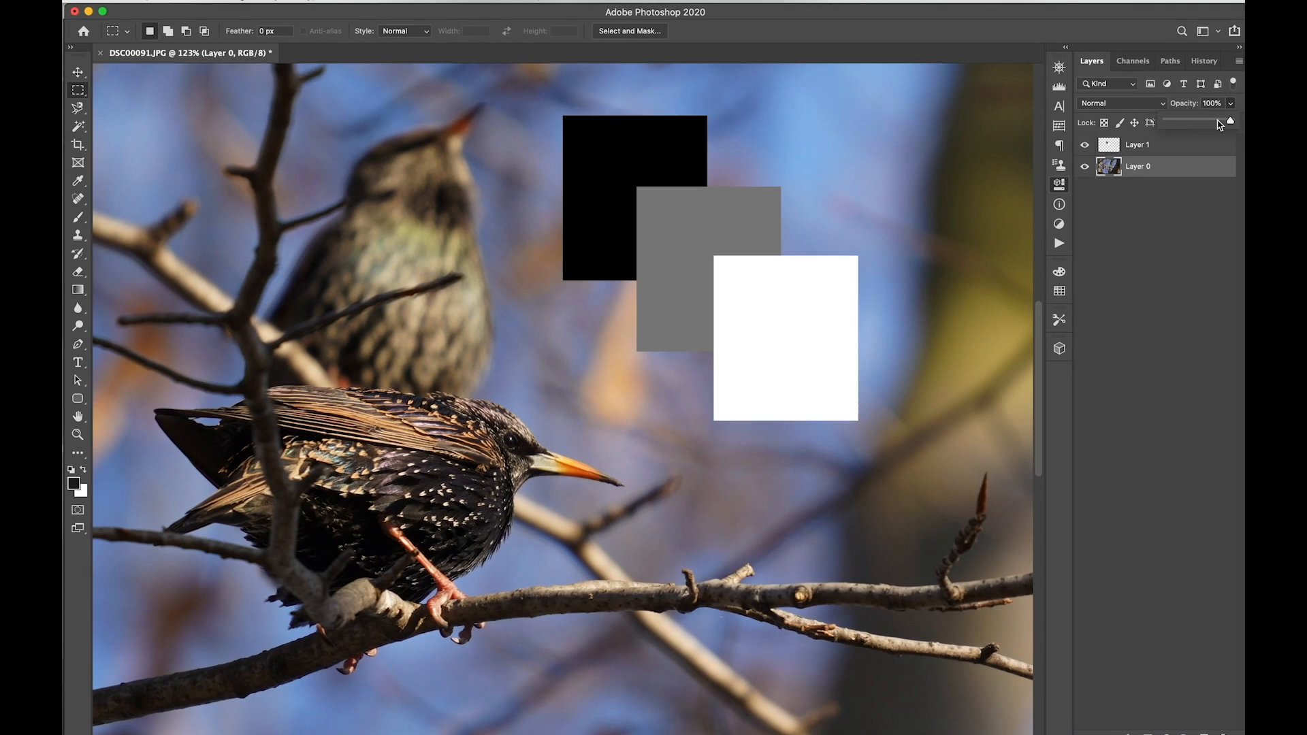
# Step: Lower Layer 1's opacity, nudge its three squares down and right, then restore 100% opacity
pyautogui.click(1183, 146)
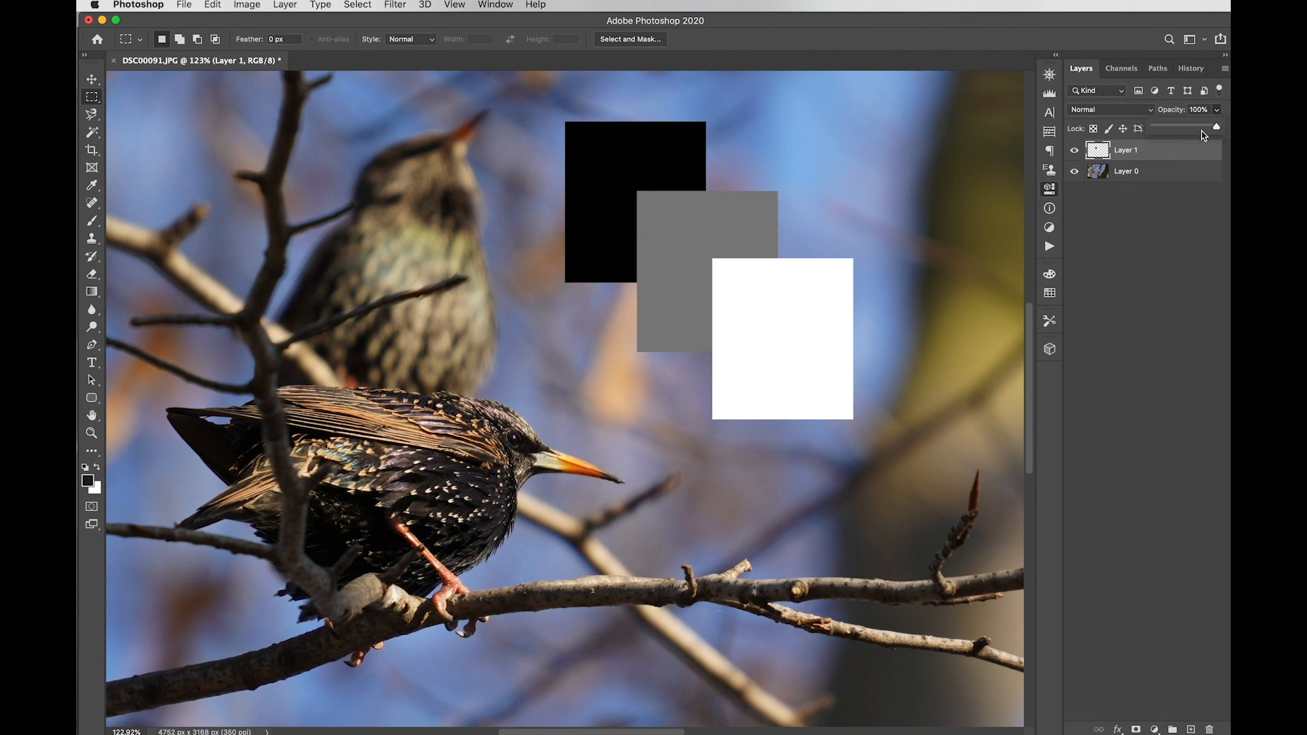
pyautogui.moveTo(1205, 131); pyautogui.dragTo(1168, 135)
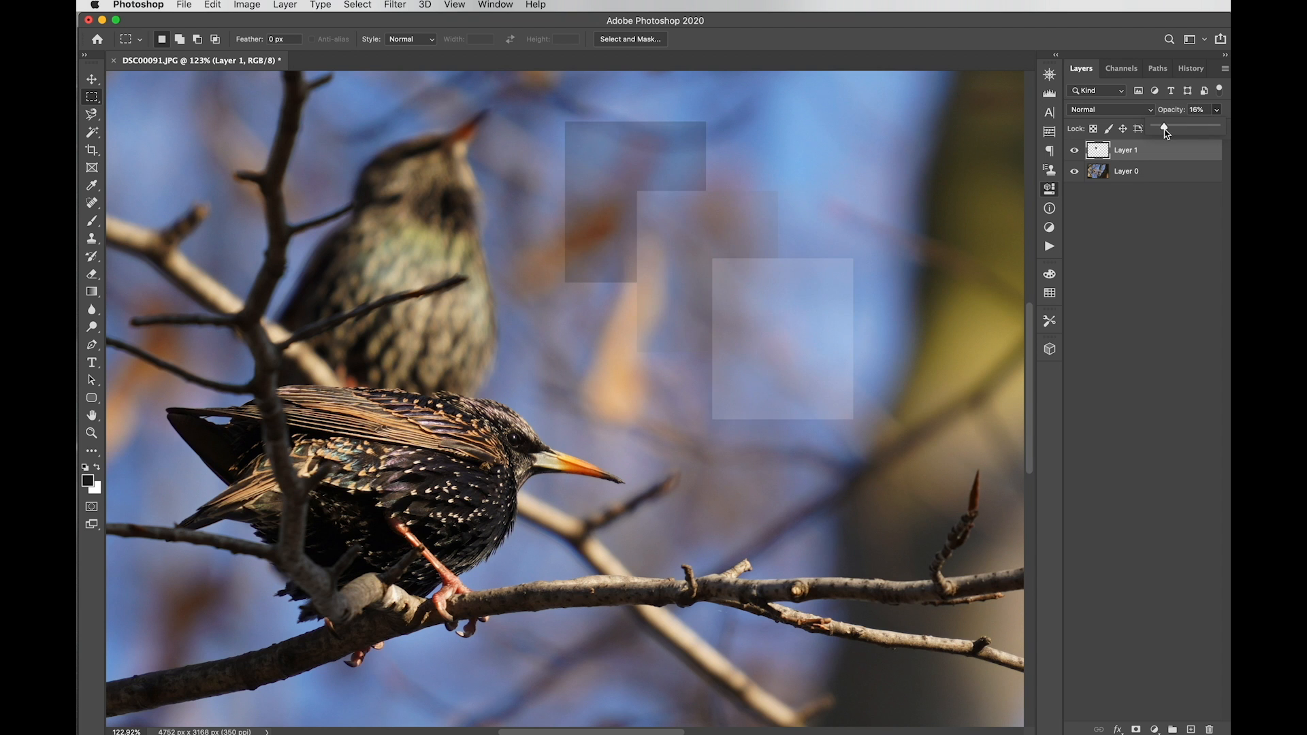
pyautogui.press('v')
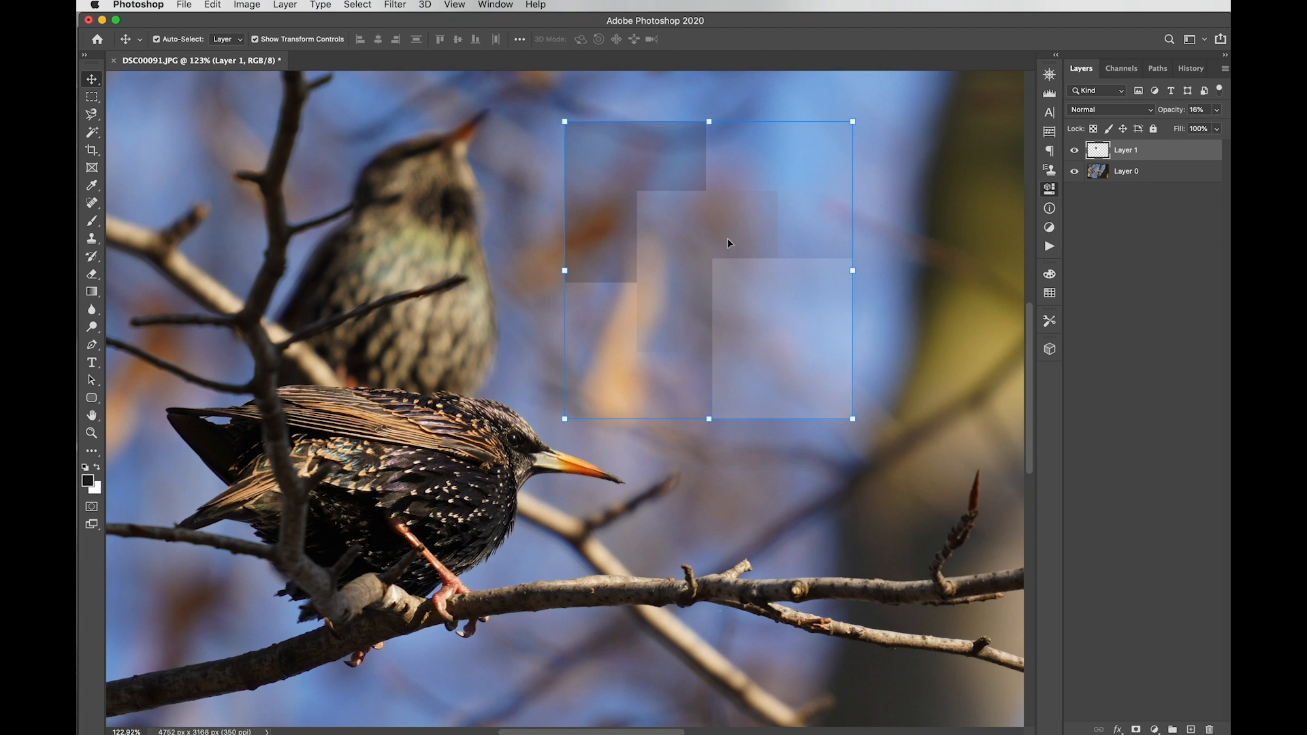
pyautogui.moveTo(711, 226); pyautogui.dragTo(721, 270)
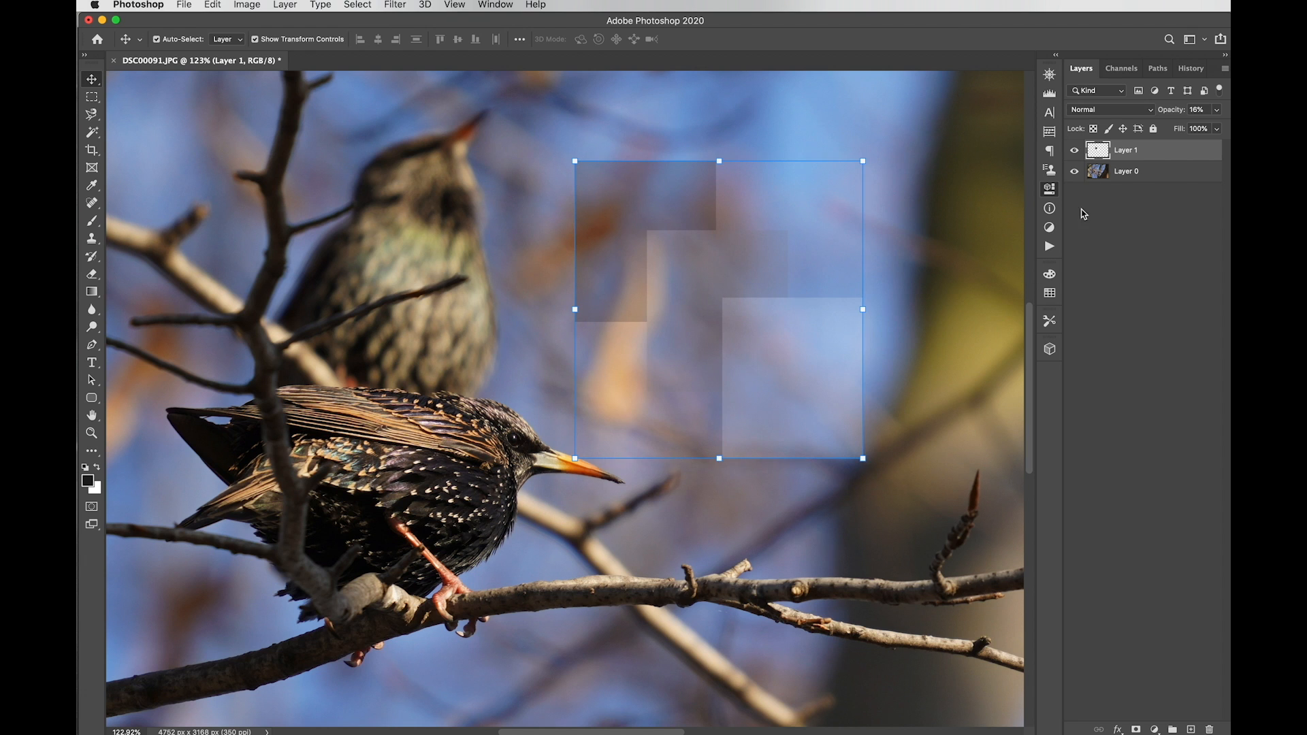
pyautogui.click(1216, 111)
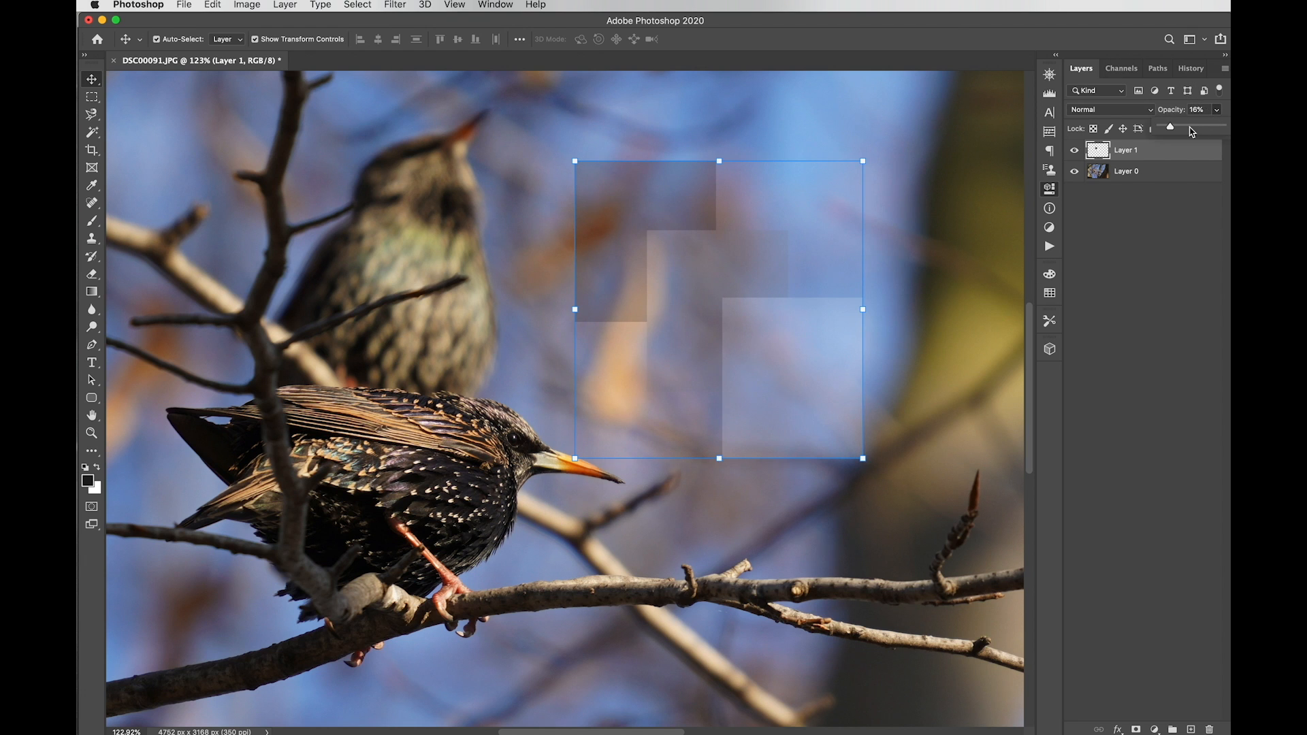
pyautogui.moveTo(1173, 128); pyautogui.dragTo(1225, 128)
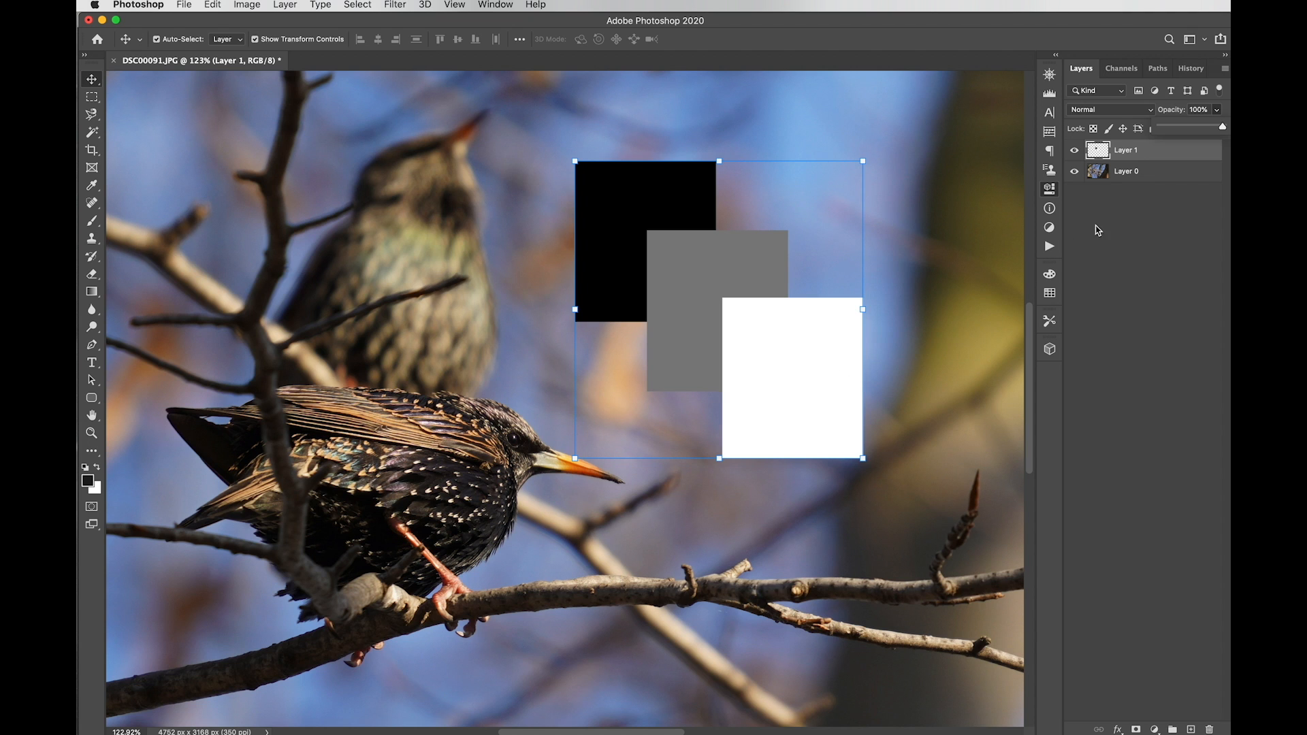
pyautogui.click(1127, 261)
pyautogui.click(247, 5)
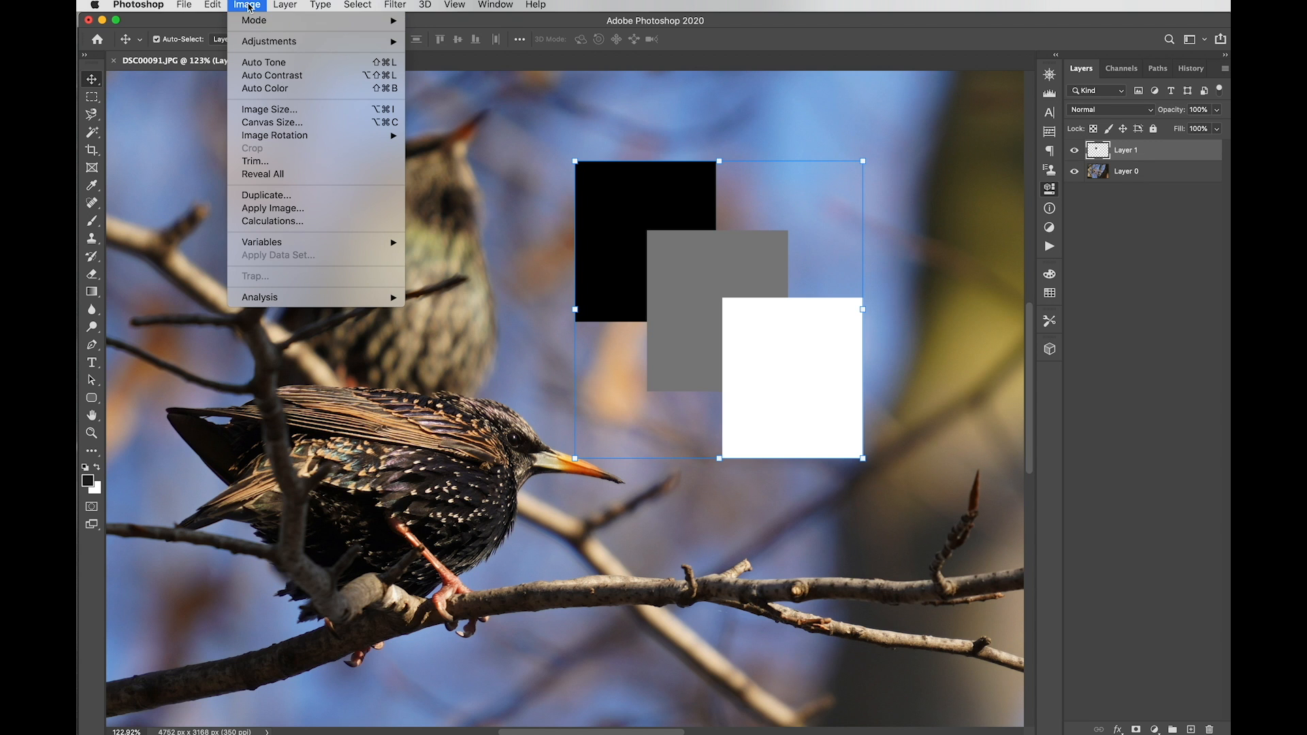
pyautogui.moveTo(284, 5)
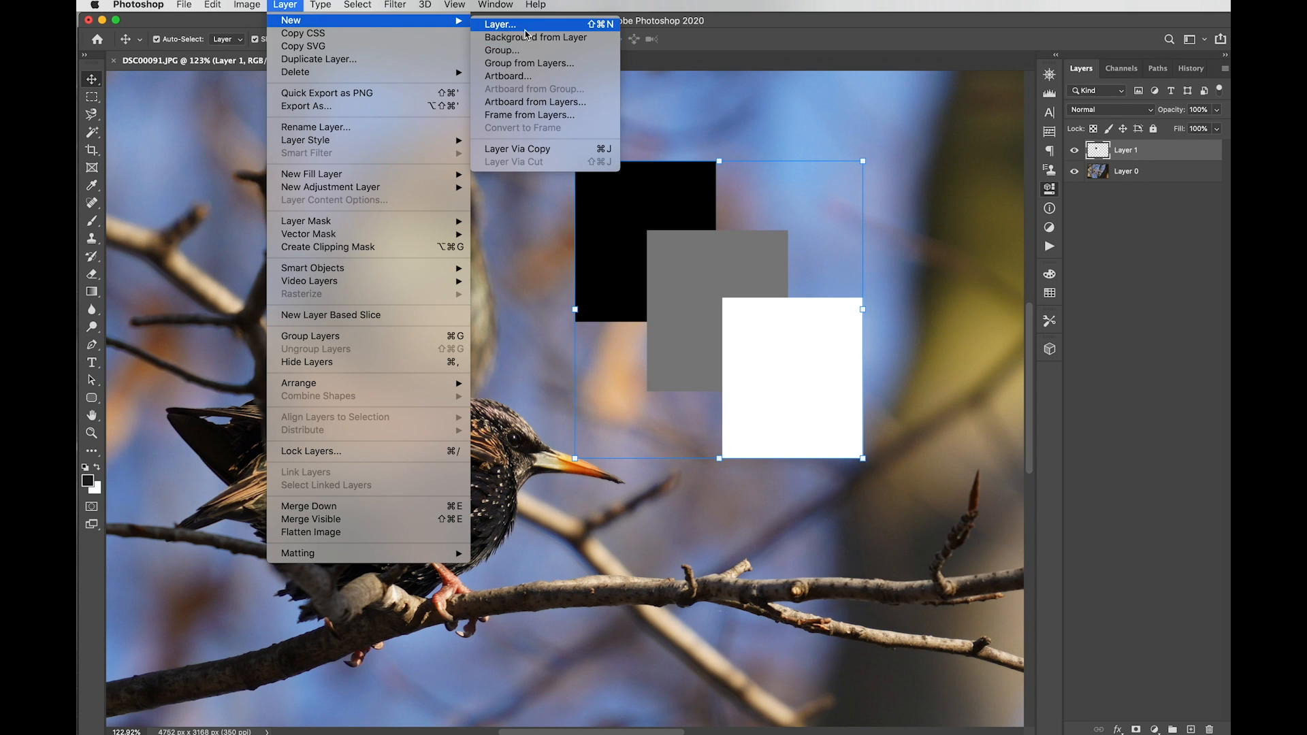
pyautogui.click(524, 28)
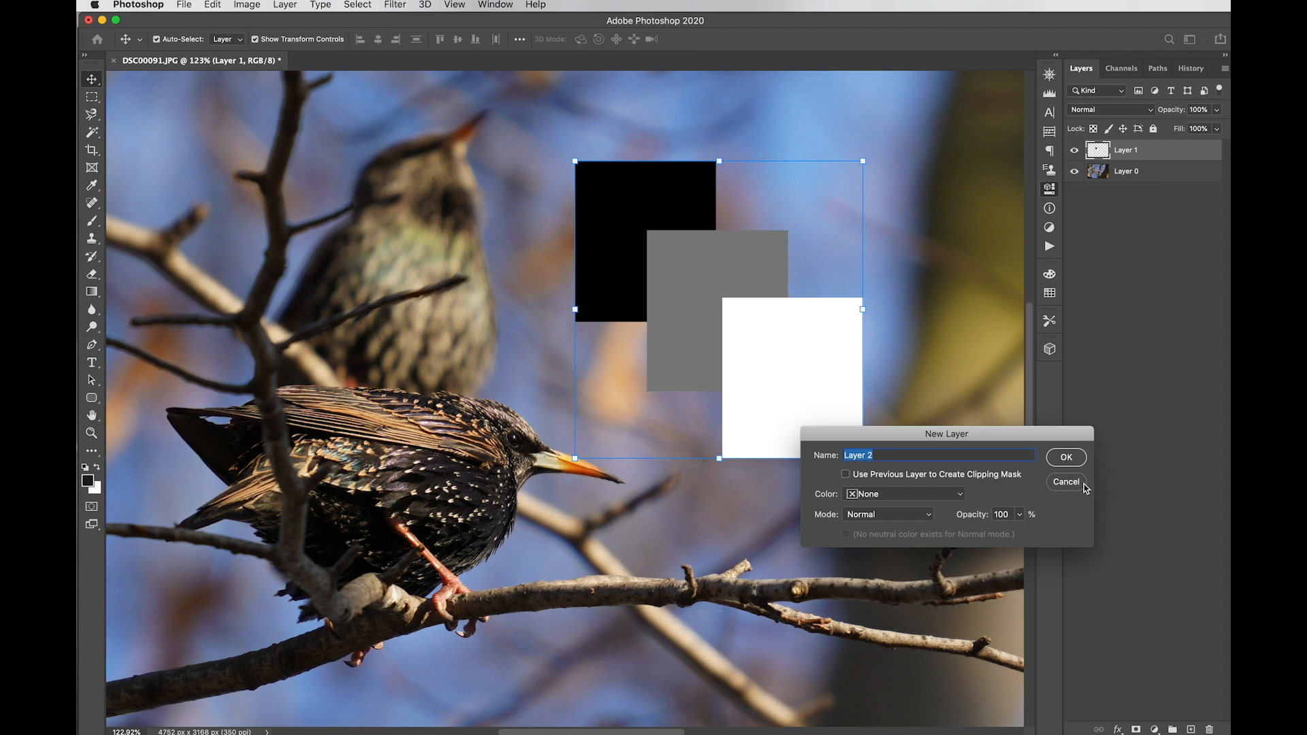
pyautogui.click(1066, 482)
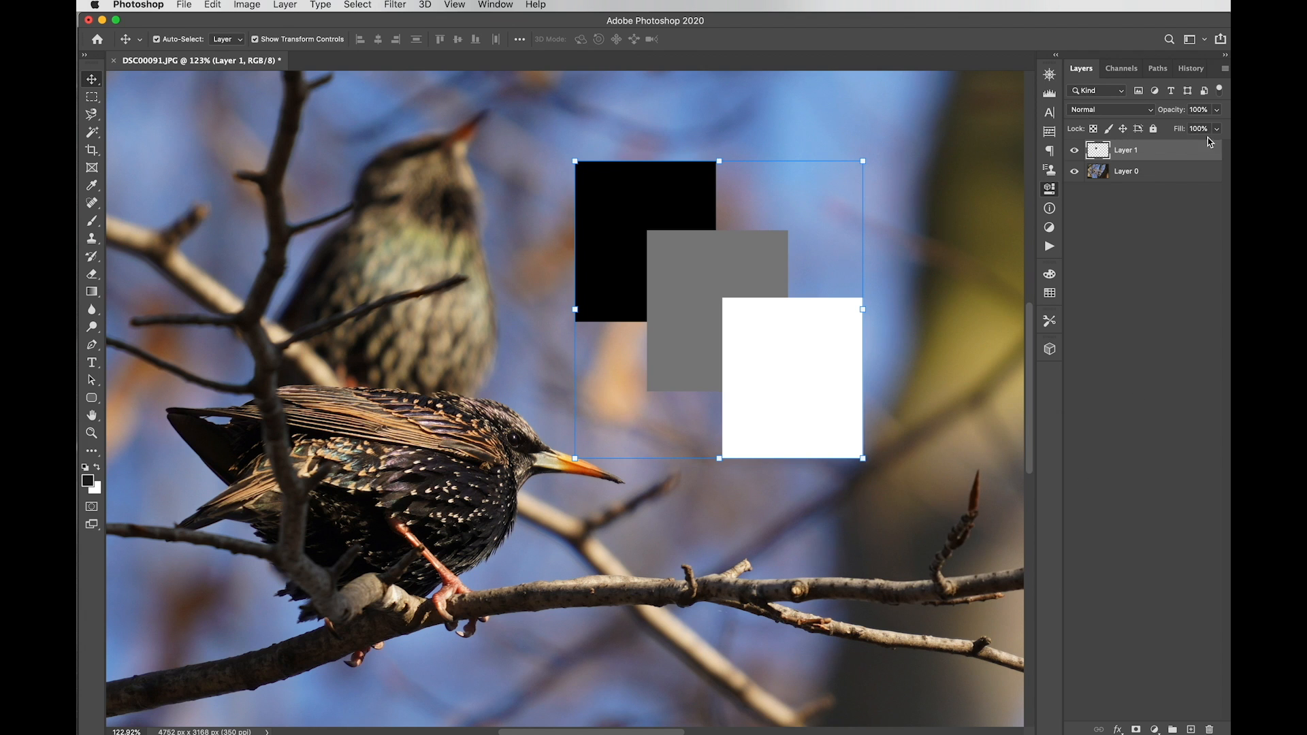
# Step: Try Multiply and then Screen blending on the squares layer, repositioning the squares each time
pyautogui.click(1147, 114)
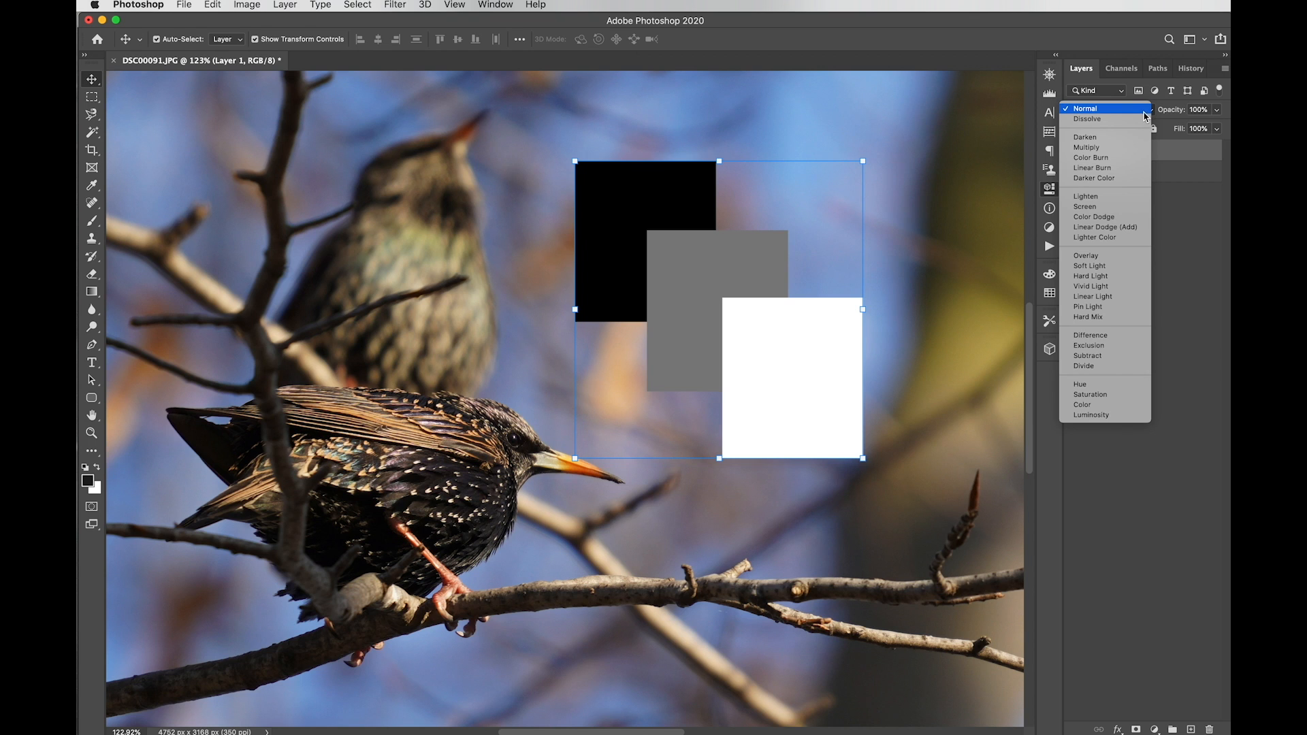
pyautogui.click(1135, 149)
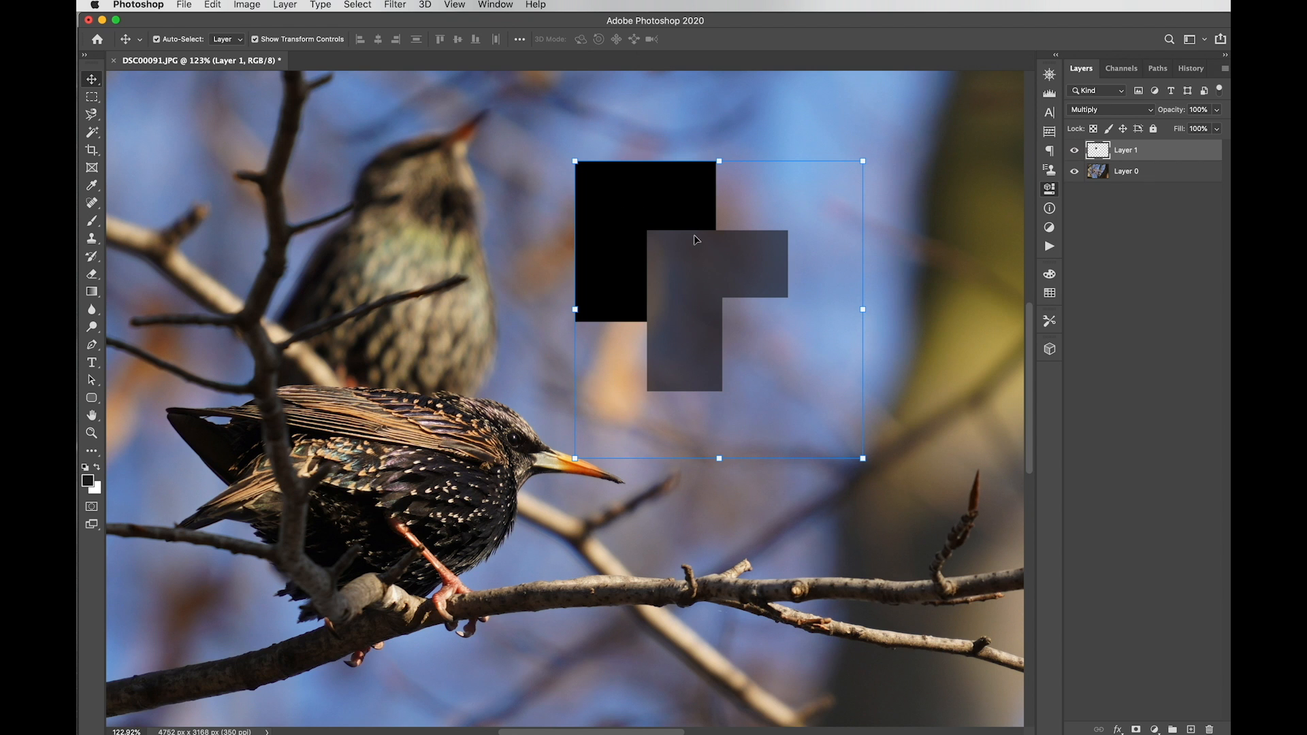
pyautogui.moveTo(696, 241); pyautogui.dragTo(710, 274)
pyautogui.click(1117, 110)
pyautogui.click(1089, 168)
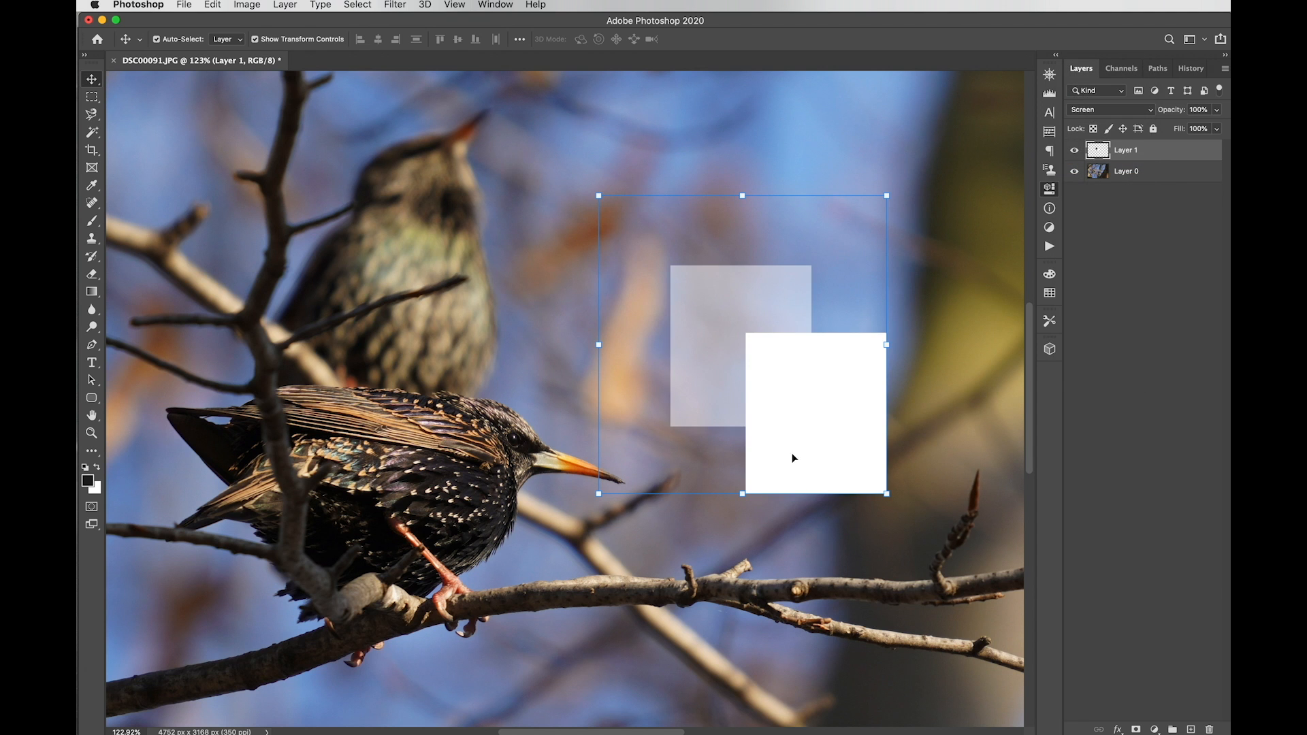
pyautogui.moveTo(792, 434); pyautogui.dragTo(750, 437)
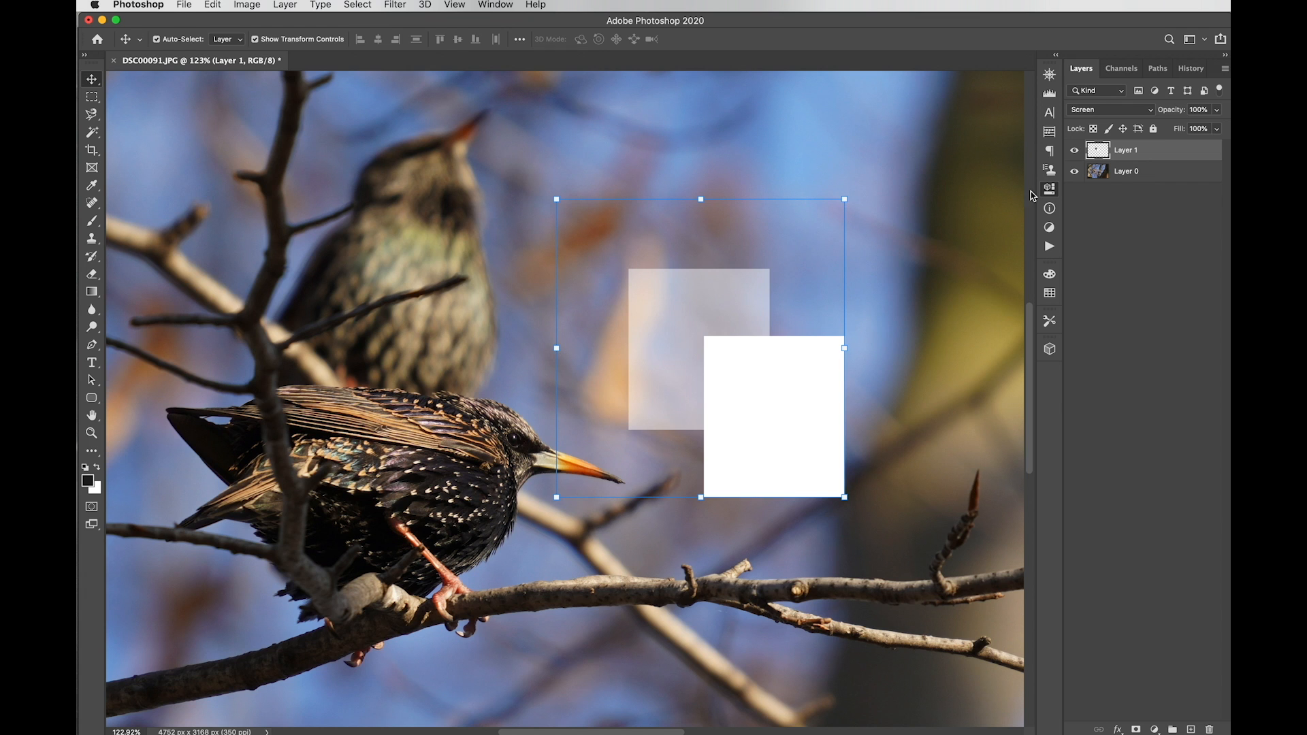
# Step: Switch the squares layer back to Multiply and move the dark squares toward the photo's centre
pyautogui.click(1094, 109)
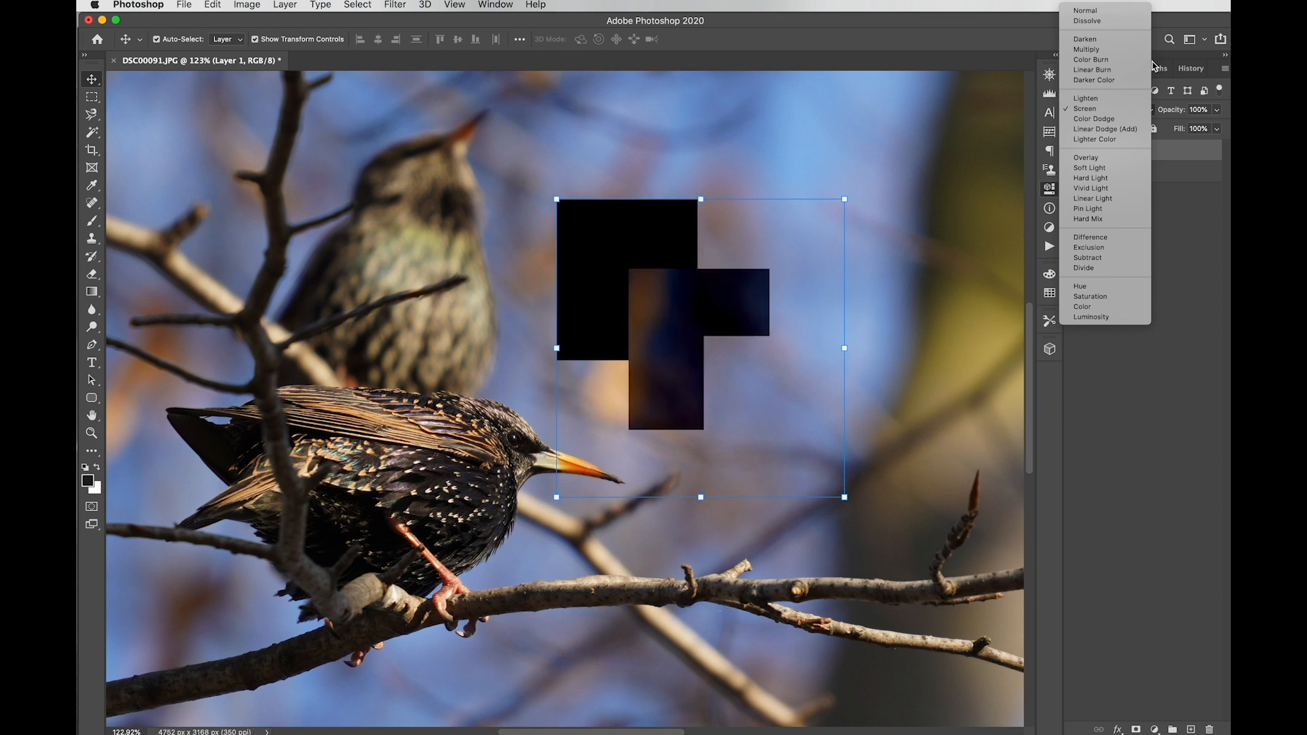
pyautogui.click(1116, 58)
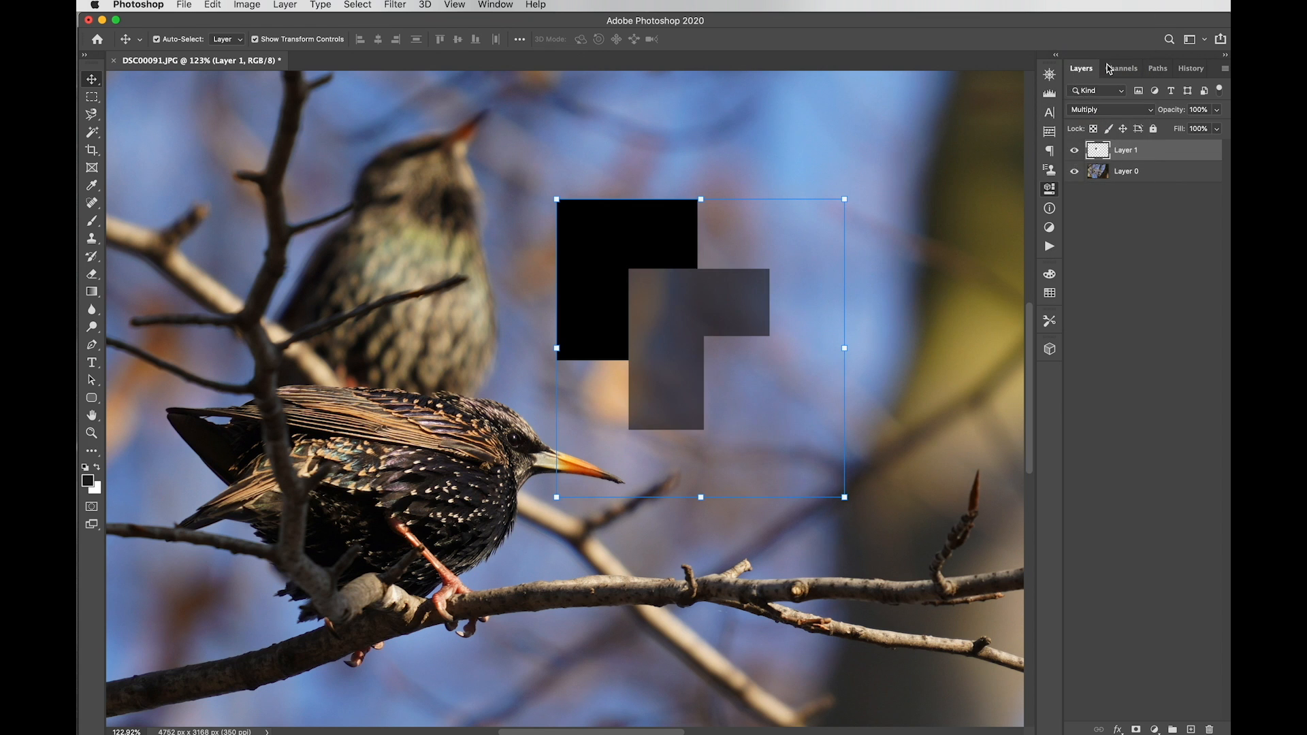
pyautogui.moveTo(680, 343); pyautogui.dragTo(778, 298)
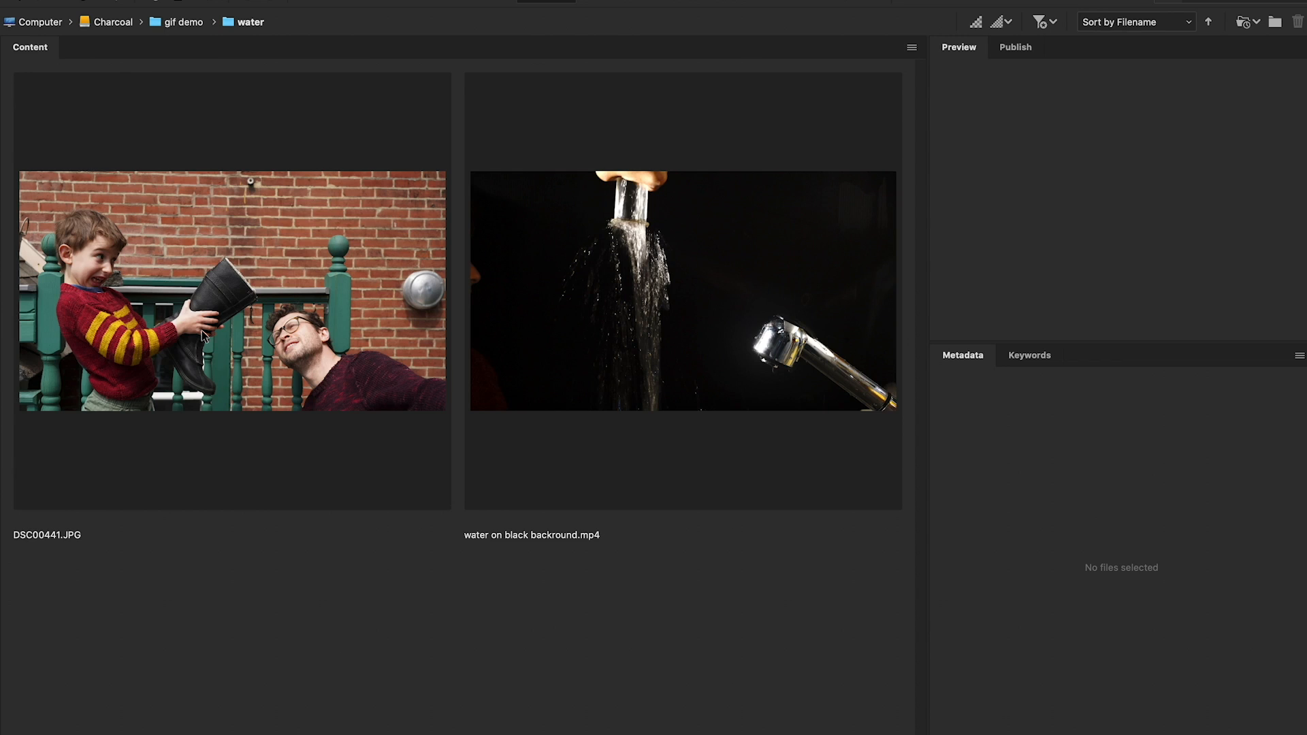
# Step: Preview DSC00441.JPG and the 'water on black backround.mp4' clip alternately in Bridge's Content panel
pyautogui.click(204, 336)
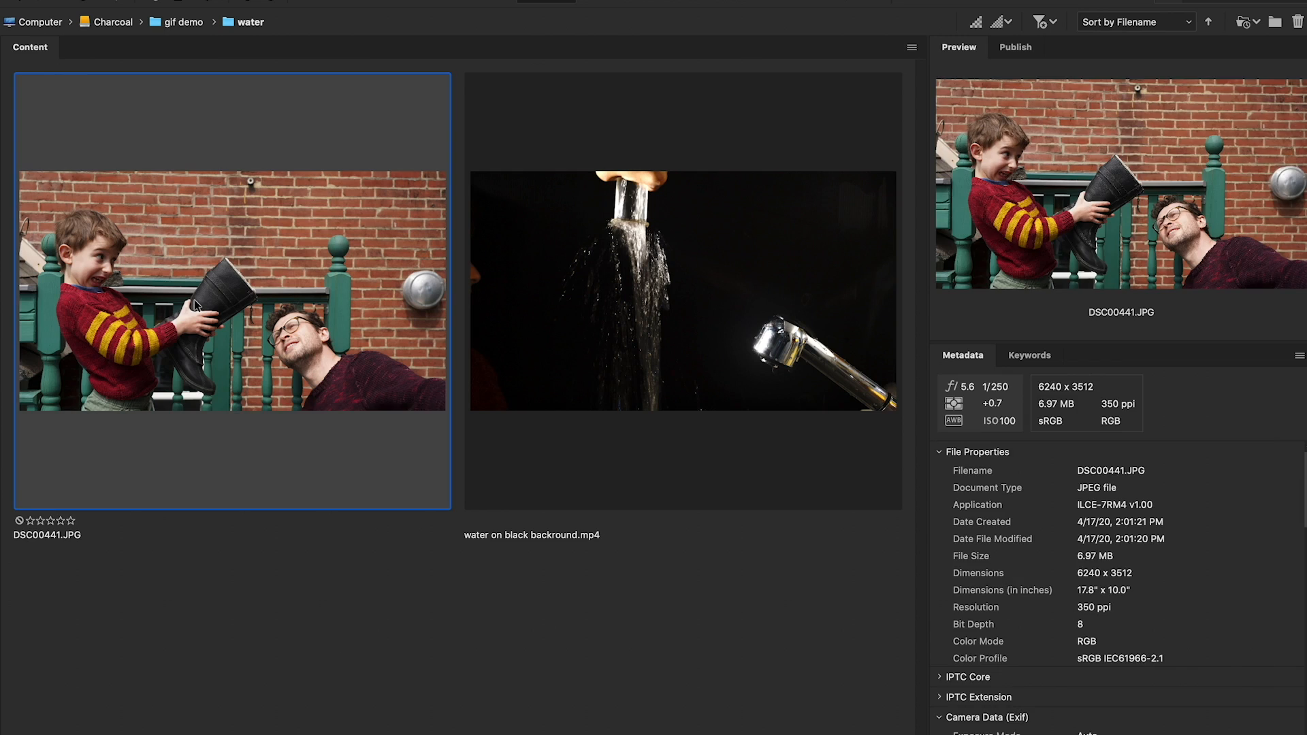
pyautogui.click(664, 354)
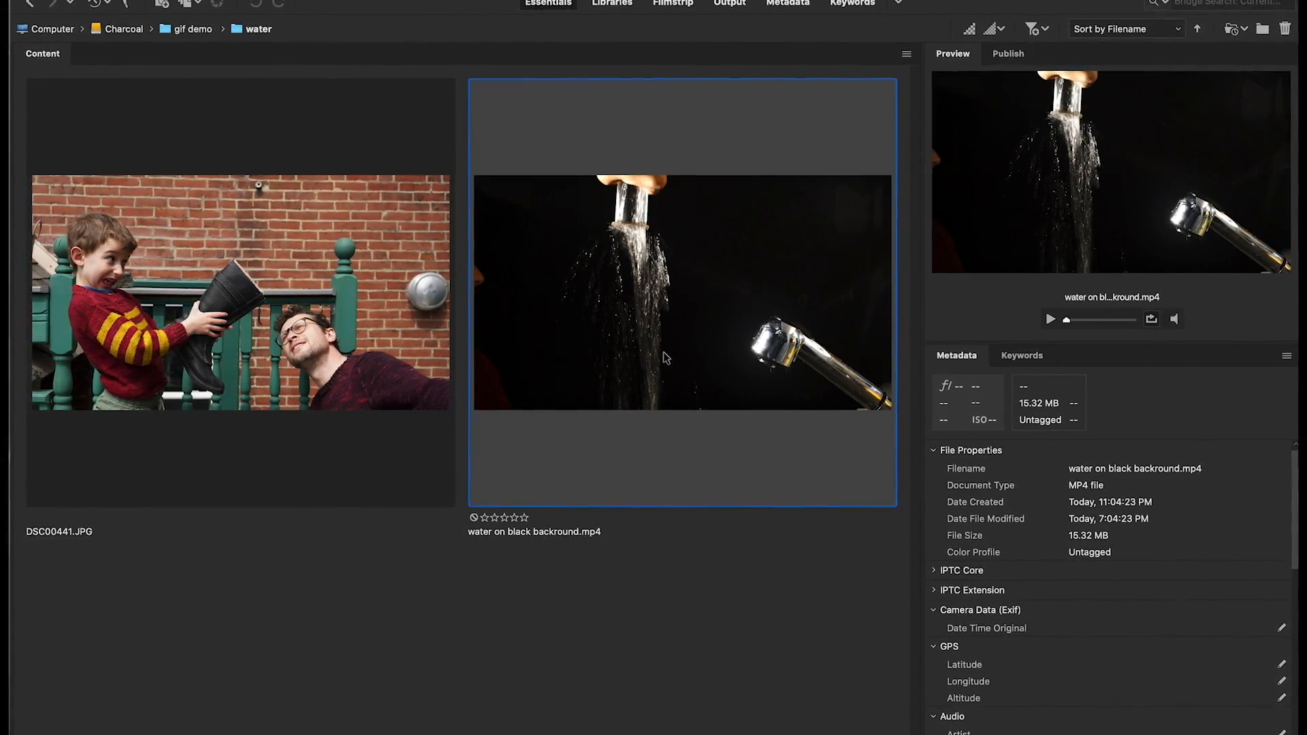
pyautogui.click(366, 338)
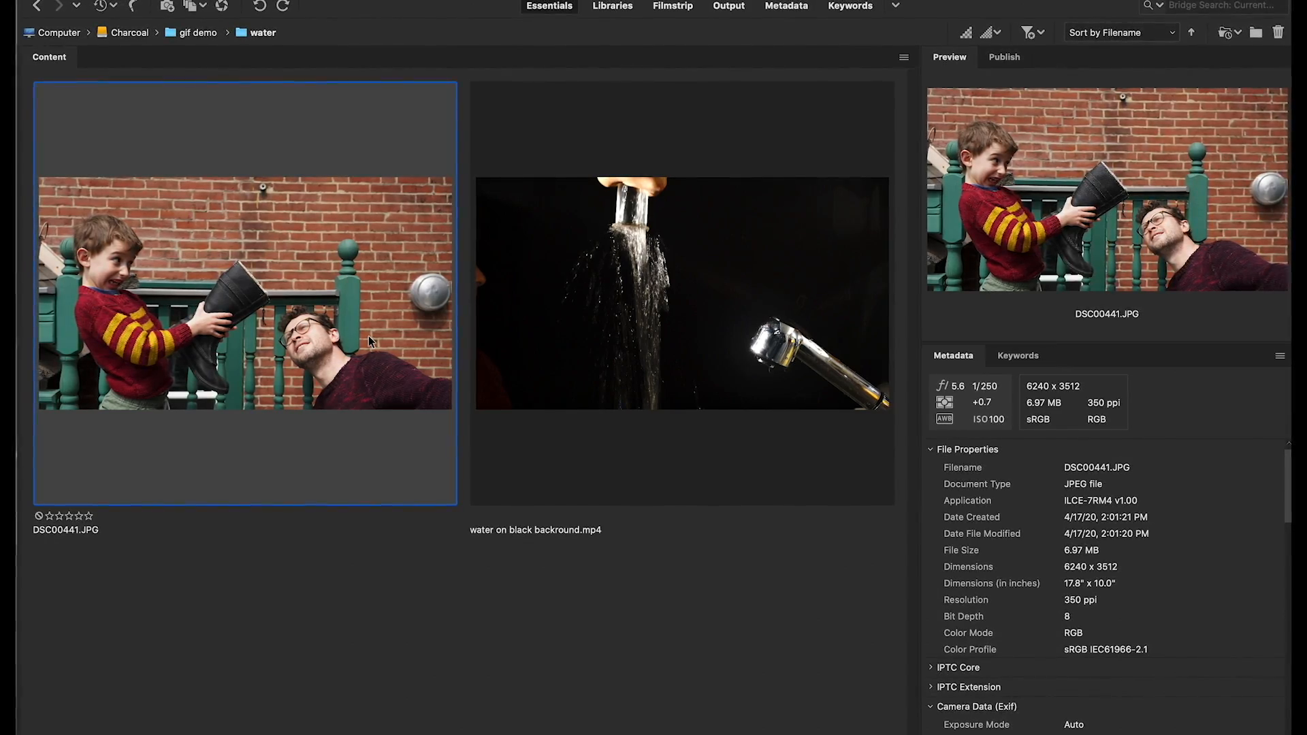
pyautogui.click(573, 374)
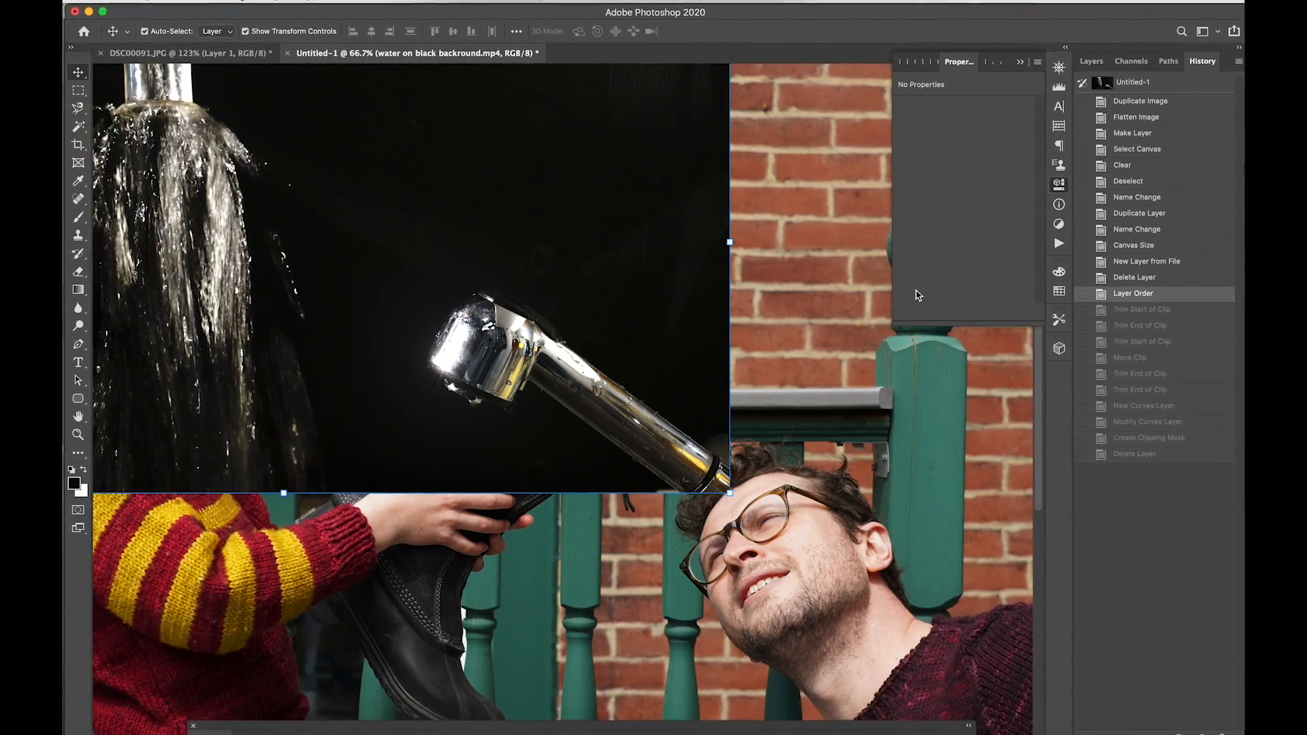
# Step: Fit the composite on screen and expand the Timeline panel to show both tracks
pyautogui.click(1091, 62)
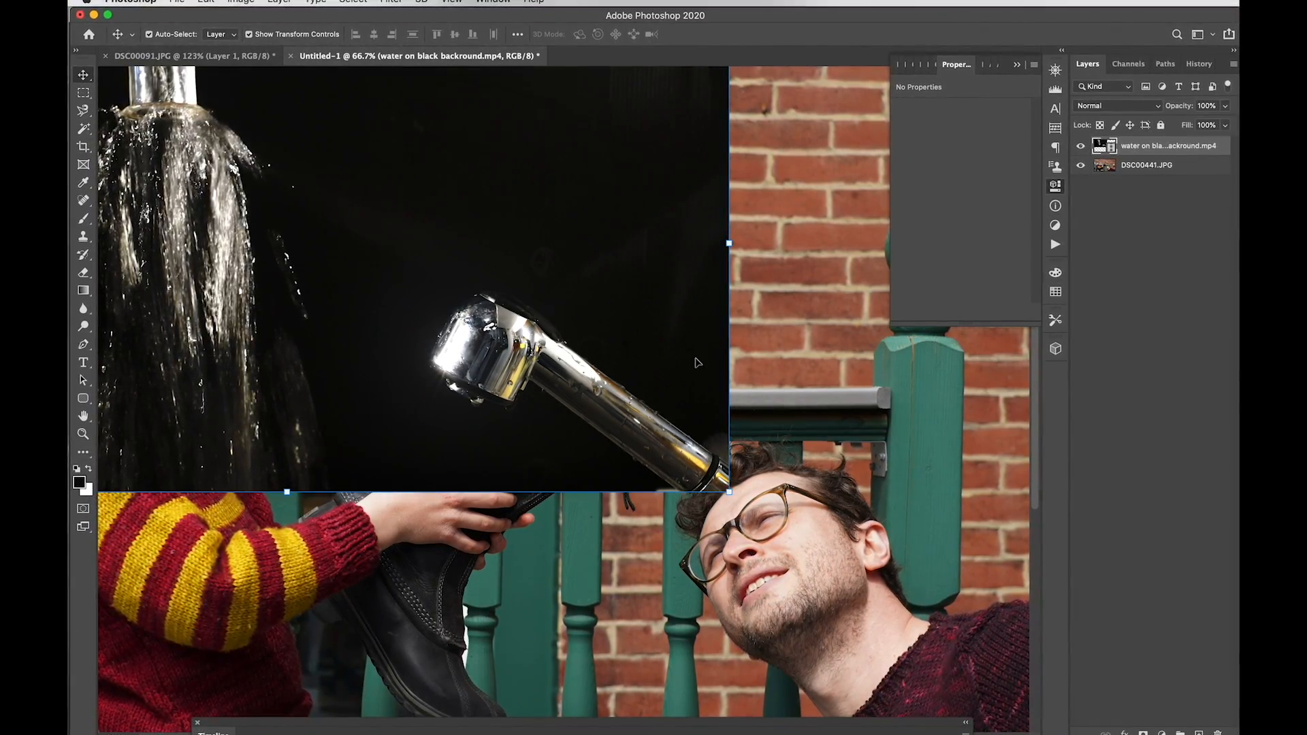
pyautogui.press('super+0')
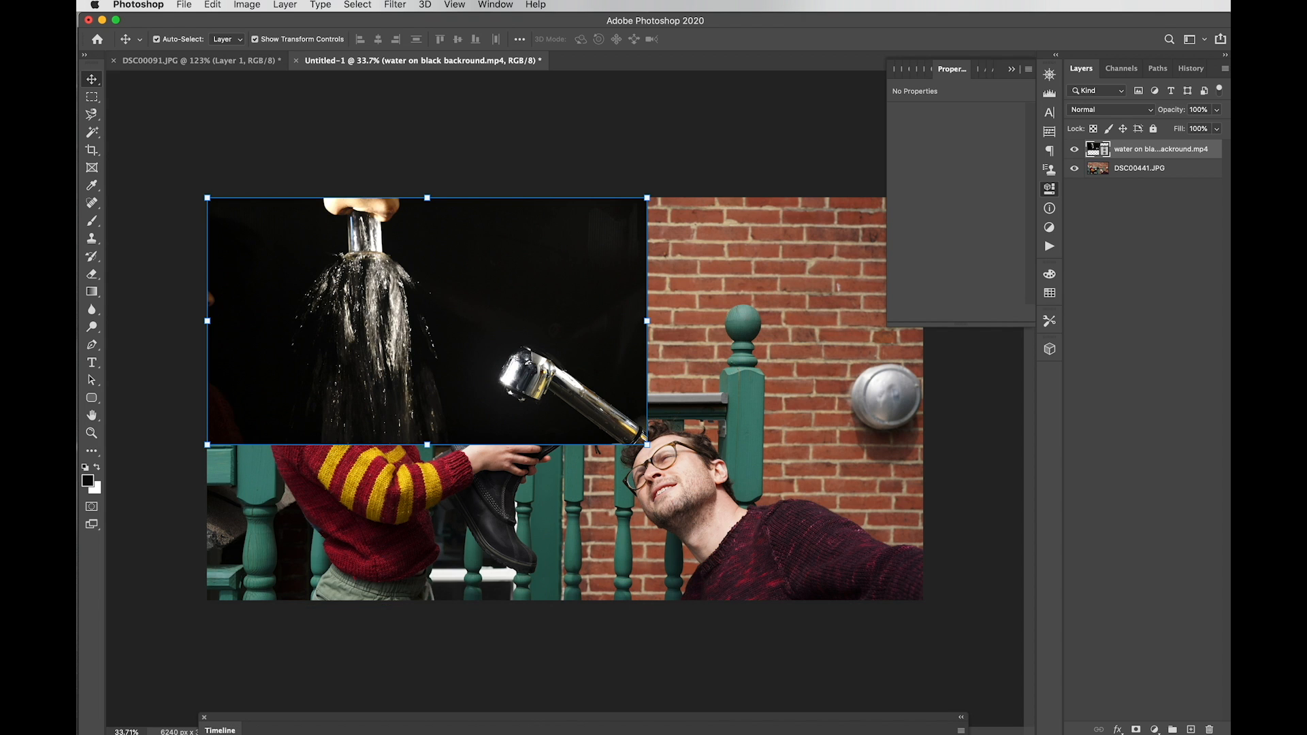
pyautogui.moveTo(482, 723); pyautogui.dragTo(501, 284)
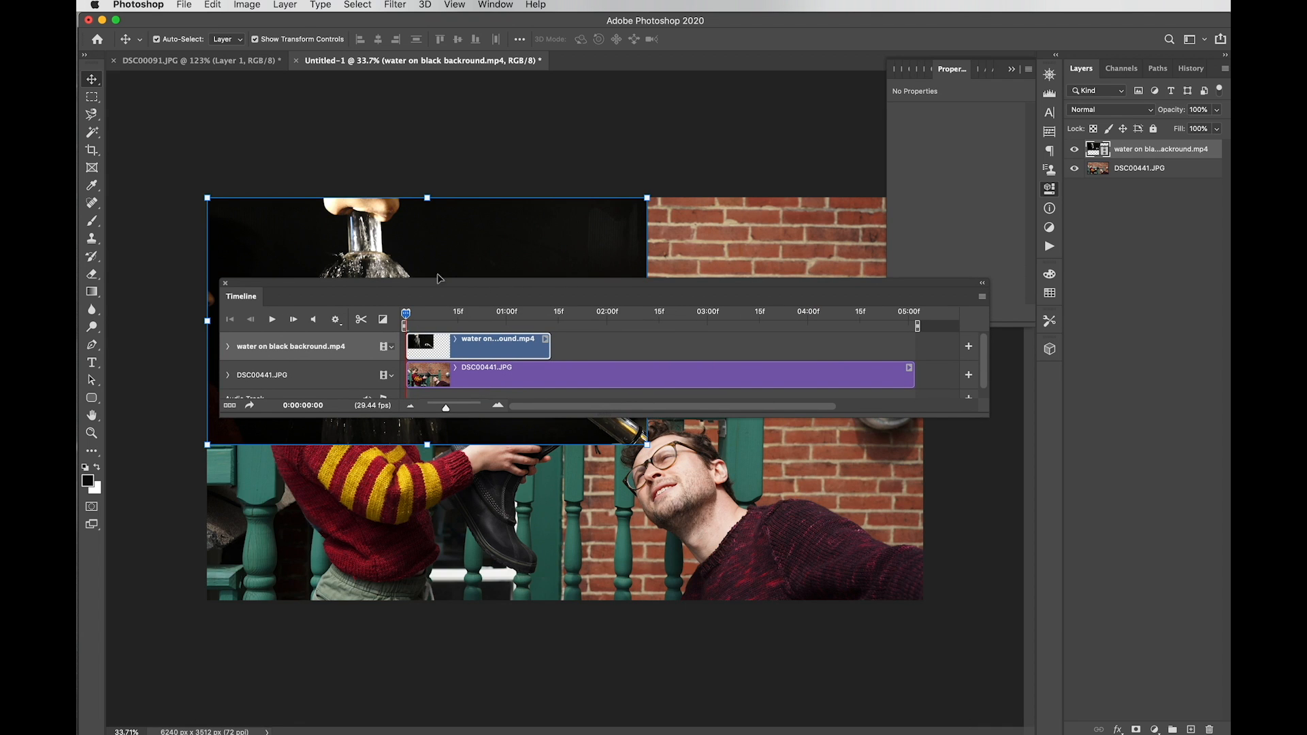
pyautogui.moveTo(438, 284); pyautogui.dragTo(452, 473)
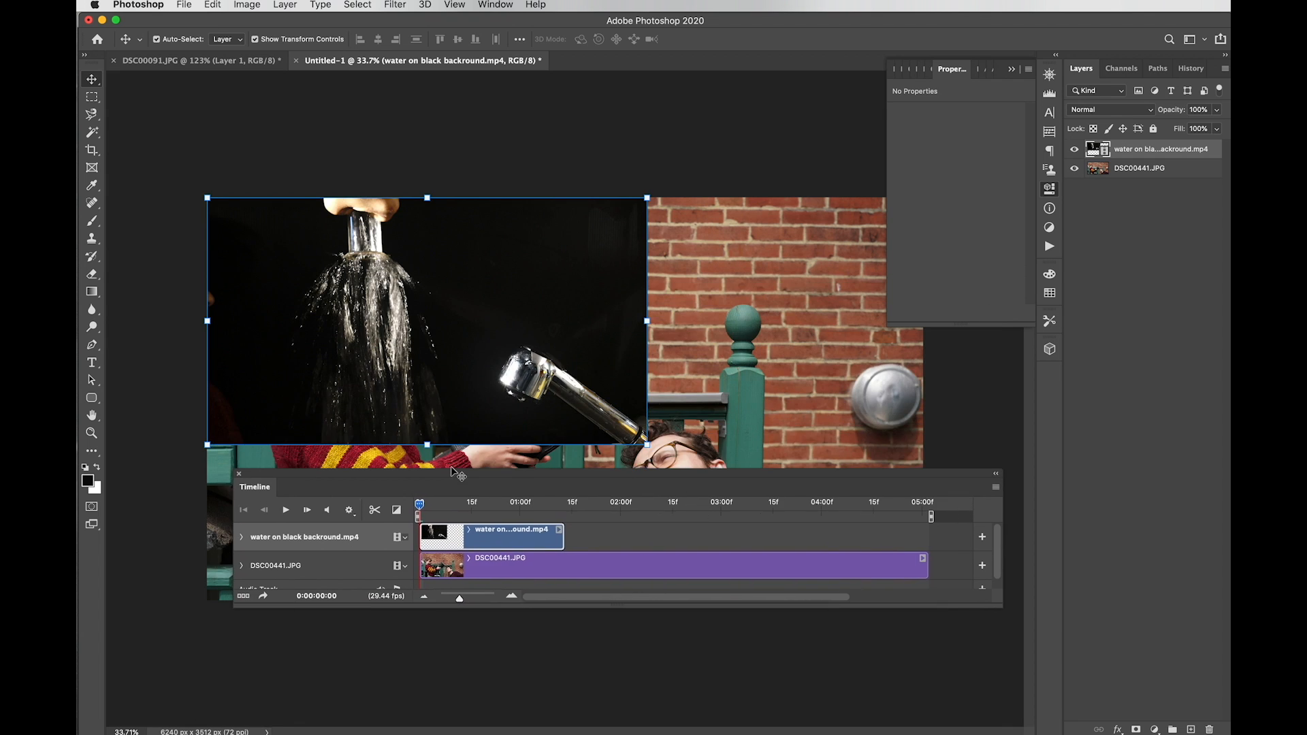
# Step: Trim the water clip's start and end, then shorten the DSC00441.JPG clip to 00:10 to match
pyautogui.click(418, 531)
pyautogui.moveTo(420, 530); pyautogui.dragTo(469, 531)
pyautogui.moveTo(562, 534); pyautogui.dragTo(511, 543)
pyautogui.moveTo(470, 543); pyautogui.dragTo(496, 541)
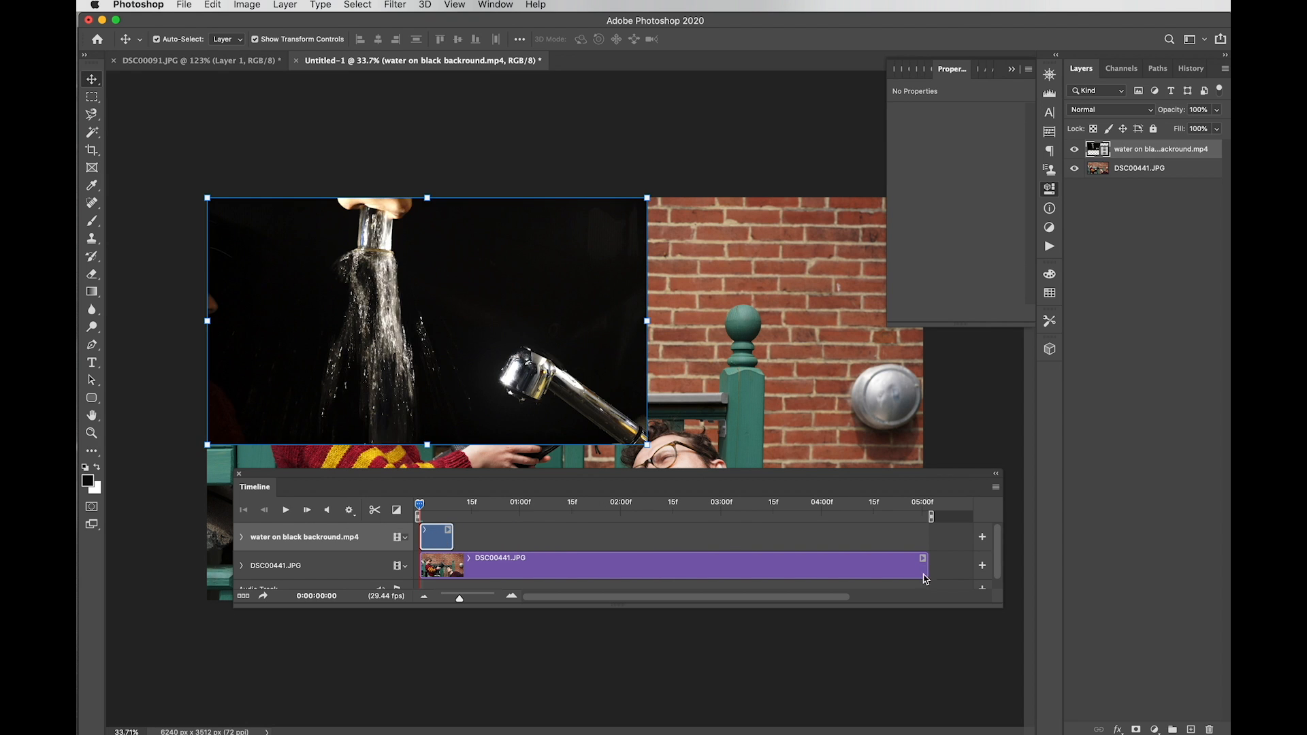
pyautogui.moveTo(926, 564); pyautogui.dragTo(439, 565)
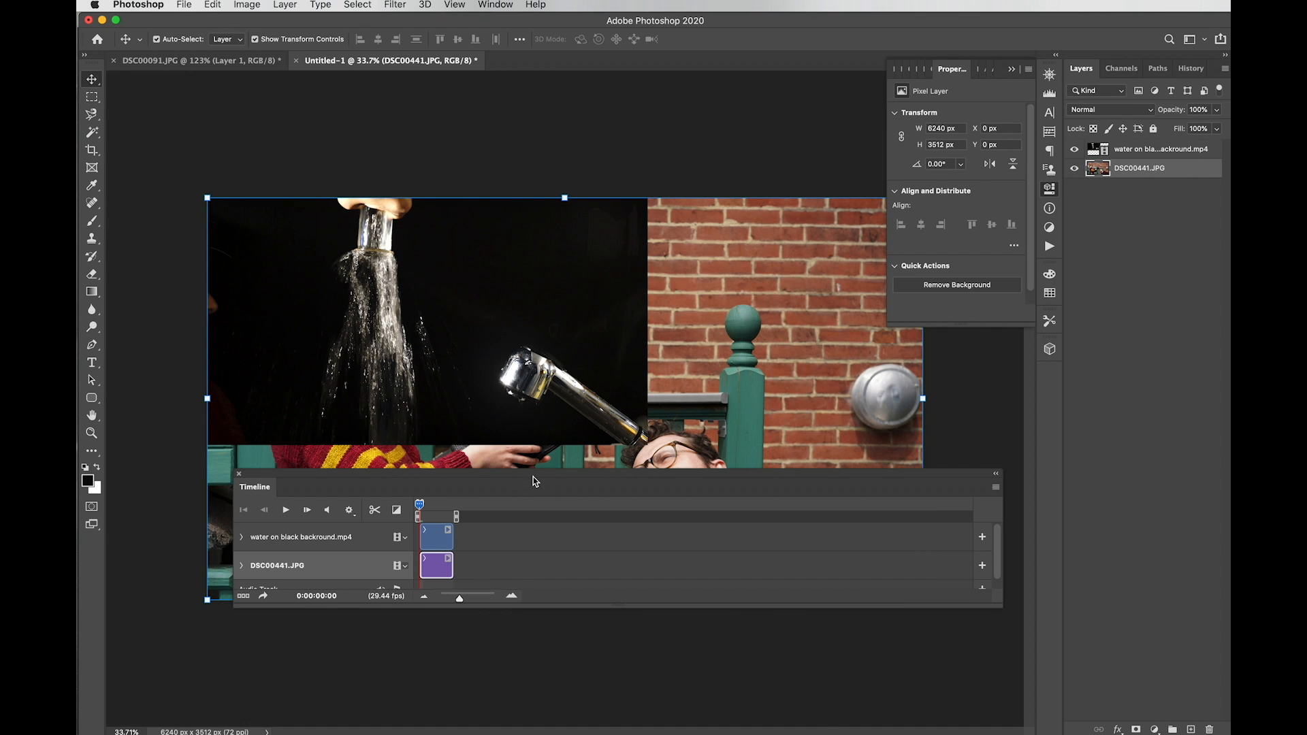
pyautogui.moveTo(534, 476); pyautogui.dragTo(519, 665)
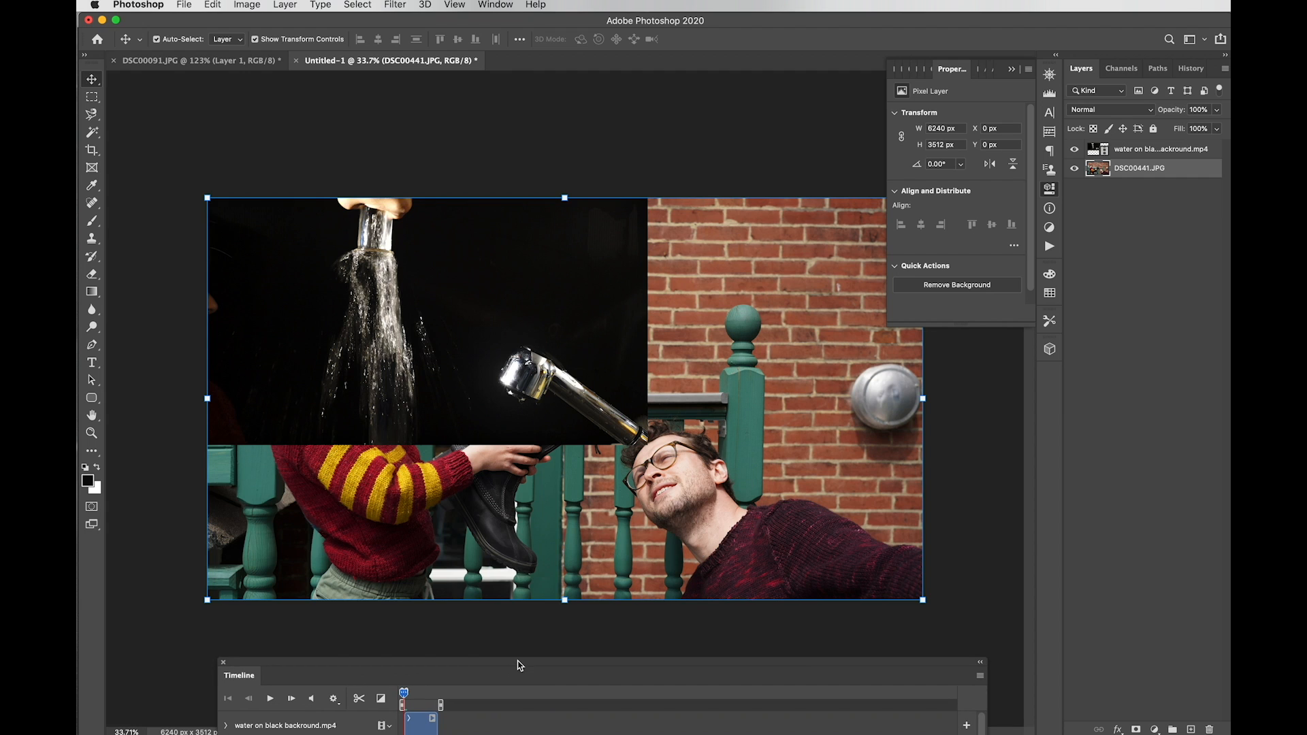
pyautogui.click(1102, 149)
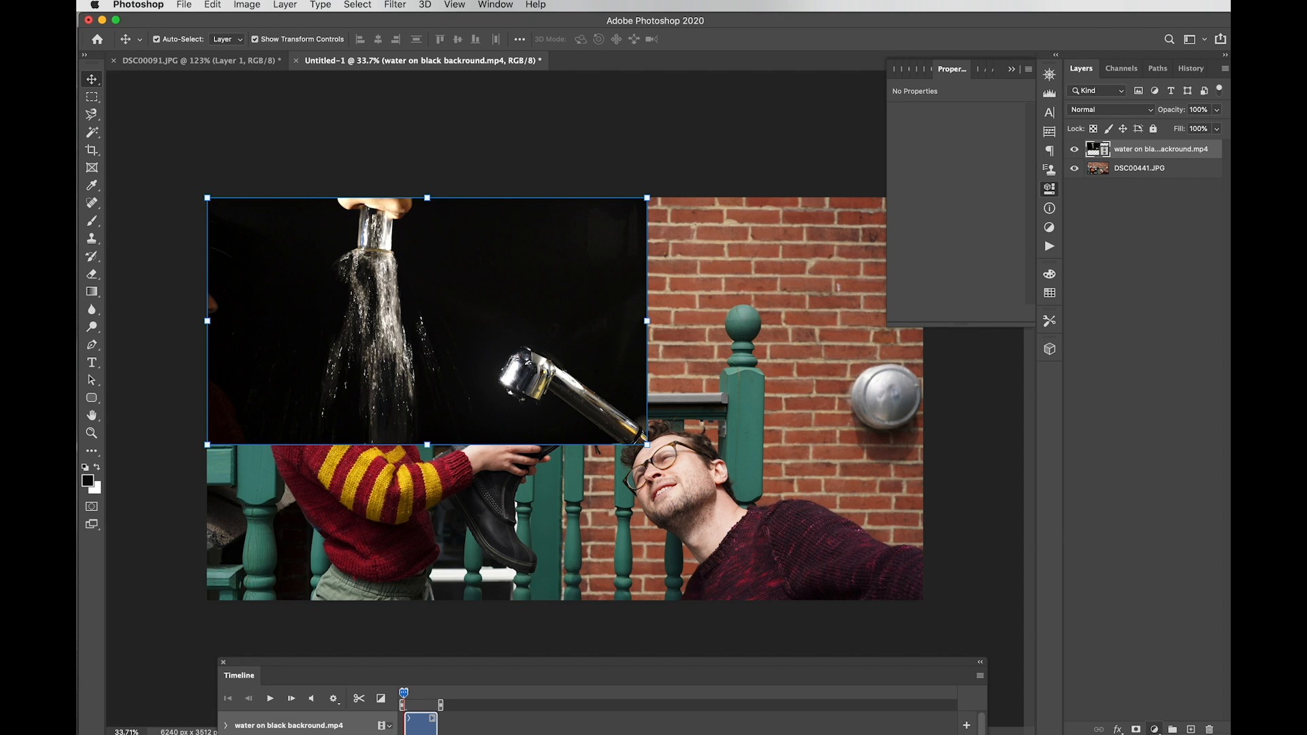
# Step: Add a Curves adjustment above the water clip, sampling its black point from the dark background
pyautogui.click(1060, 633)
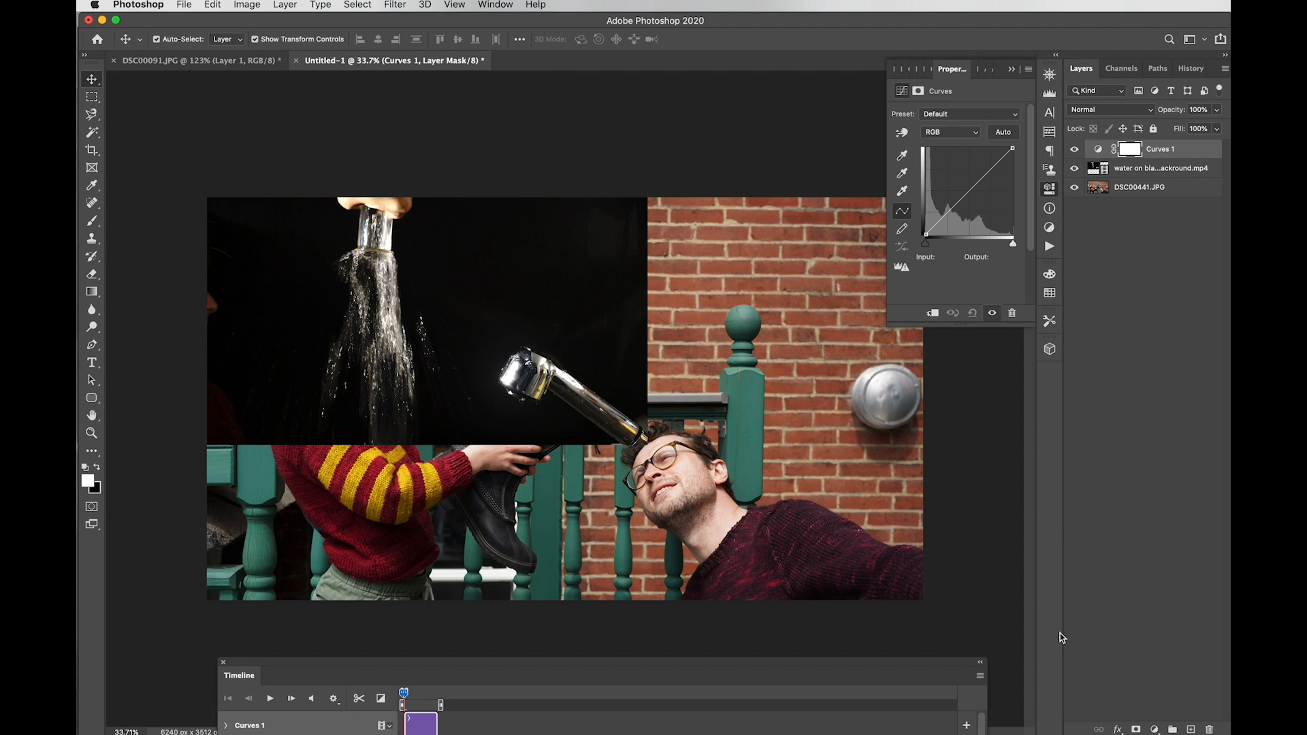
pyautogui.click(904, 158)
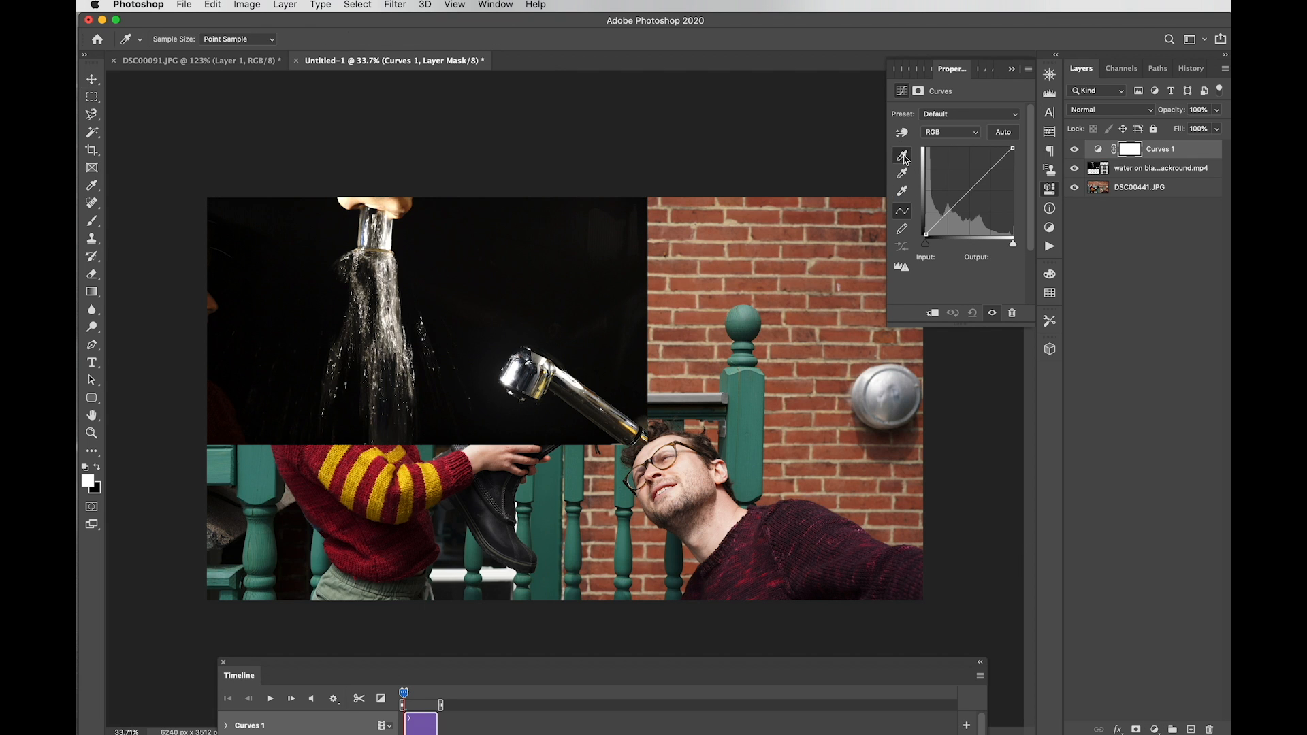
pyautogui.click(519, 266)
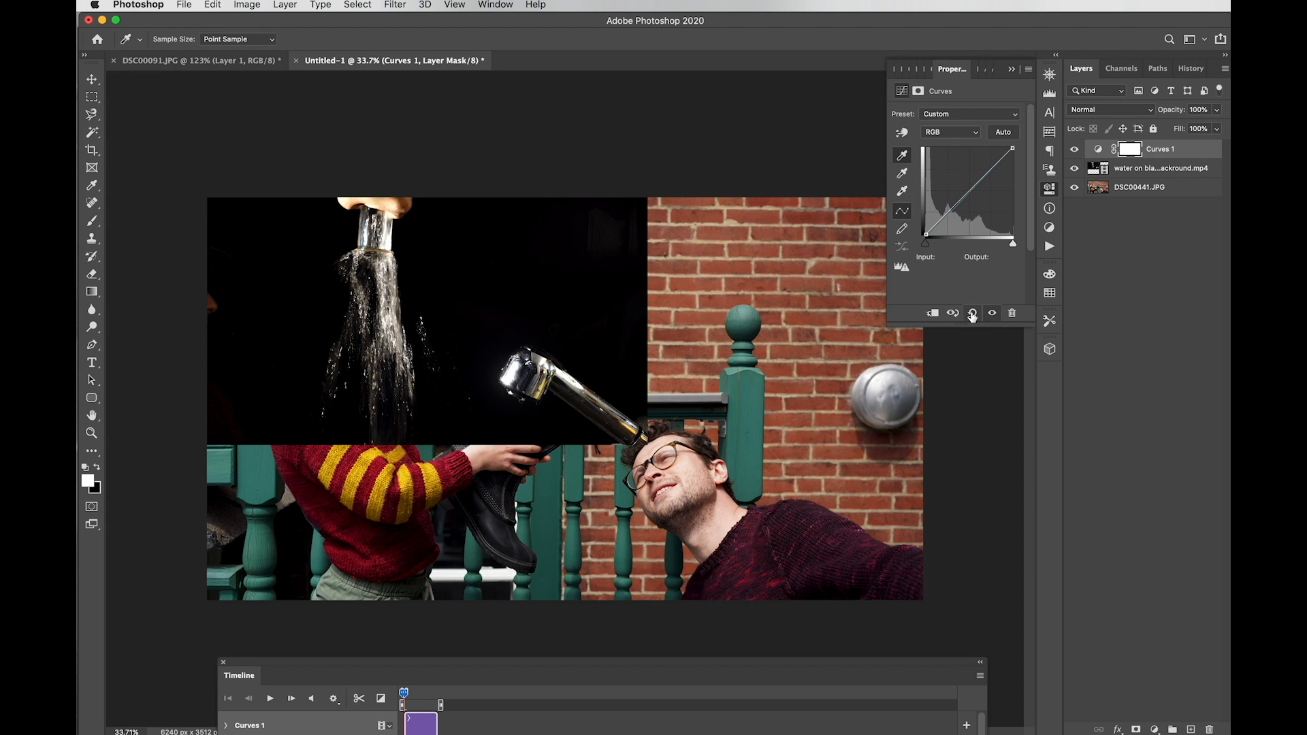
# Step: Select the Curves 1 layer itself rather than its mask and delete it
pyautogui.click(1171, 153)
pyautogui.press('v')
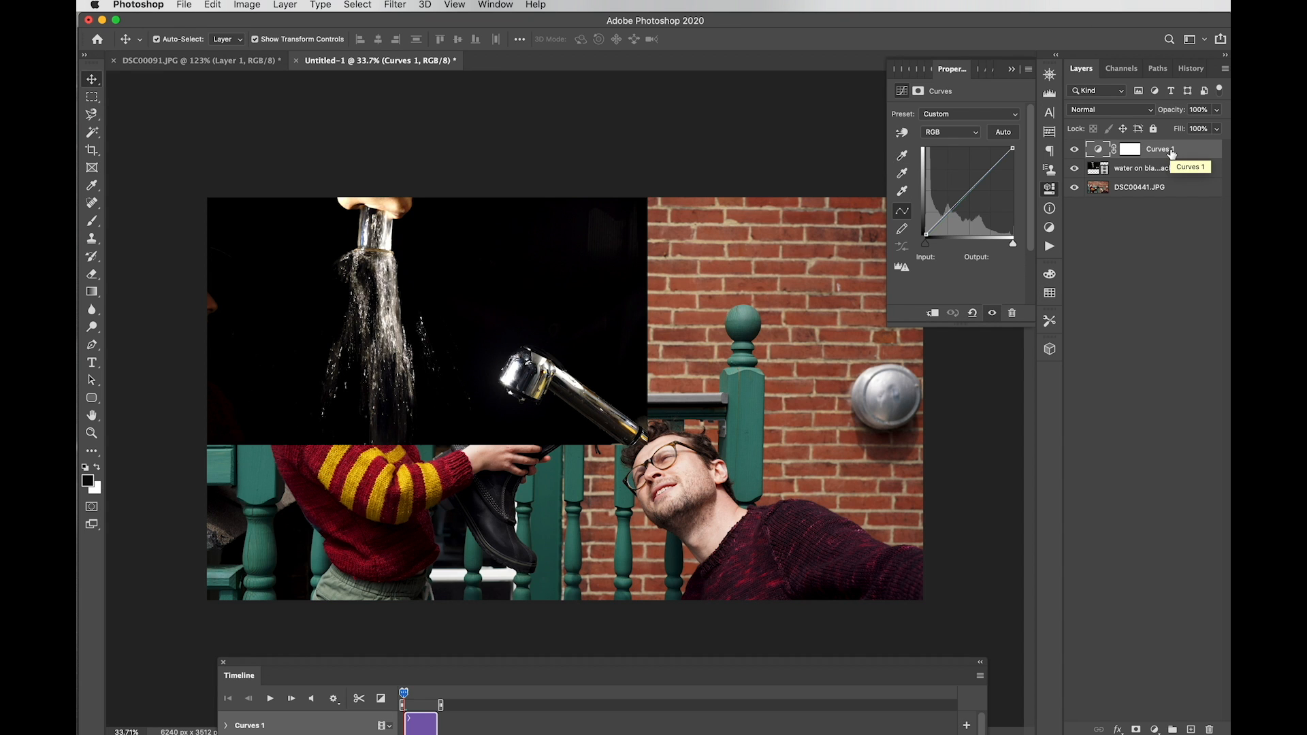
pyautogui.press('Delete')
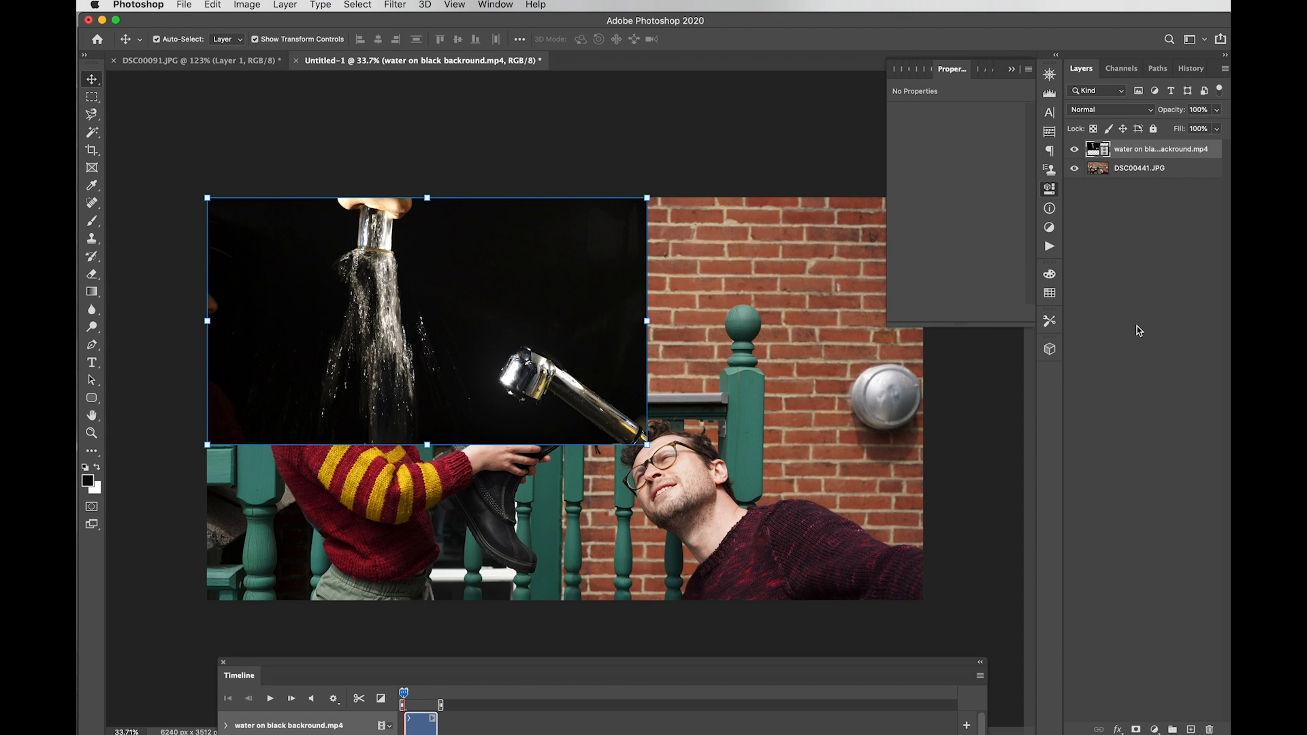
# Step: Convert the water video layer to a smart object, set it to Screen, and rotate it toward -134°
pyautogui.rightClick(1149, 149)
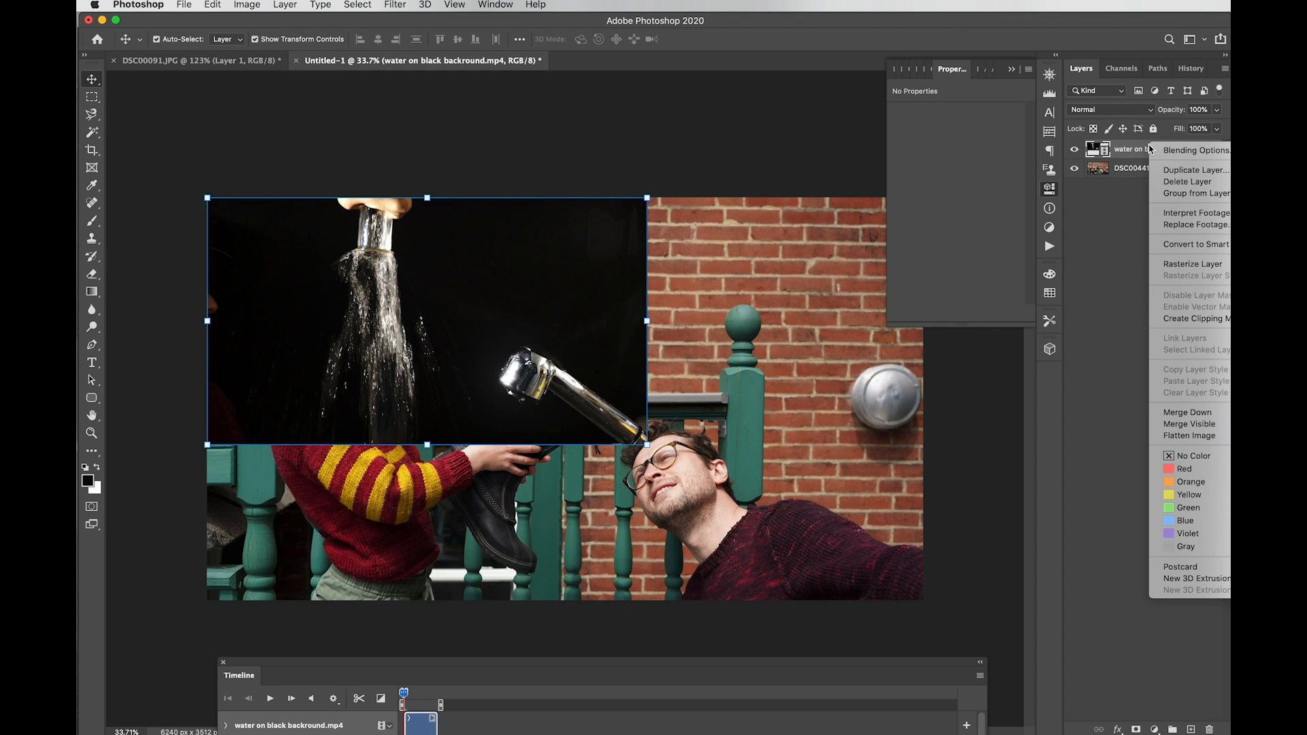
pyautogui.click(1188, 246)
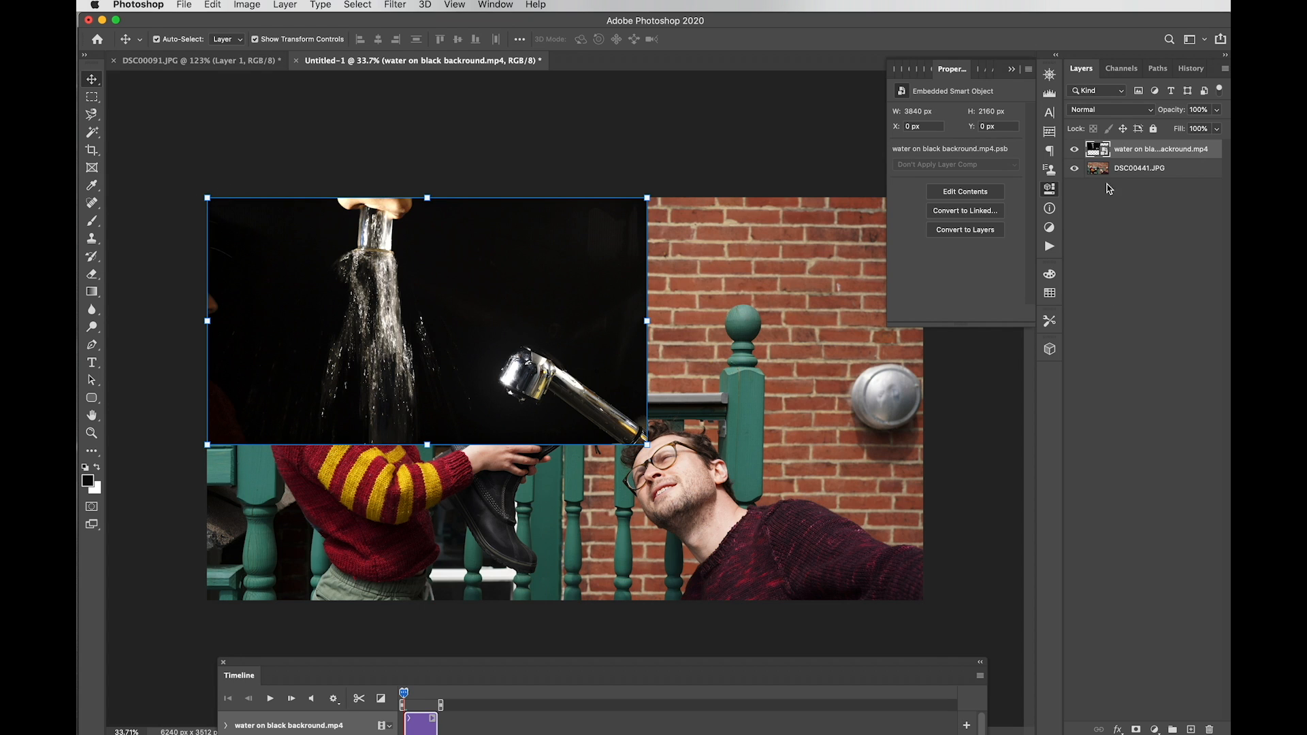
pyautogui.click(1082, 111)
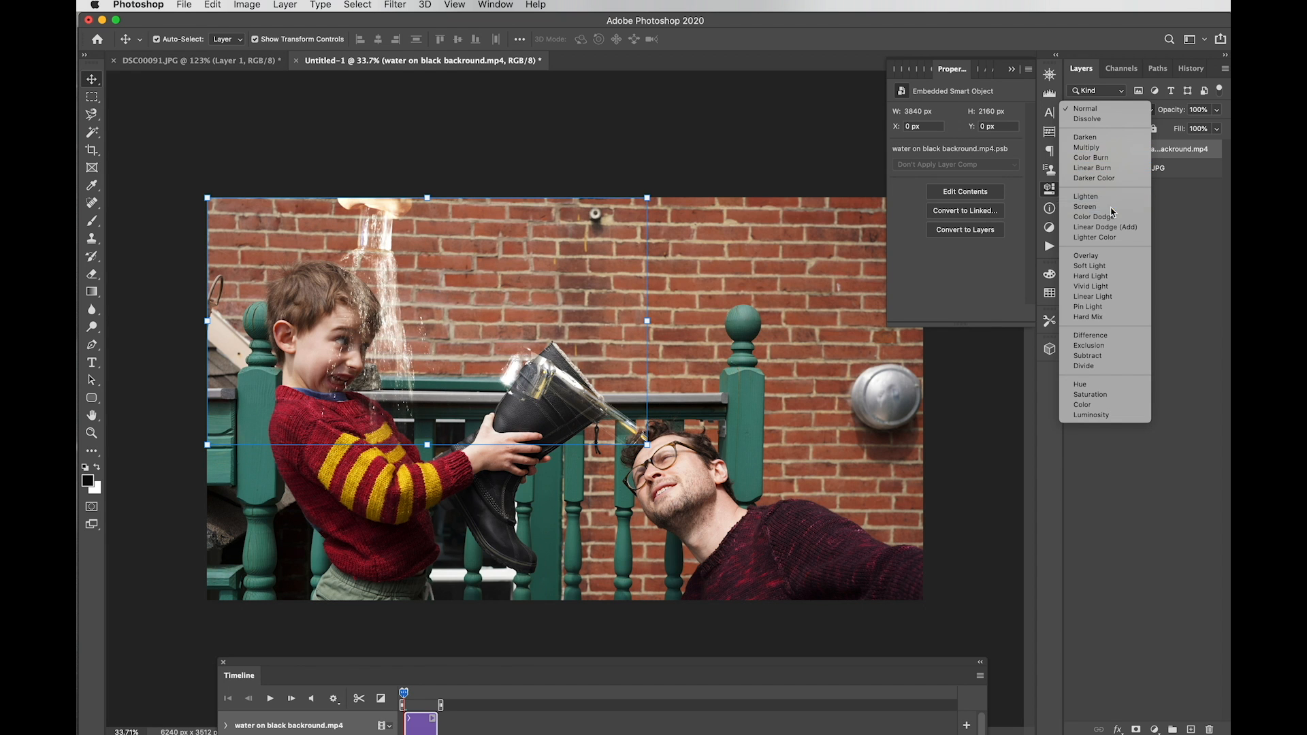
pyautogui.click(1089, 206)
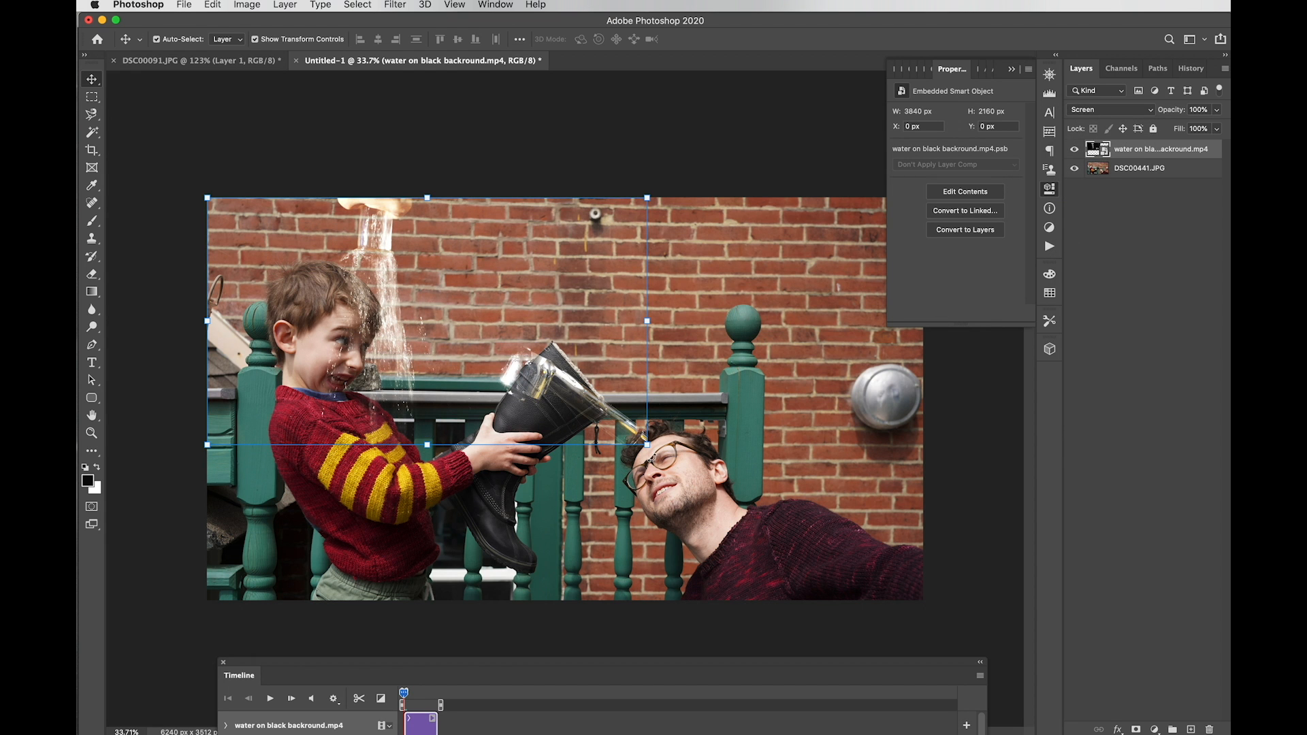
pyautogui.moveTo(655, 453); pyautogui.dragTo(395, 207)
# Step: Rotate the water clip to -133.43°, scale it to 214.86%, place its cup over the boot, and commit
pyautogui.moveTo(451, 398); pyautogui.dragTo(666, 331)
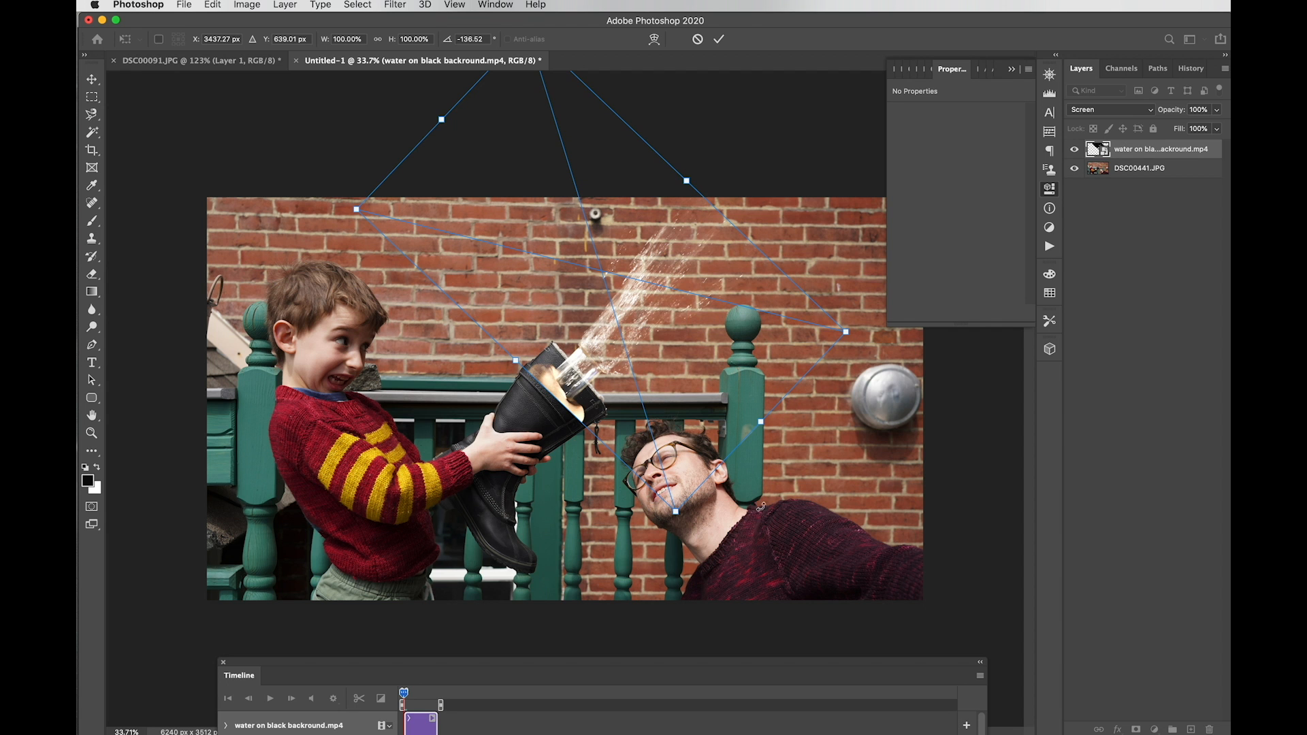
pyautogui.moveTo(673, 509); pyautogui.dragTo(705, 701)
pyautogui.moveTo(259, 307); pyautogui.dragTo(79, 259)
pyautogui.moveTo(524, 527); pyautogui.dragTo(577, 350)
pyautogui.moveTo(934, 525); pyautogui.dragTo(916, 543)
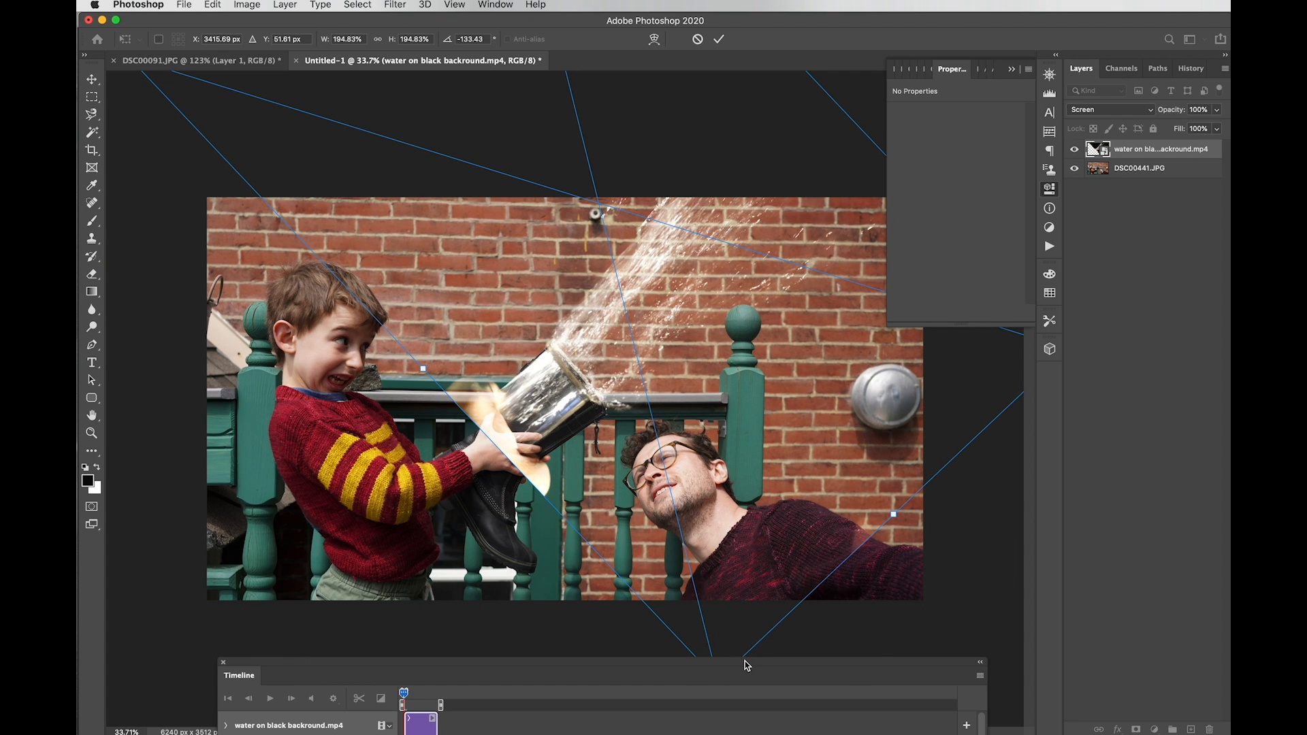
pyautogui.moveTo(745, 660); pyautogui.dragTo(742, 734)
pyautogui.moveTo(718, 681); pyautogui.dragTo(730, 729)
pyautogui.moveTo(649, 564); pyautogui.dragTo(654, 550)
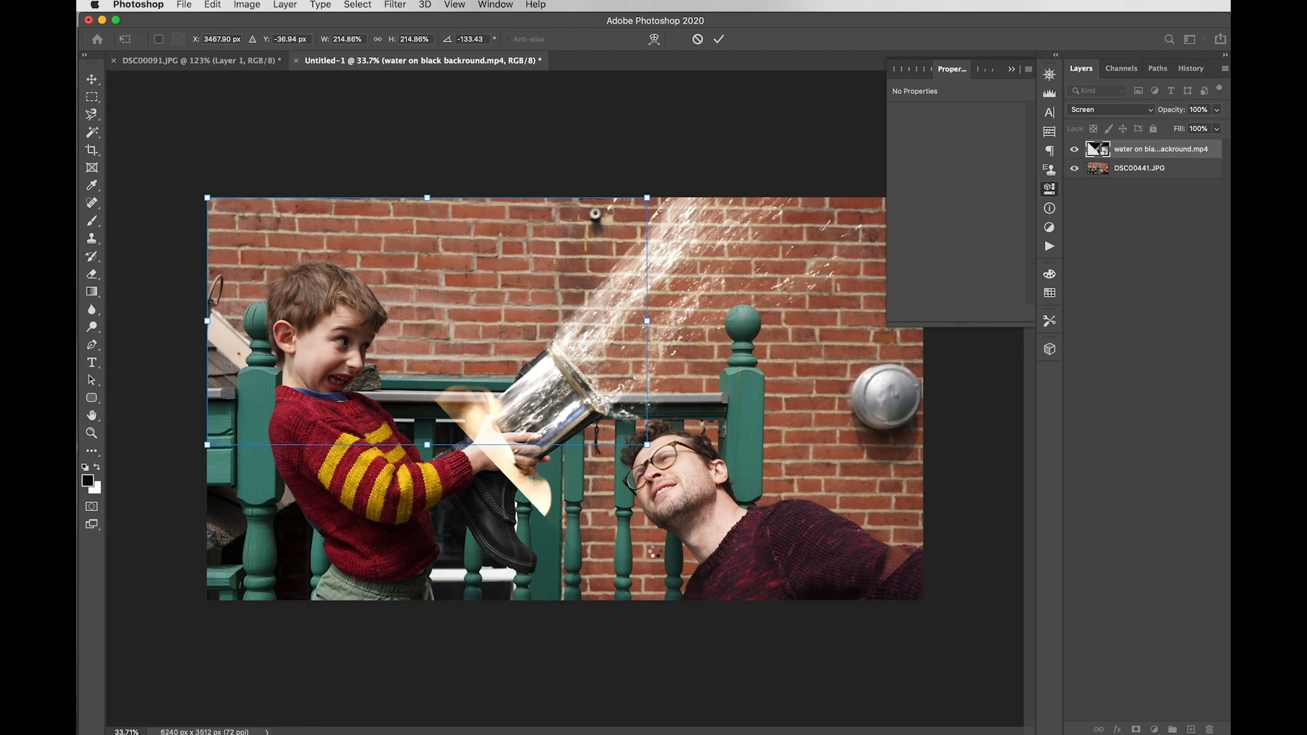
pyautogui.press('Return')
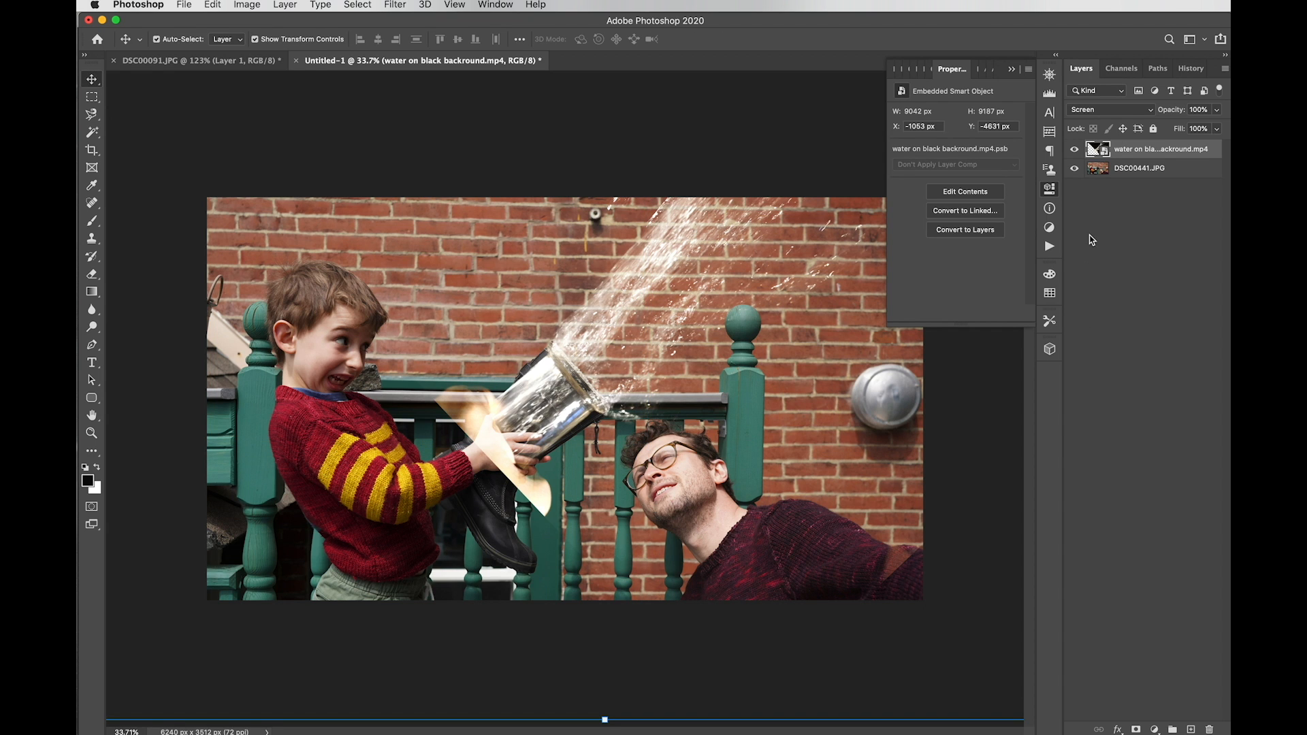
# Step: Hide the water layer and draw a Polygonal Lasso selection from the boot's top out to the image's edges
pyautogui.click(1074, 151)
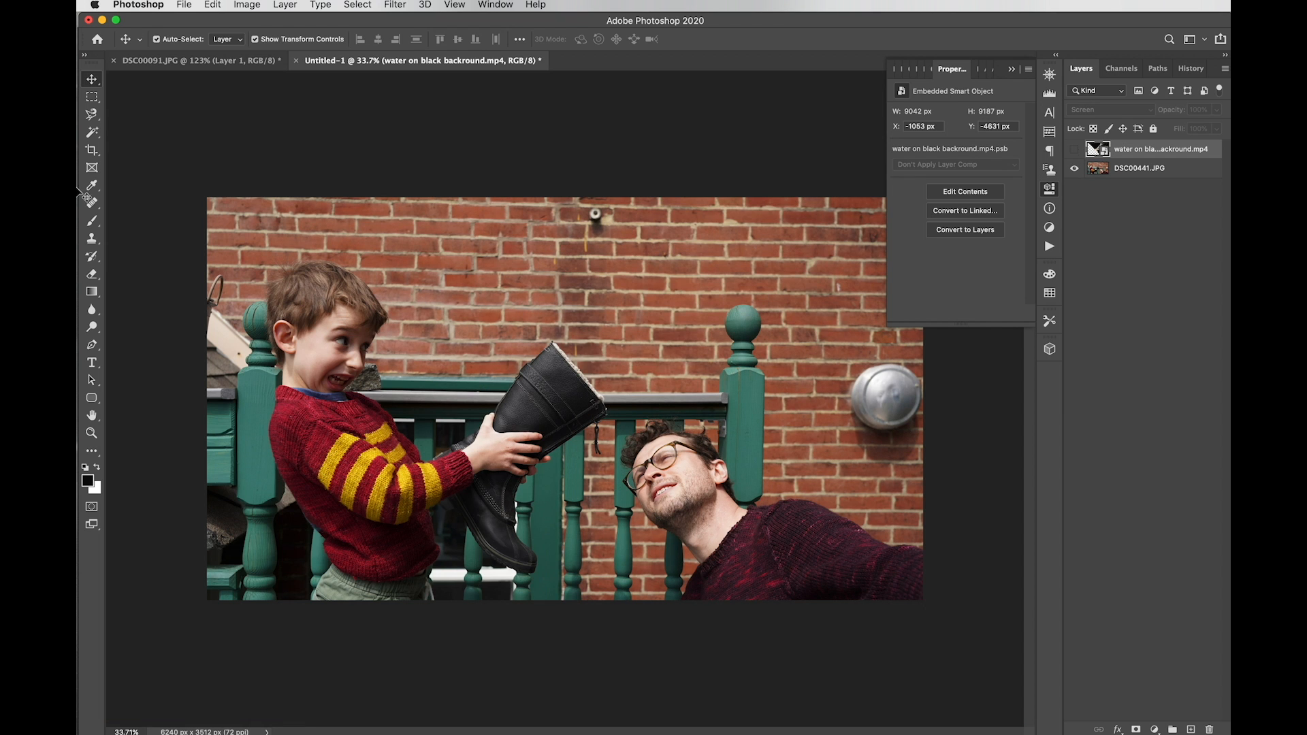
pyautogui.click(92, 115)
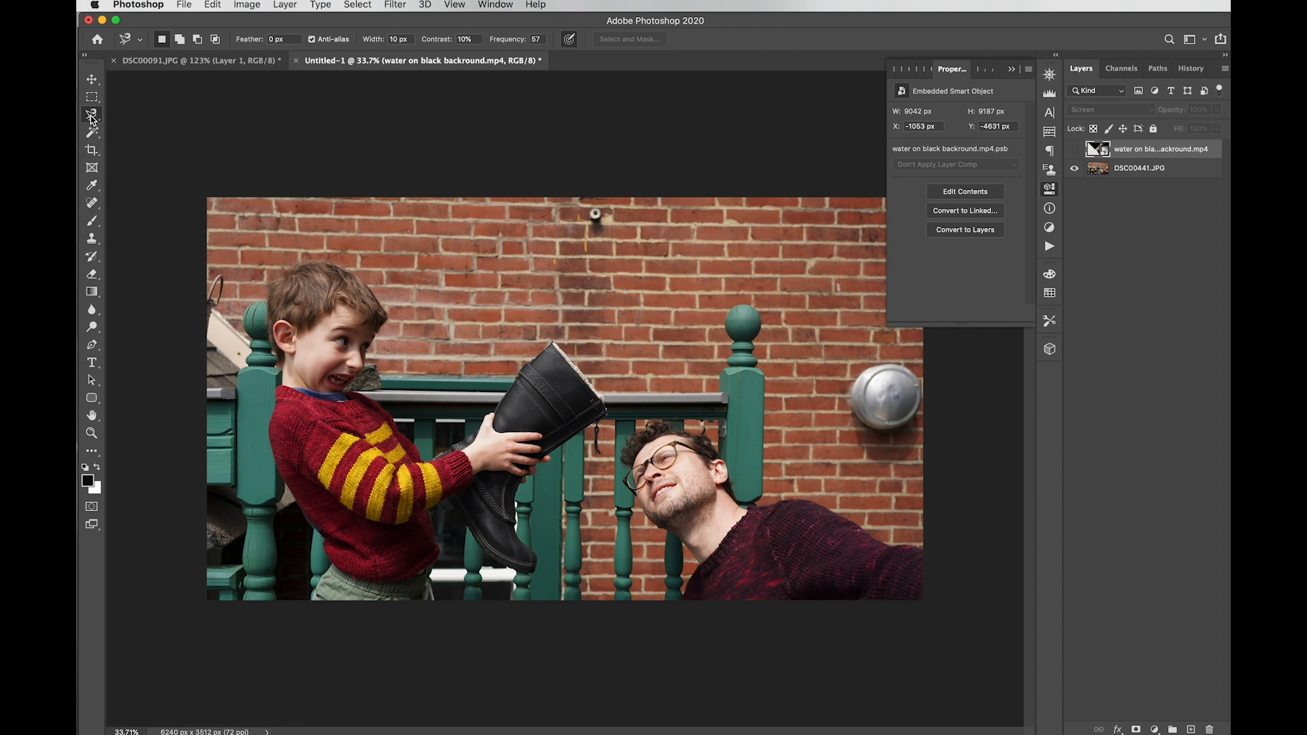
pyautogui.click(92, 115)
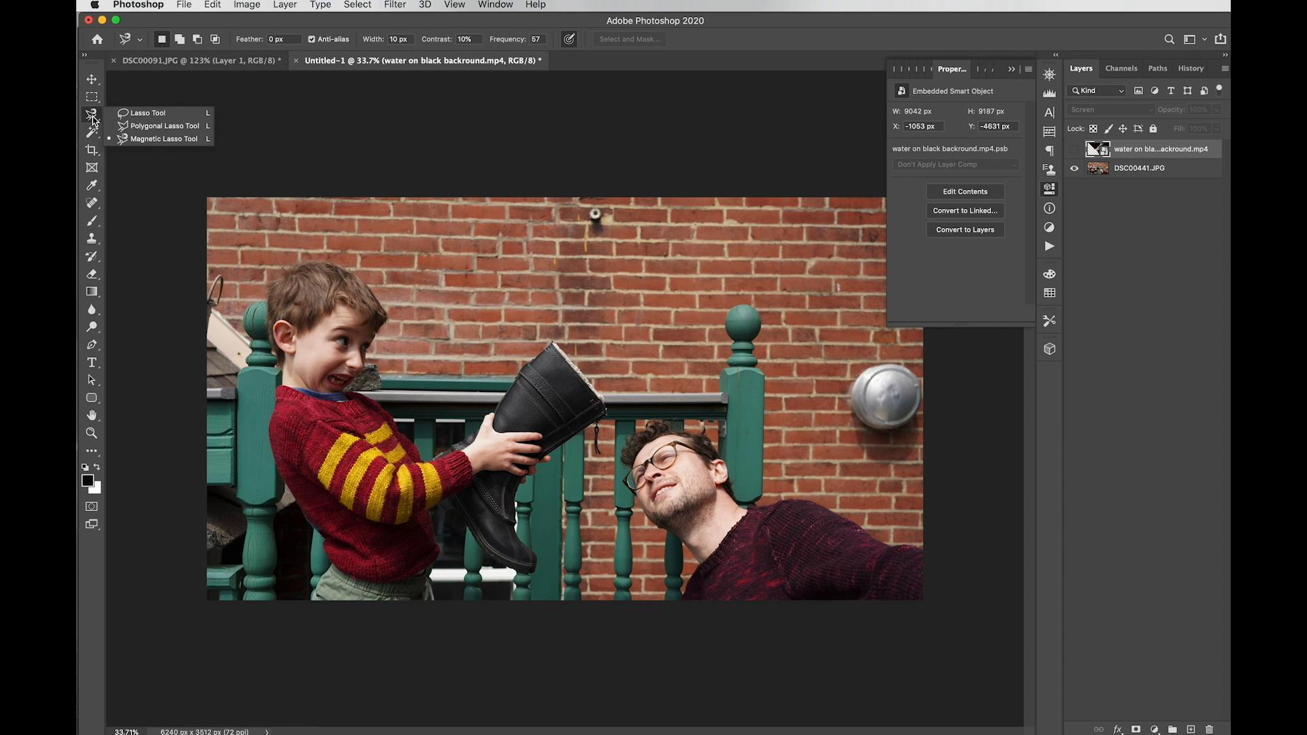
pyautogui.click(136, 127)
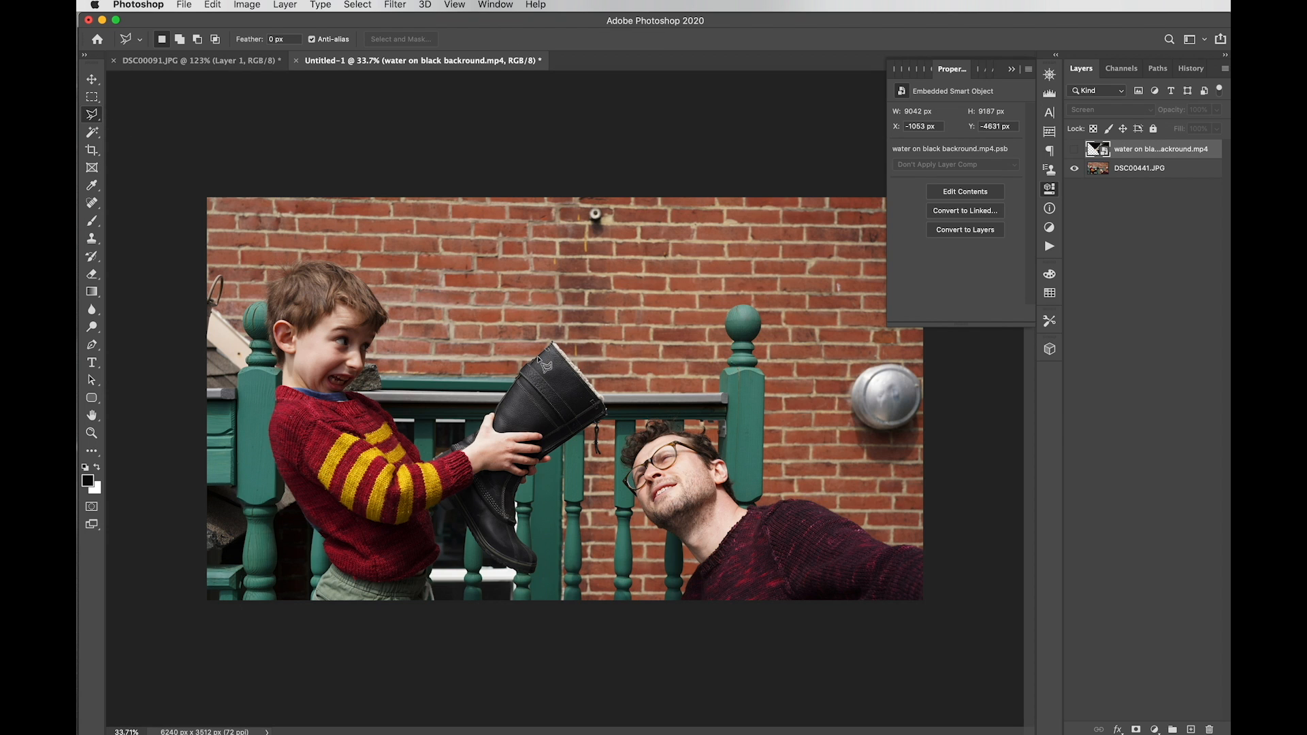
pyautogui.press('Tab')
pyautogui.click(637, 332)
pyautogui.click(681, 413)
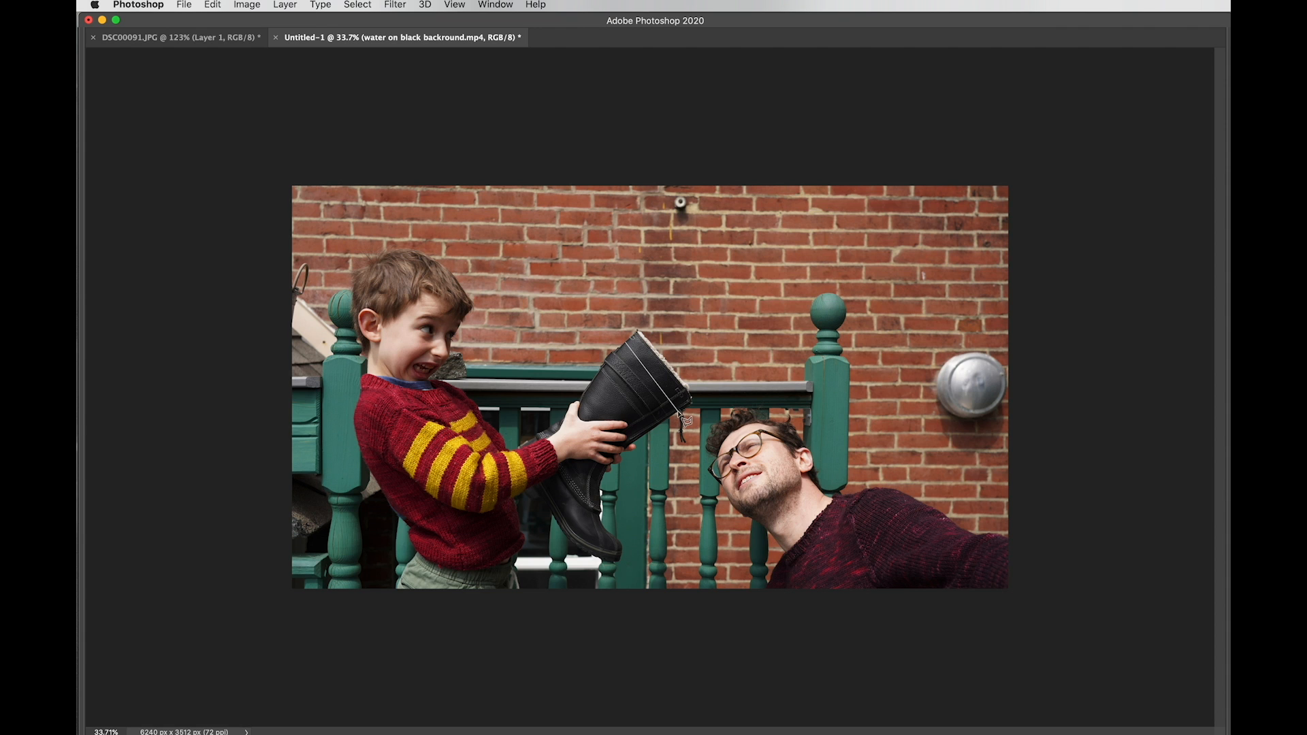
pyautogui.click(1124, 227)
pyautogui.click(967, 82)
pyautogui.click(733, 70)
pyautogui.click(634, 349)
pyautogui.press('Tab')
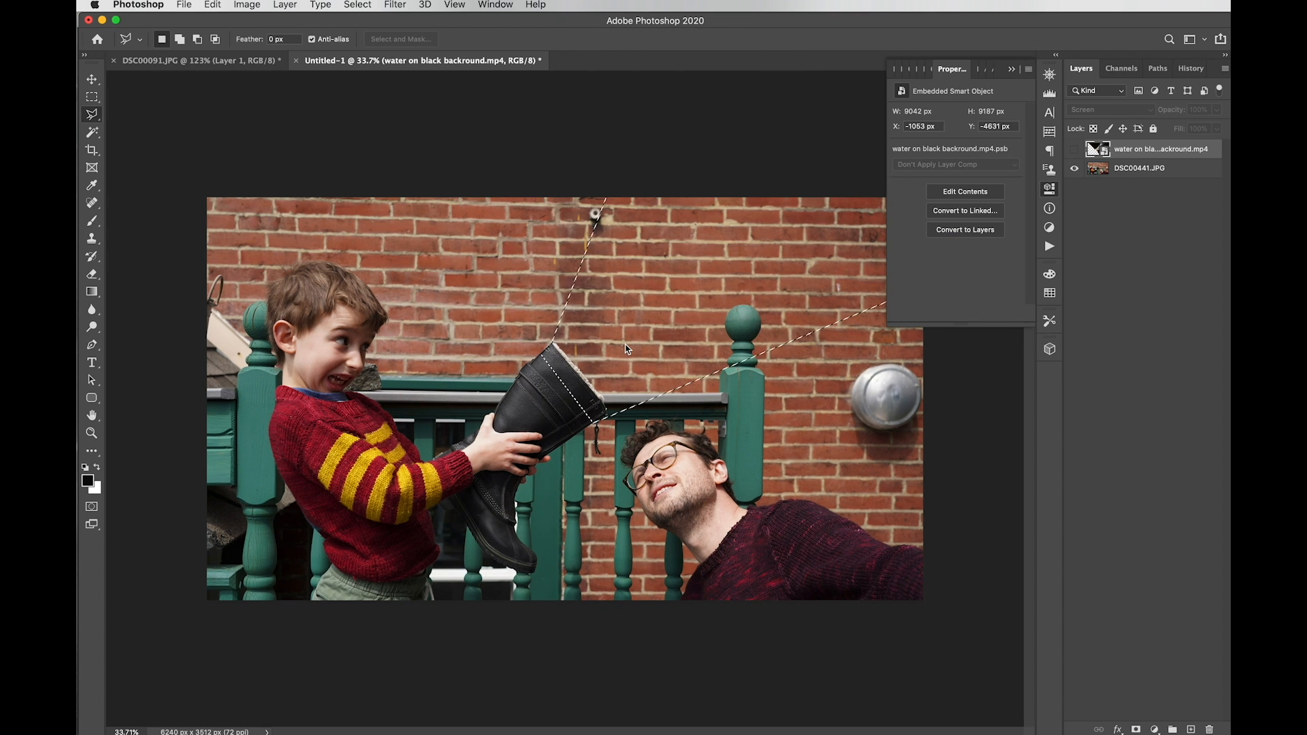
# Step: Subtract the boot from the selection by tracing its fleece rim with the Magnetic Lasso
pyautogui.scroll(5, 626, 349)
pyautogui.scroll(2, 626, 348)
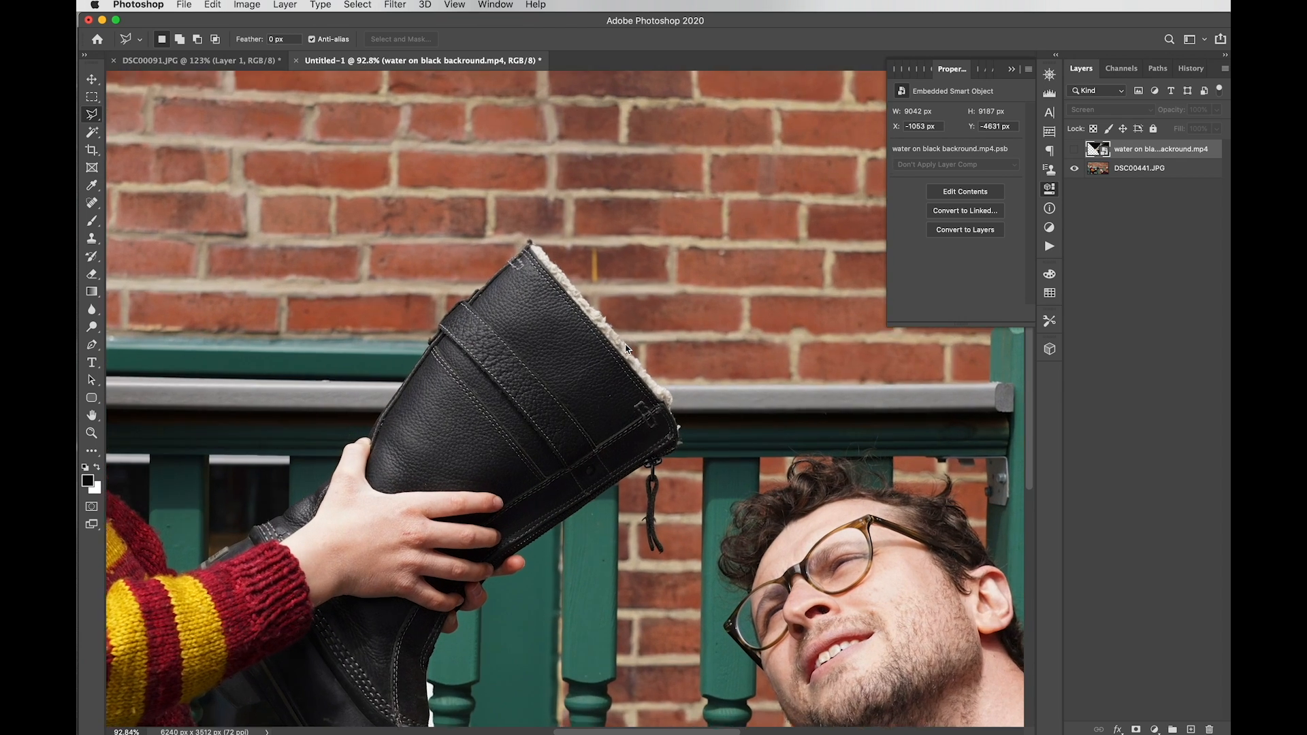
pyautogui.moveTo(92, 114); pyautogui.dragTo(122, 141)
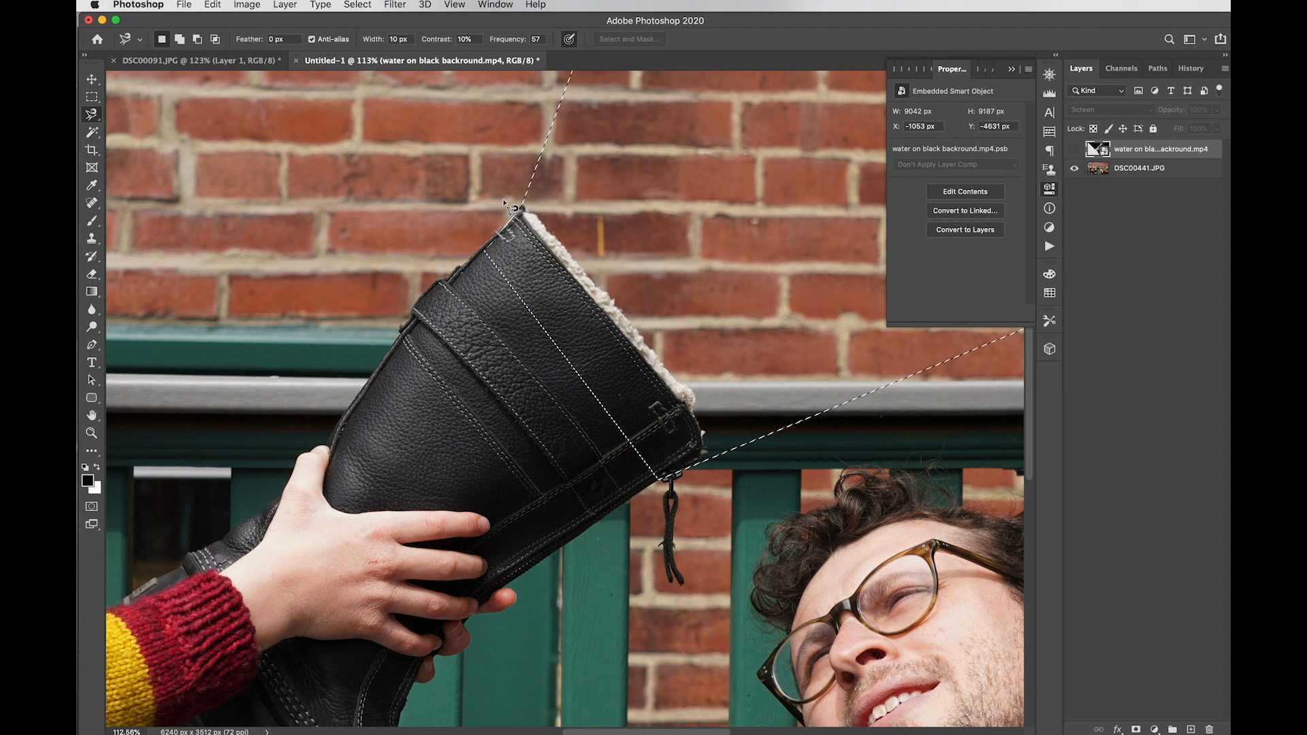
pyautogui.press('alt')
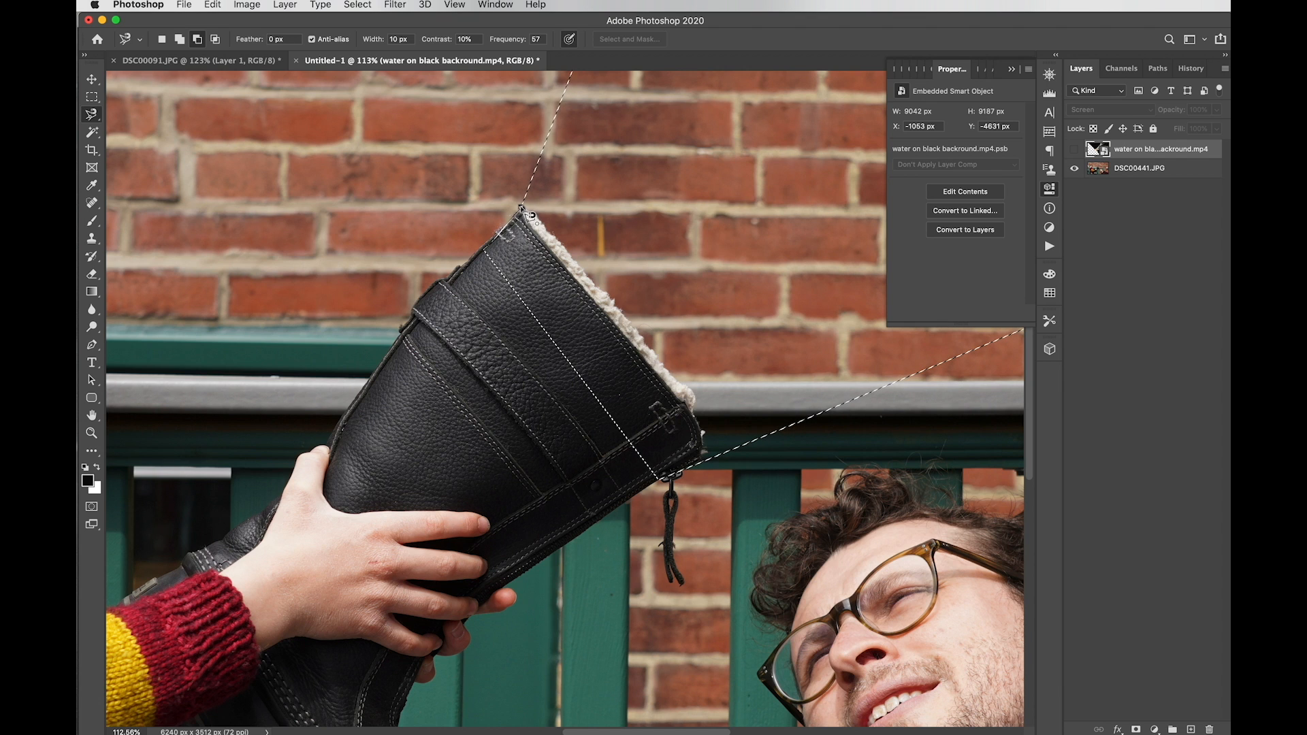
pyautogui.moveTo(574, 261)
pyautogui.mouseDown()
pyautogui.moveTo(694, 396)
pyautogui.moveTo(709, 470)
pyautogui.mouseUp()
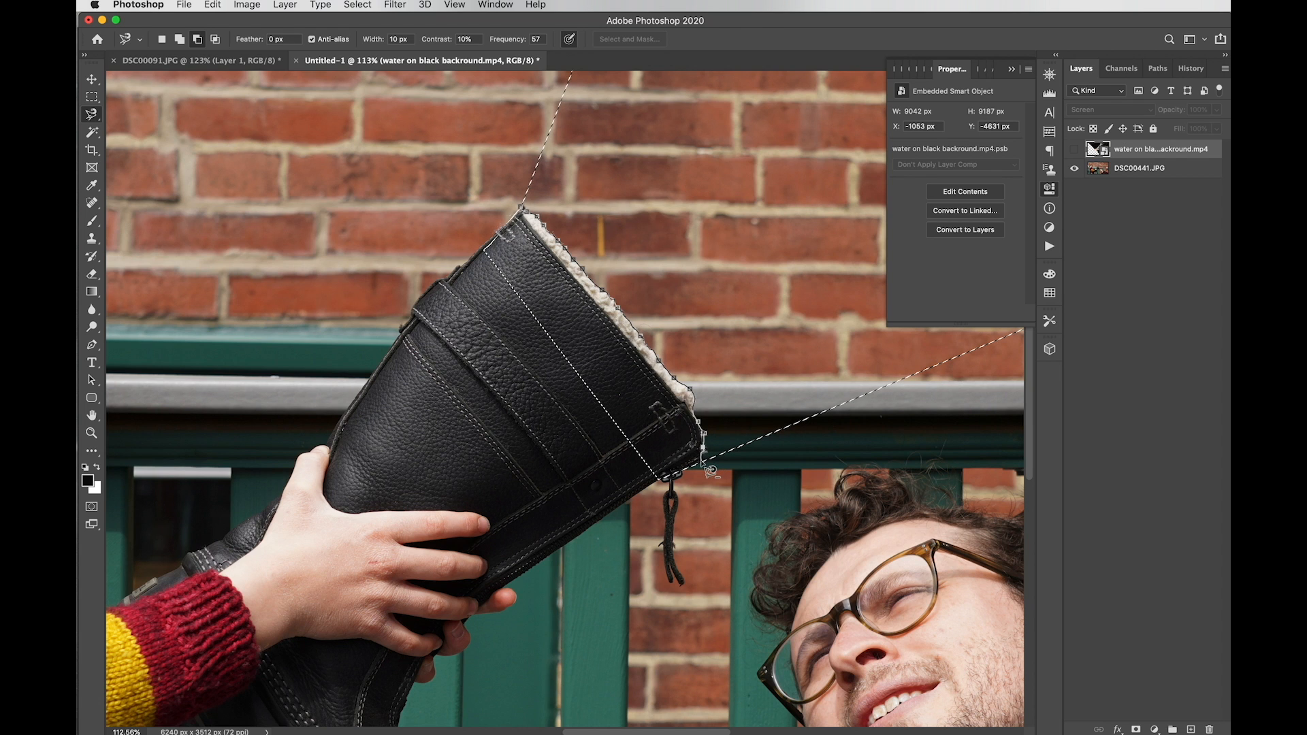
pyautogui.moveTo(708, 469); pyautogui.dragTo(686, 495)
pyautogui.click(660, 507)
pyautogui.click(386, 277)
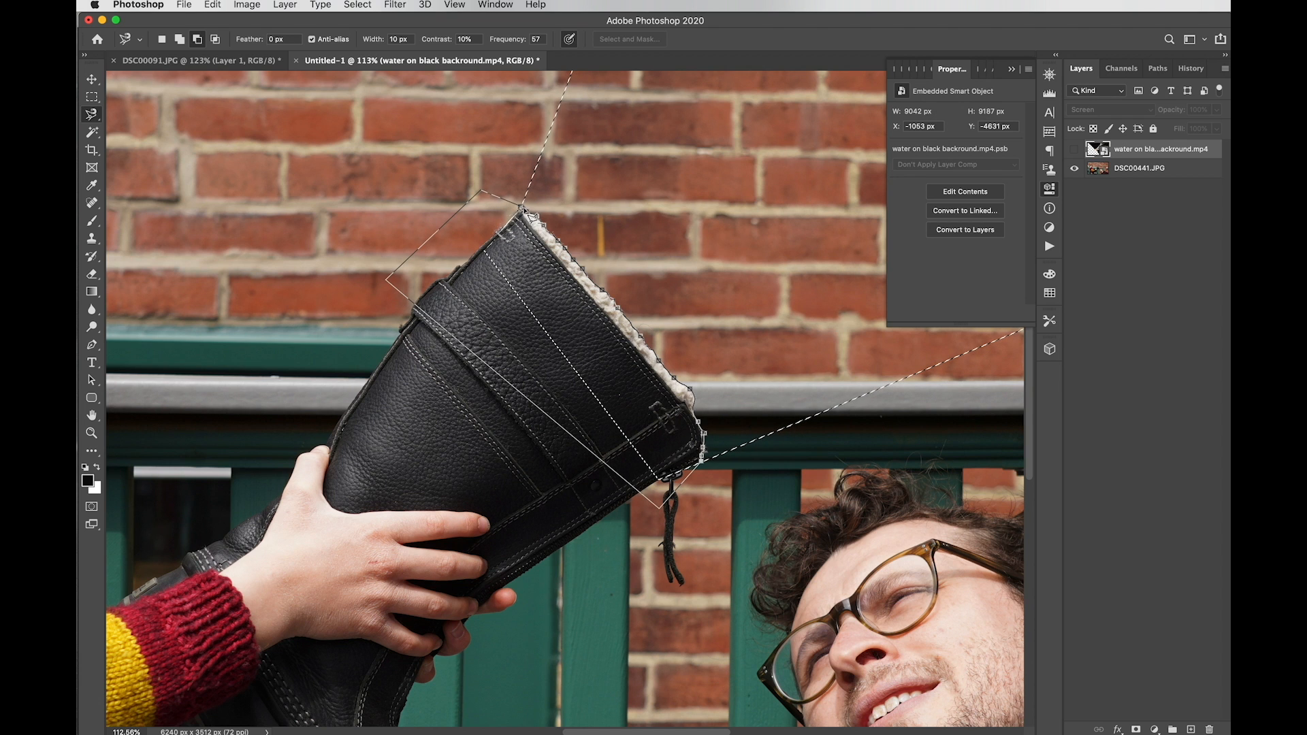
pyautogui.click(528, 213)
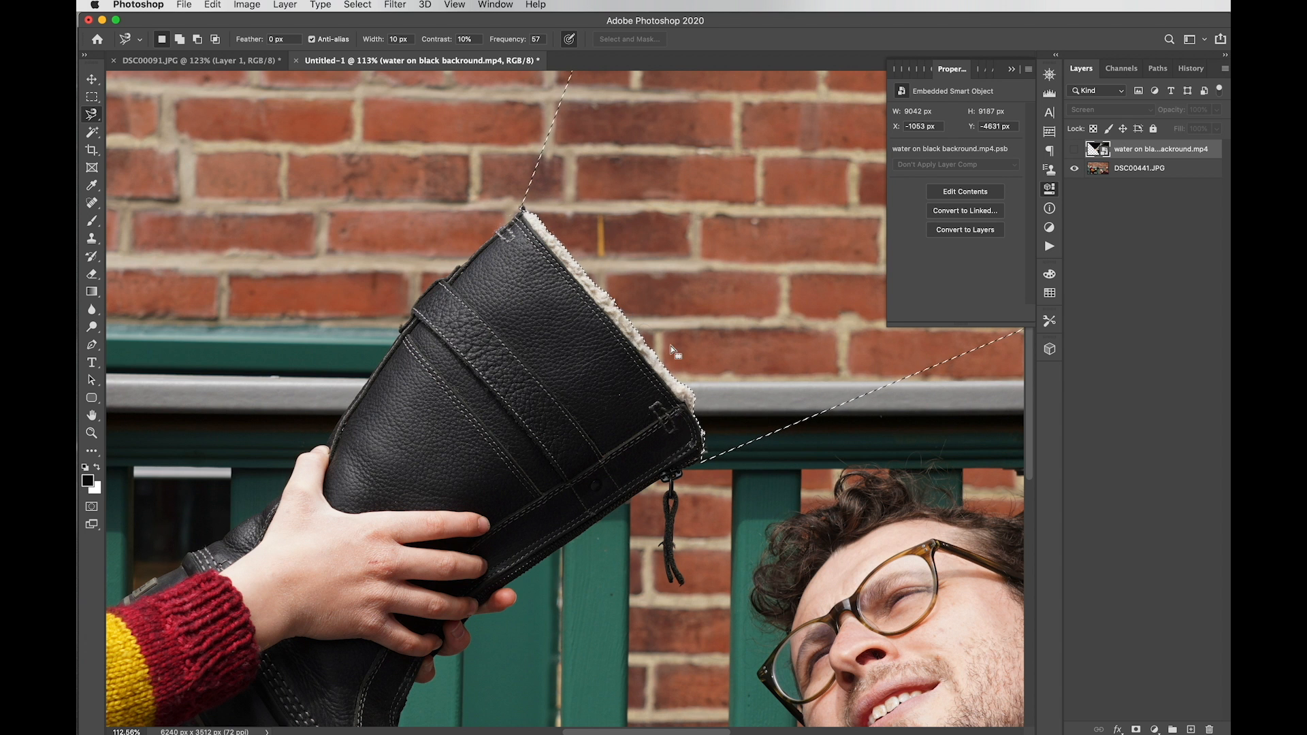
pyautogui.scroll(-6, 716, 313)
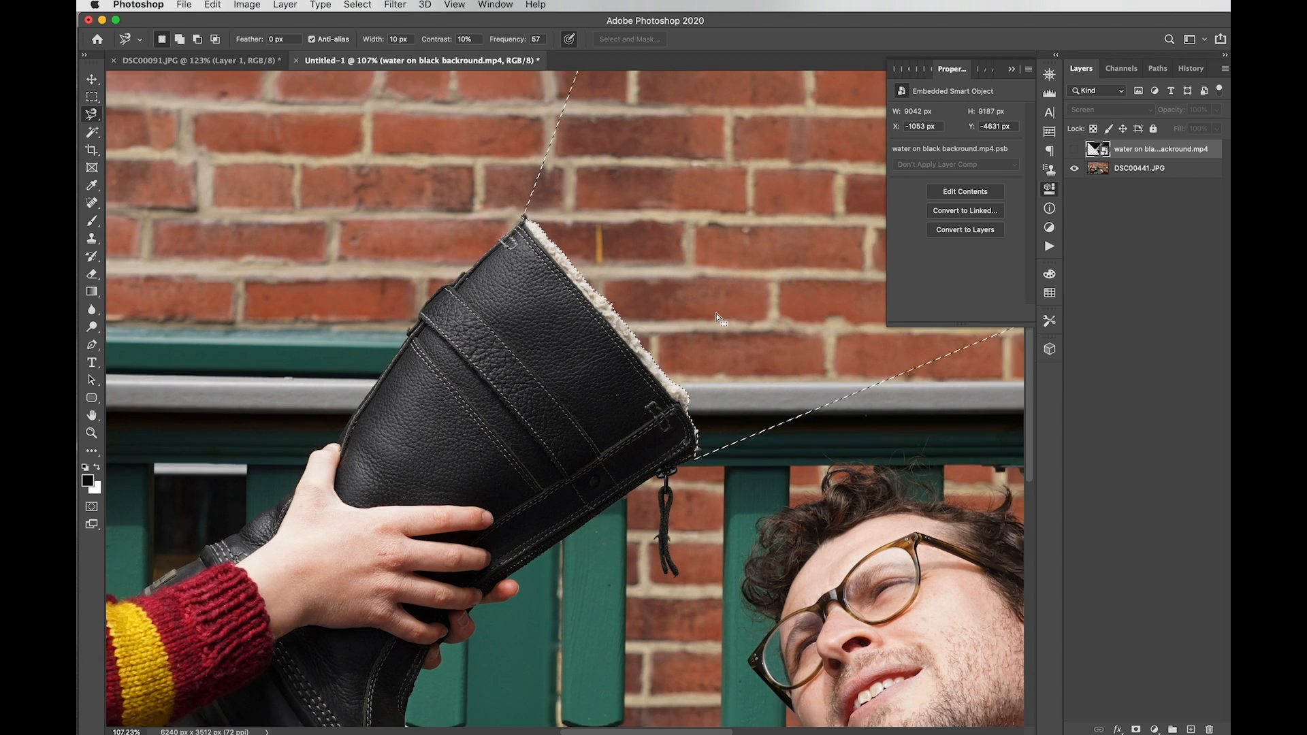
pyautogui.scroll(1, 716, 313)
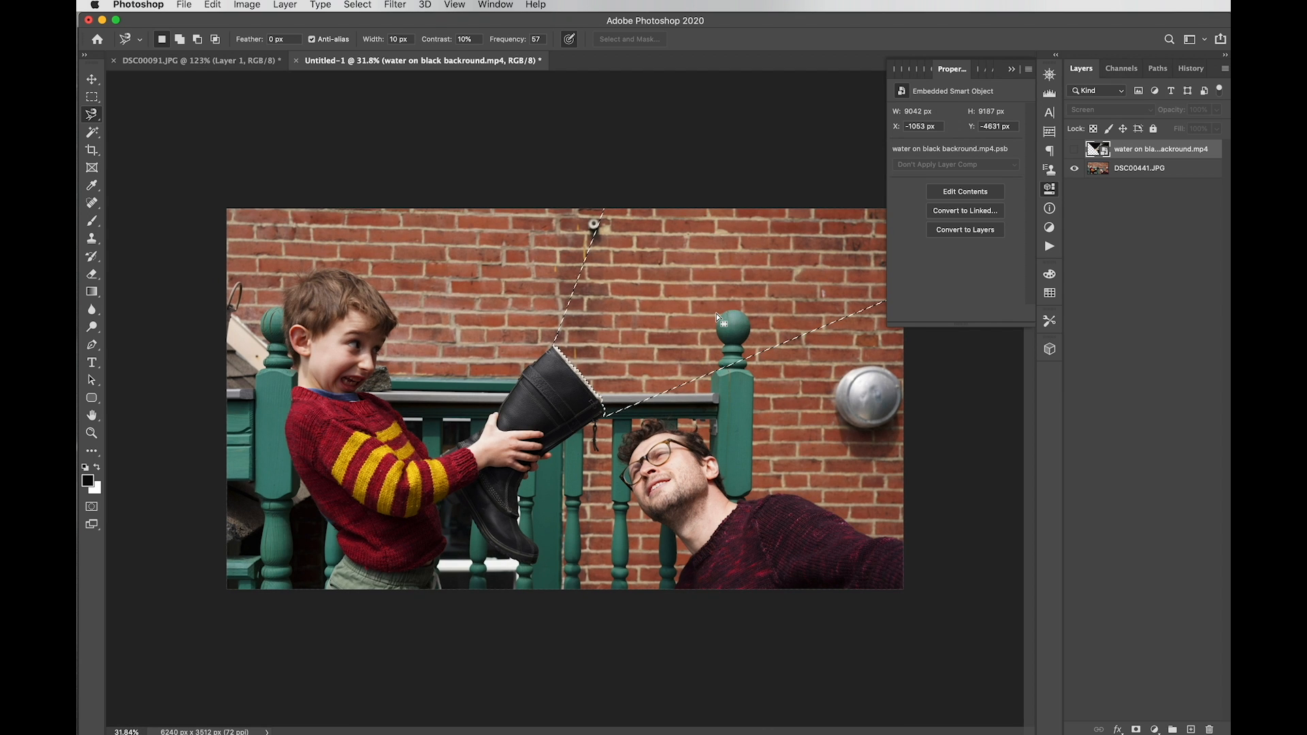
# Step: Show the water layer, mask it to the selection, and play then stop a Timeline preview
pyautogui.click(1075, 148)
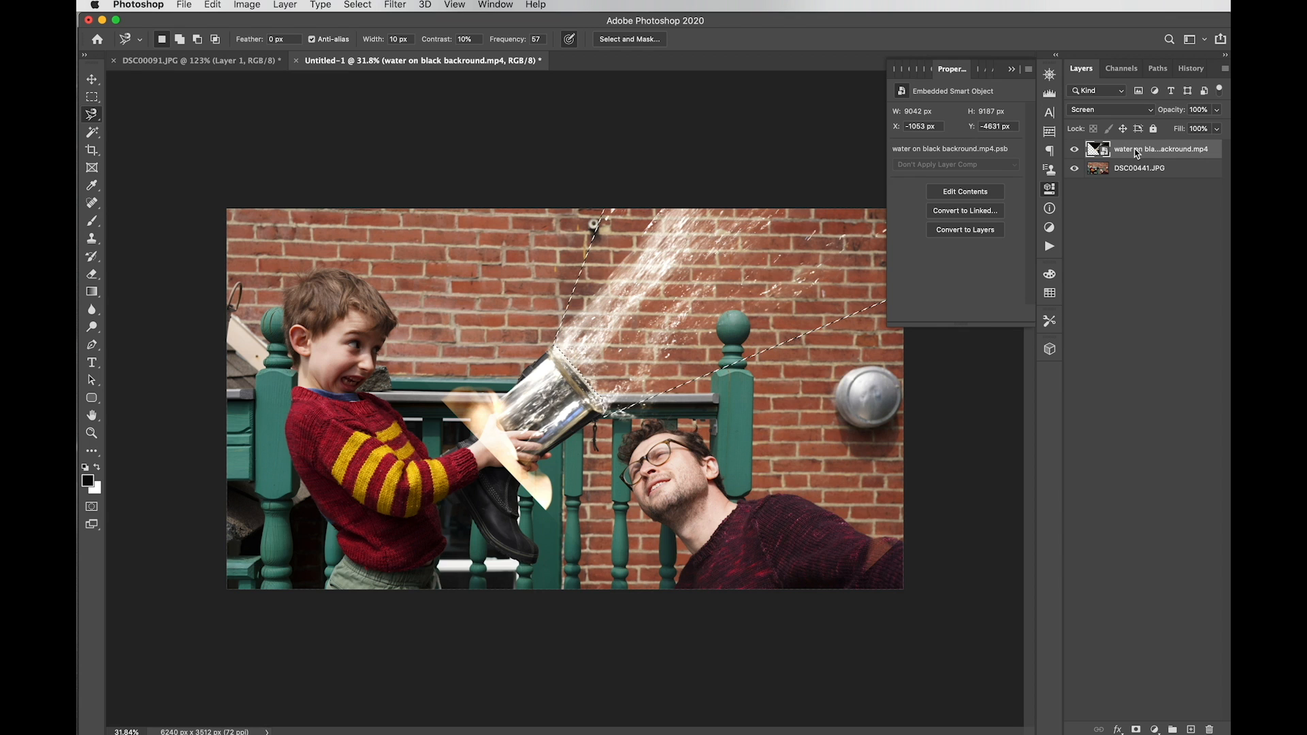
pyautogui.click(1136, 729)
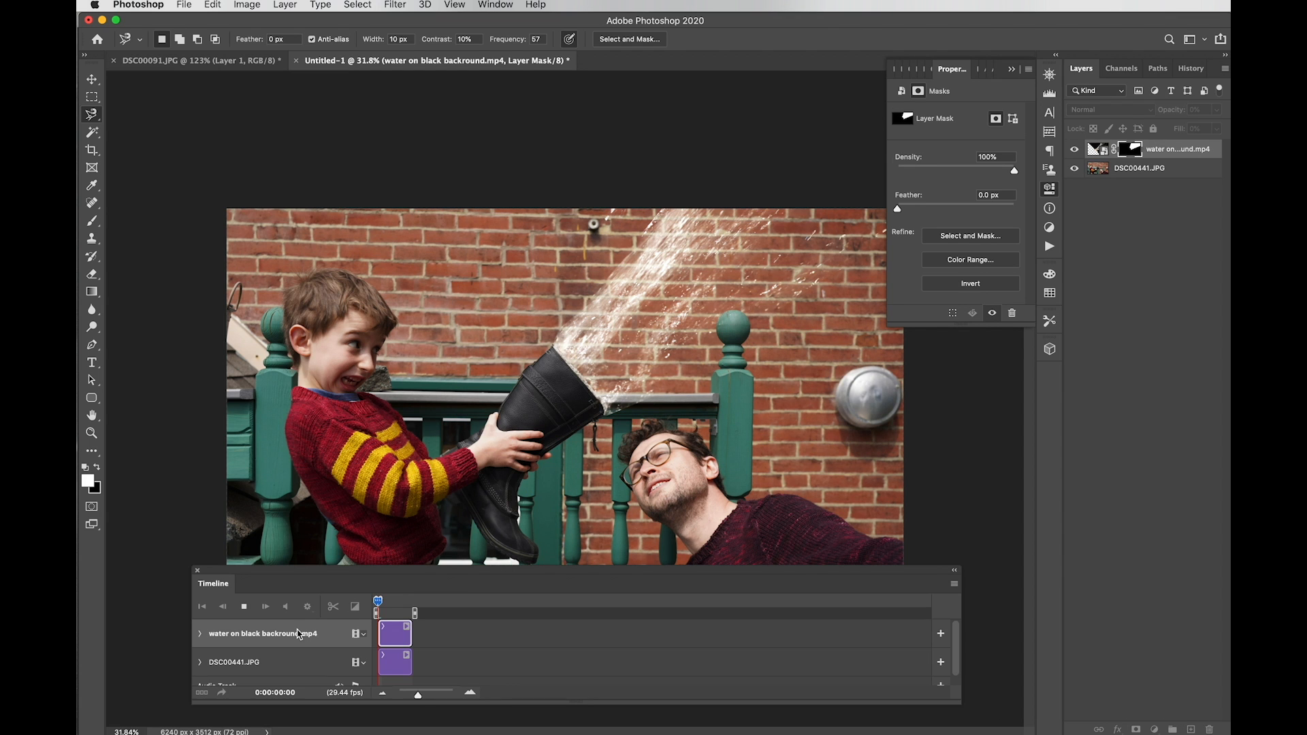
pyautogui.press('space')
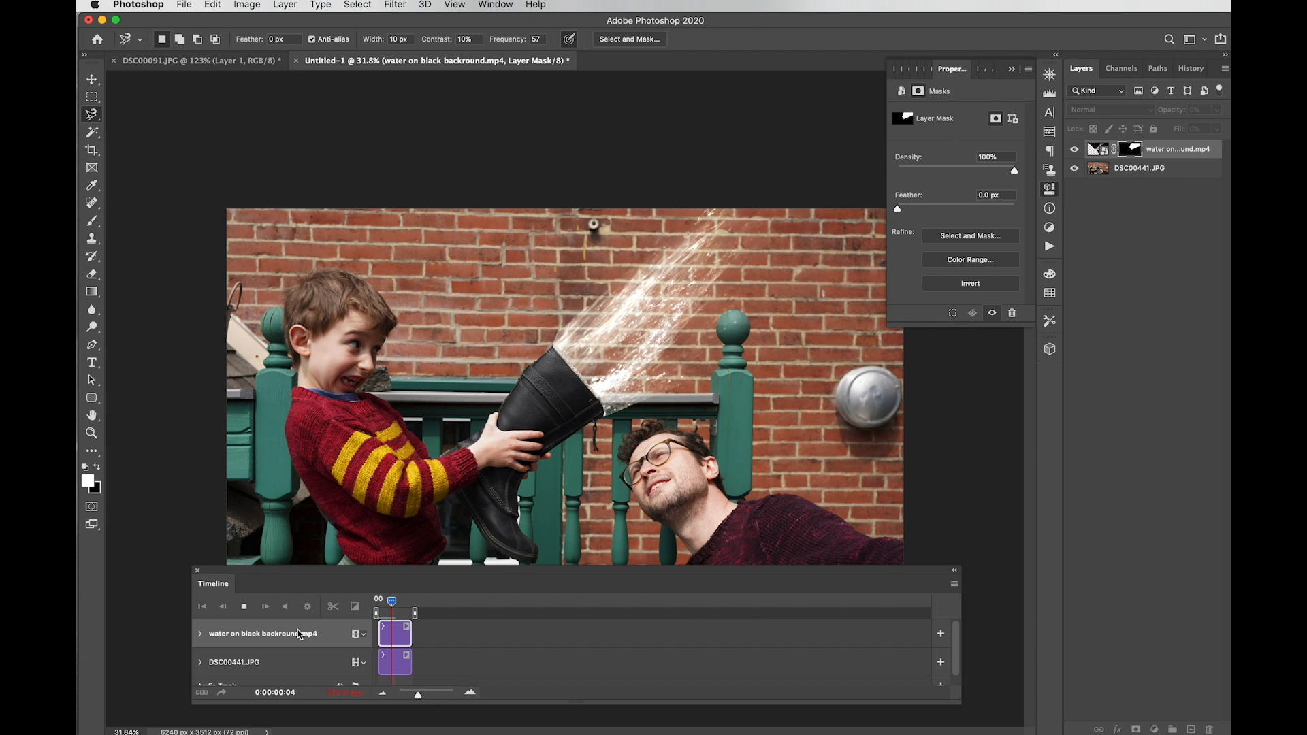
pyautogui.press('space')
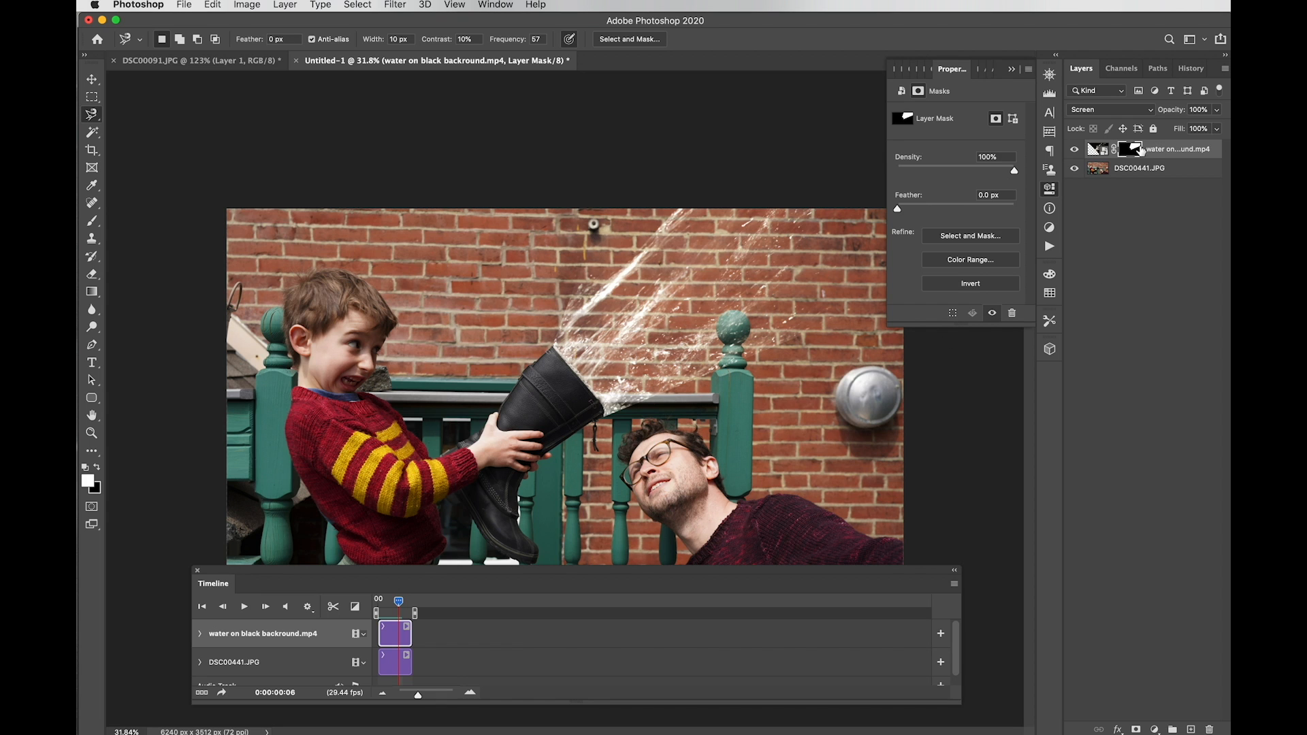
# Step: Set up a Brush with swapped colours at 800 px and 0% hardness, then rewind to frame 0
pyautogui.click(1052, 192)
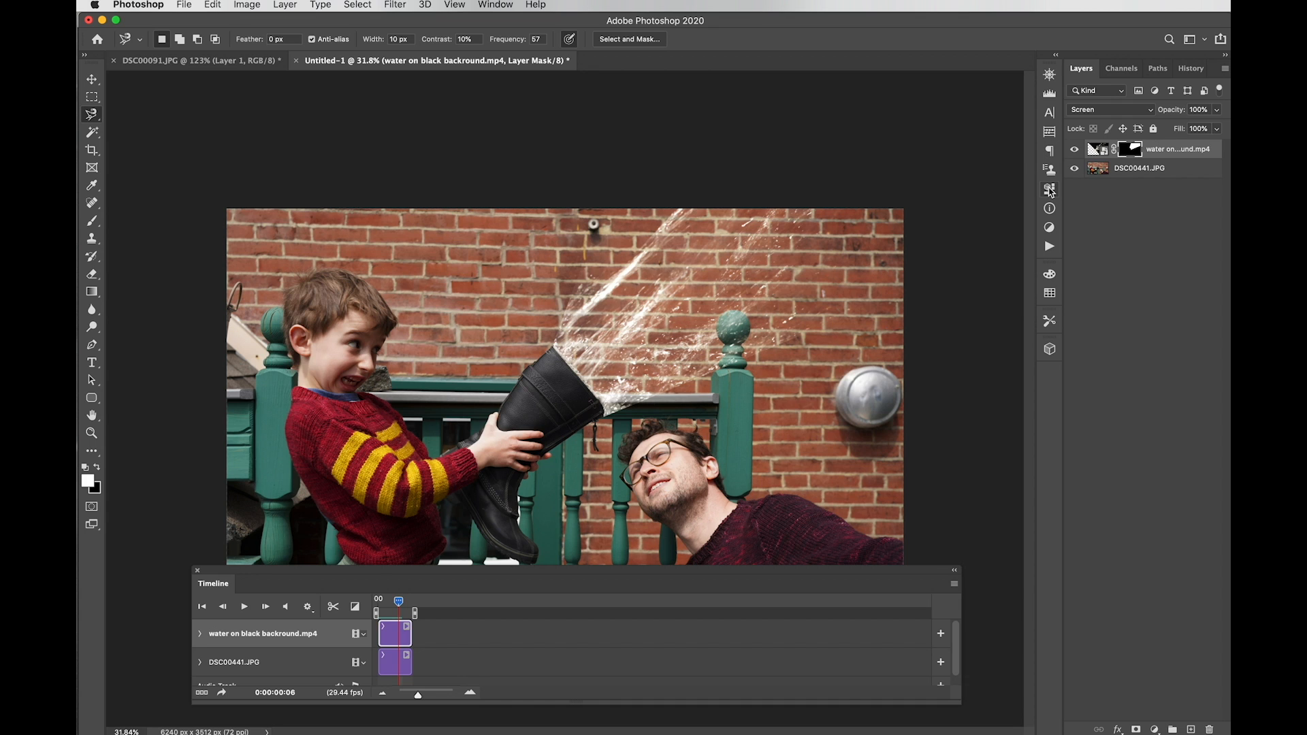
pyautogui.click(89, 227)
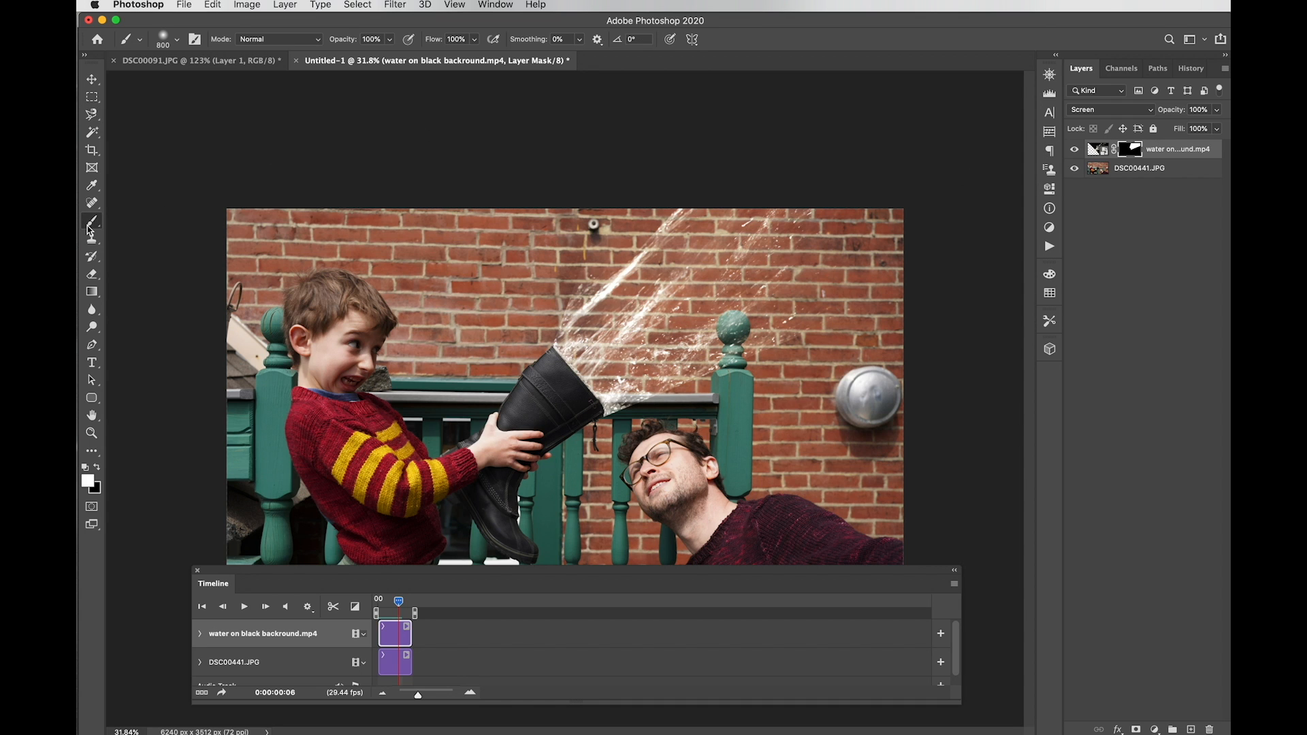
pyautogui.click(96, 467)
pyautogui.click(175, 41)
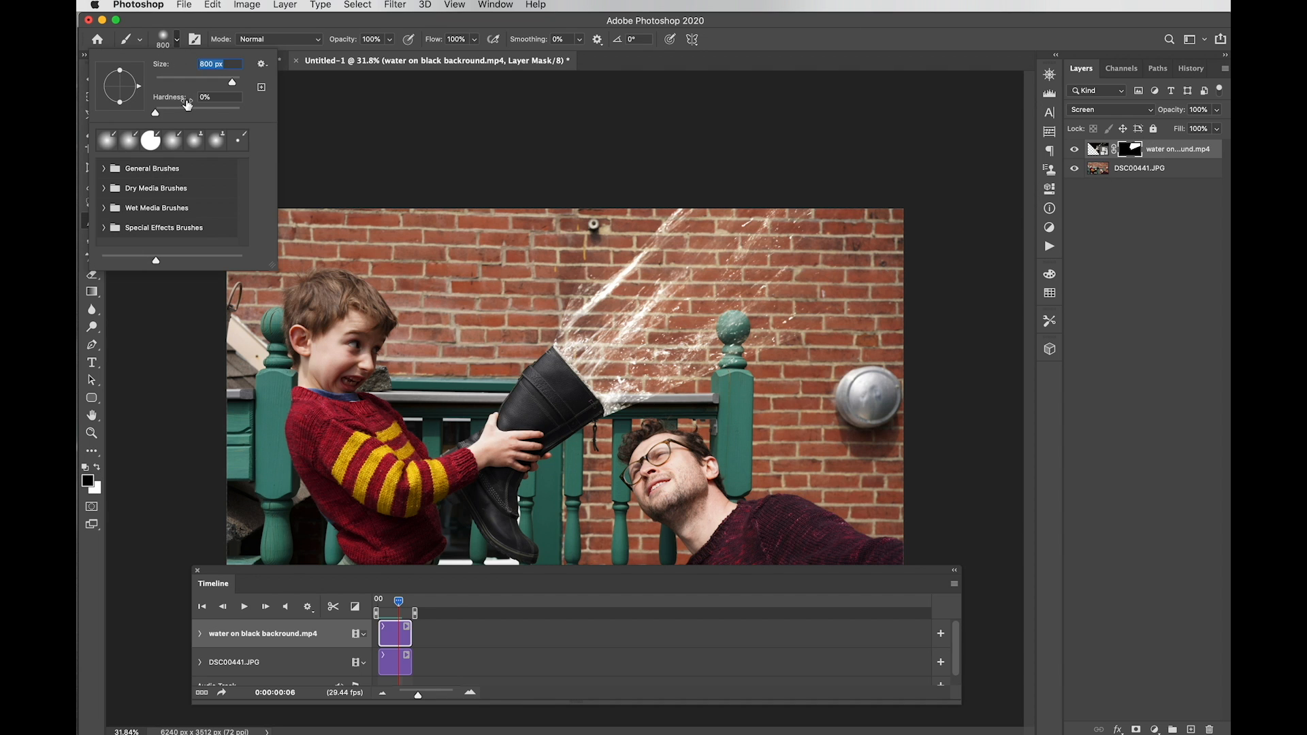
pyautogui.click(364, 111)
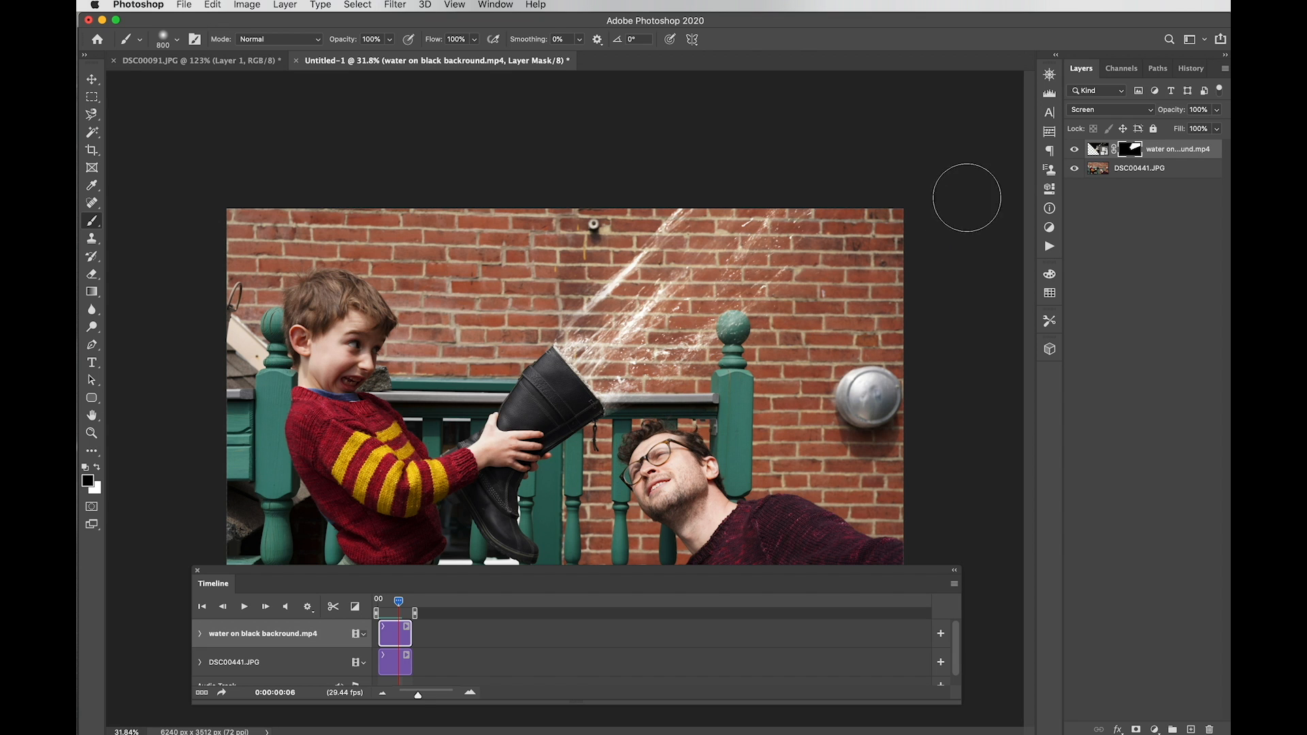
pyautogui.press('v')
pyautogui.press('Home')
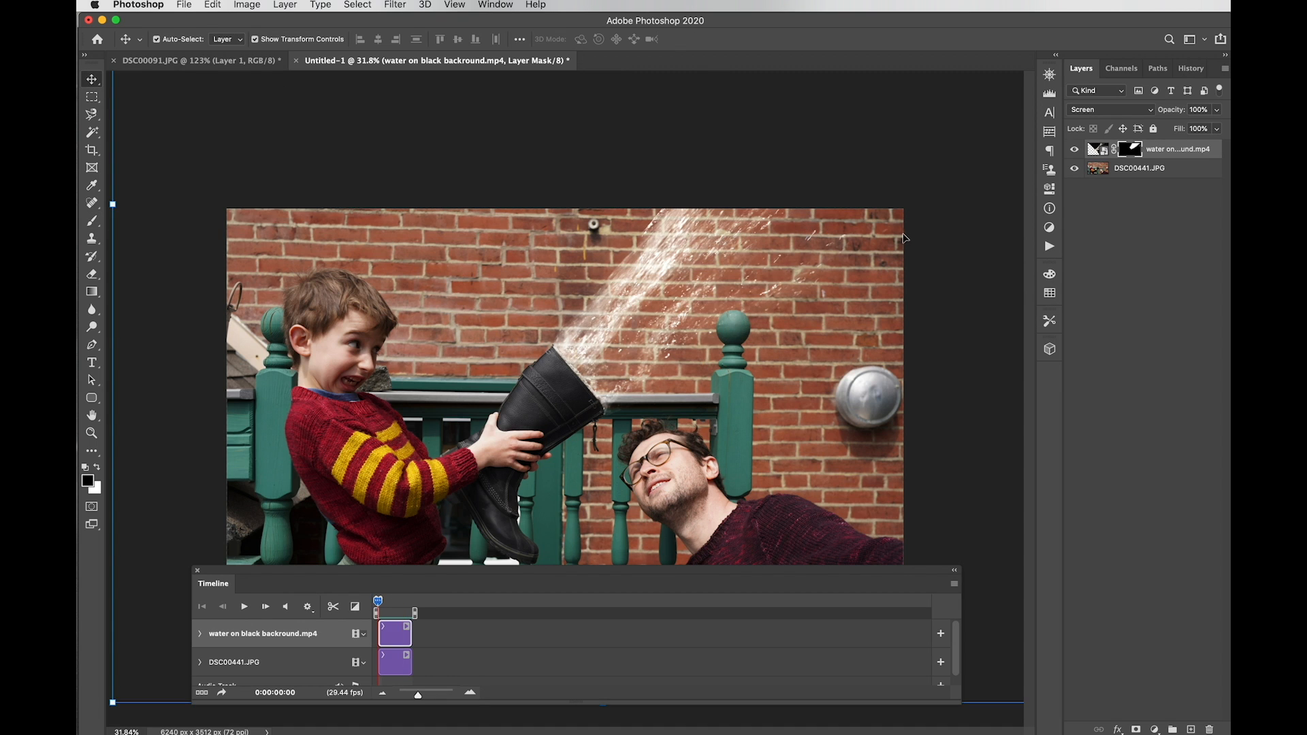
# Step: Unlink the water layer from its mask and free-transform the mask on its own
pyautogui.click(1114, 150)
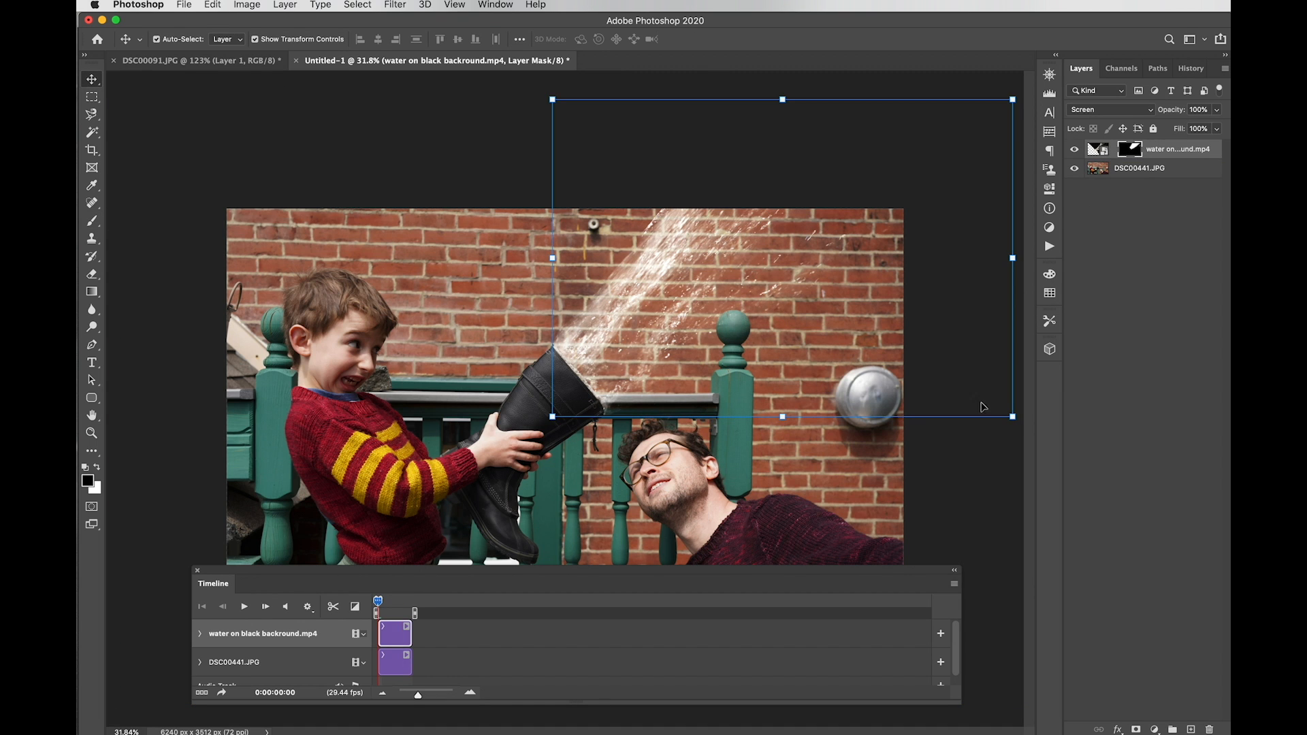
pyautogui.click(1015, 405)
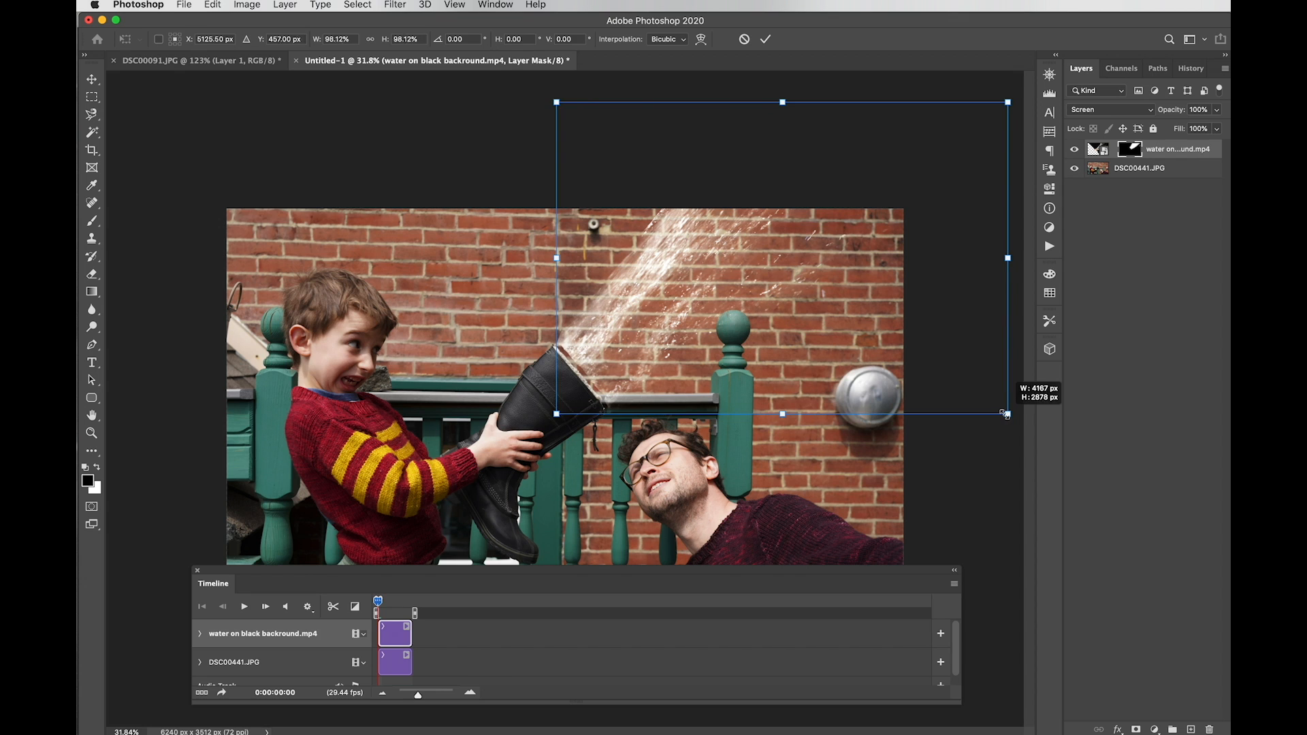
pyautogui.click(1097, 149)
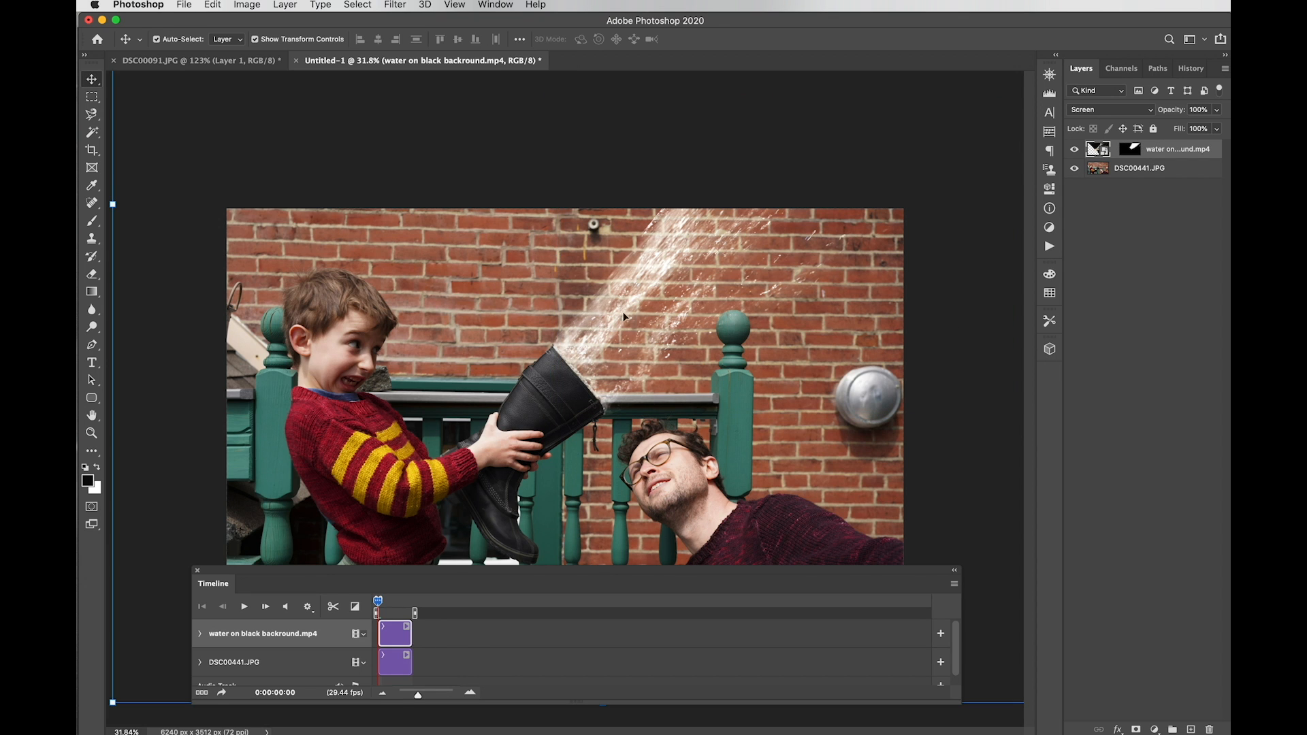
# Step: Distort the water spray layer by its corners, shifting it left, and commit the transform
pyautogui.moveTo(115, 702); pyautogui.dragTo(142, 684)
pyautogui.moveTo(893, 500)
pyautogui.mouseDown()
pyautogui.moveTo(659, 501)
pyautogui.moveTo(893, 500)
pyautogui.mouseUp()
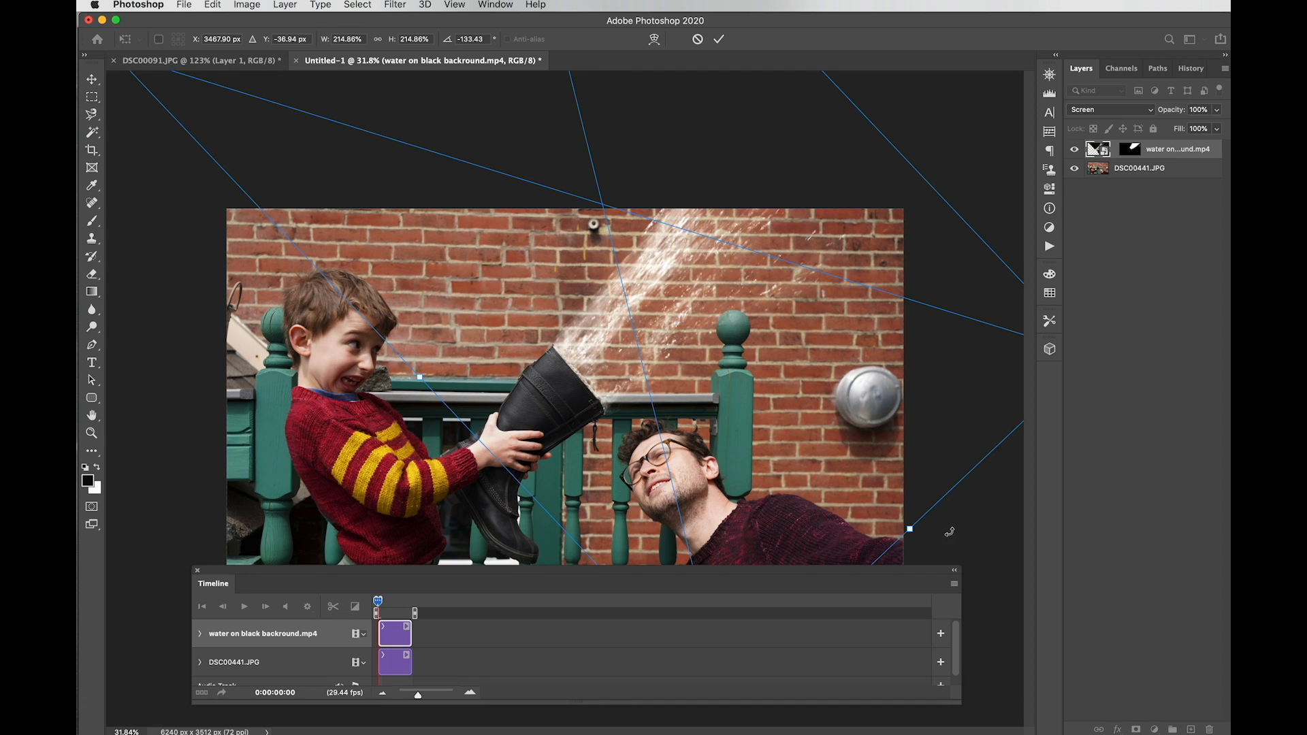
pyautogui.press('Tab')
pyautogui.moveTo(1178, 341); pyautogui.dragTo(1137, 345)
pyautogui.moveTo(765, 258); pyautogui.dragTo(753, 273)
pyautogui.press('Return')
# Step: Play the water clip in the Timeline and stop it at frame 9
pyautogui.press('Tab')
pyautogui.click(245, 608)
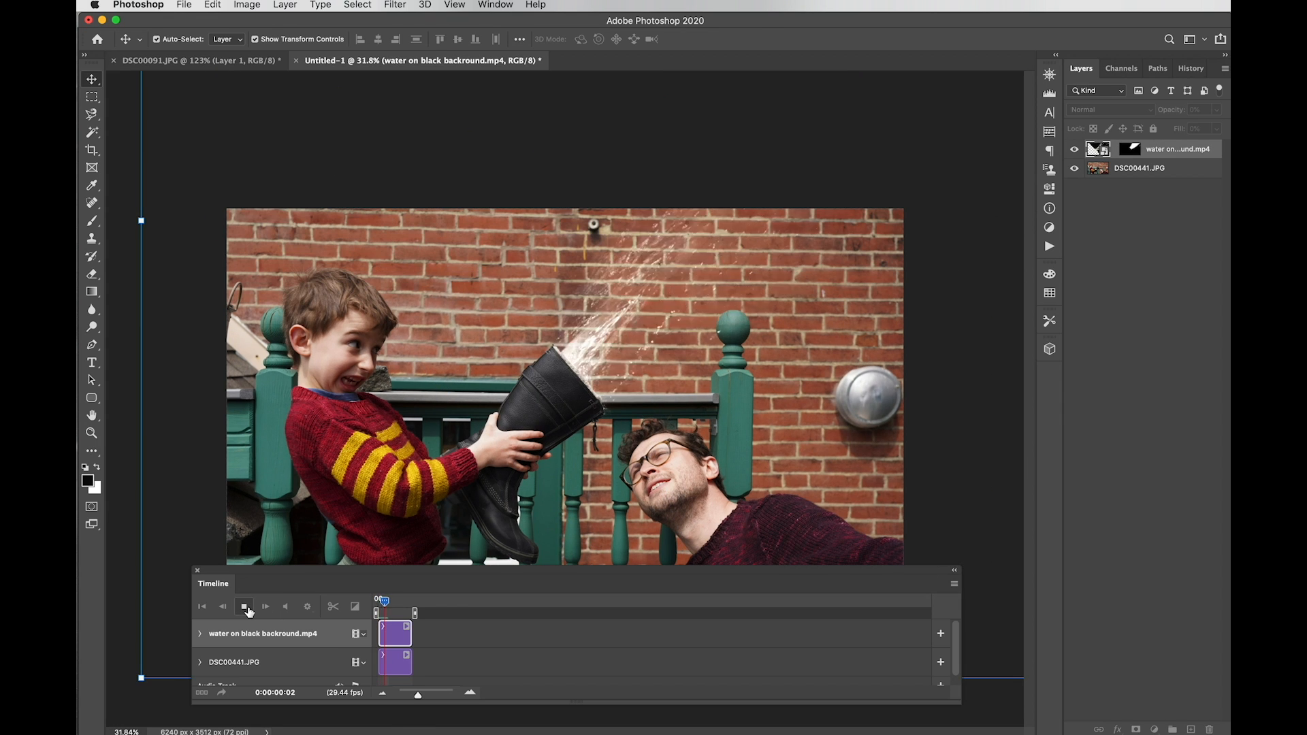
pyautogui.click(248, 611)
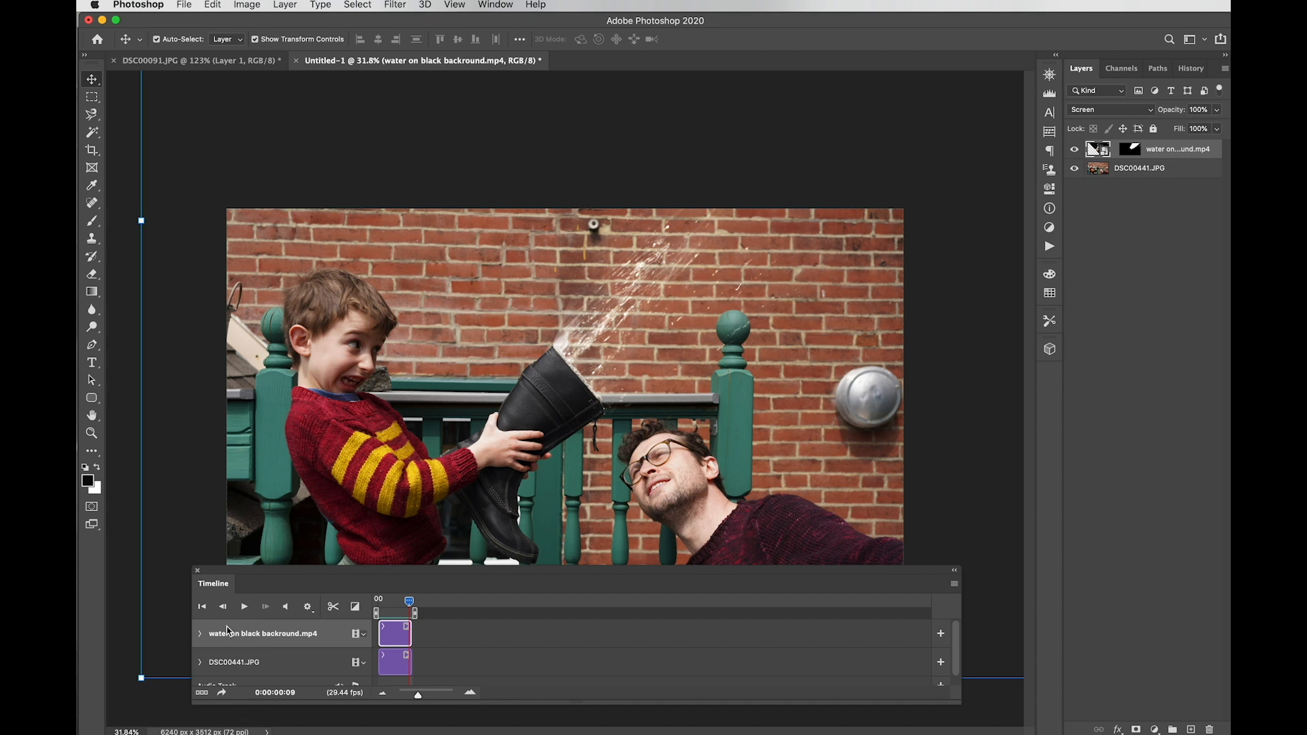
# Step: Export the water animation with File > Export > Save for Web (Legacy)
pyautogui.click(185, 3)
pyautogui.moveTo(257, 195)
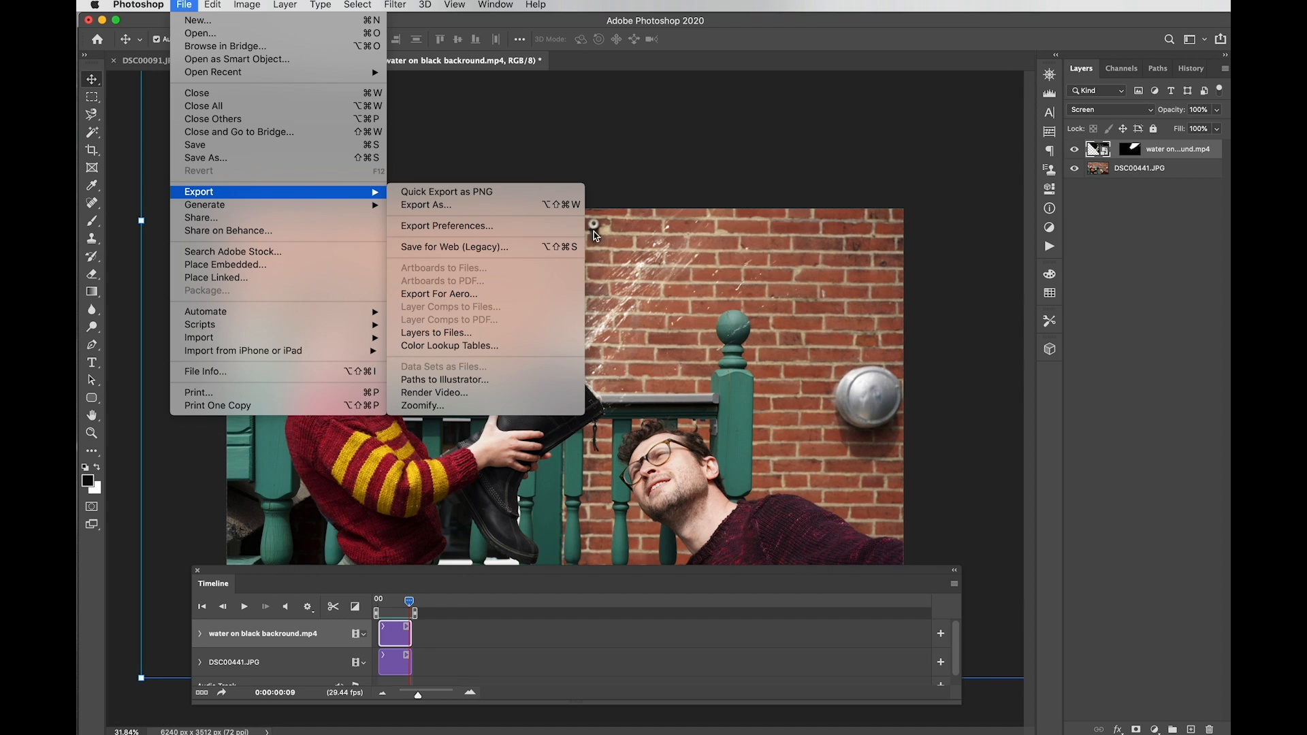
pyautogui.click(553, 257)
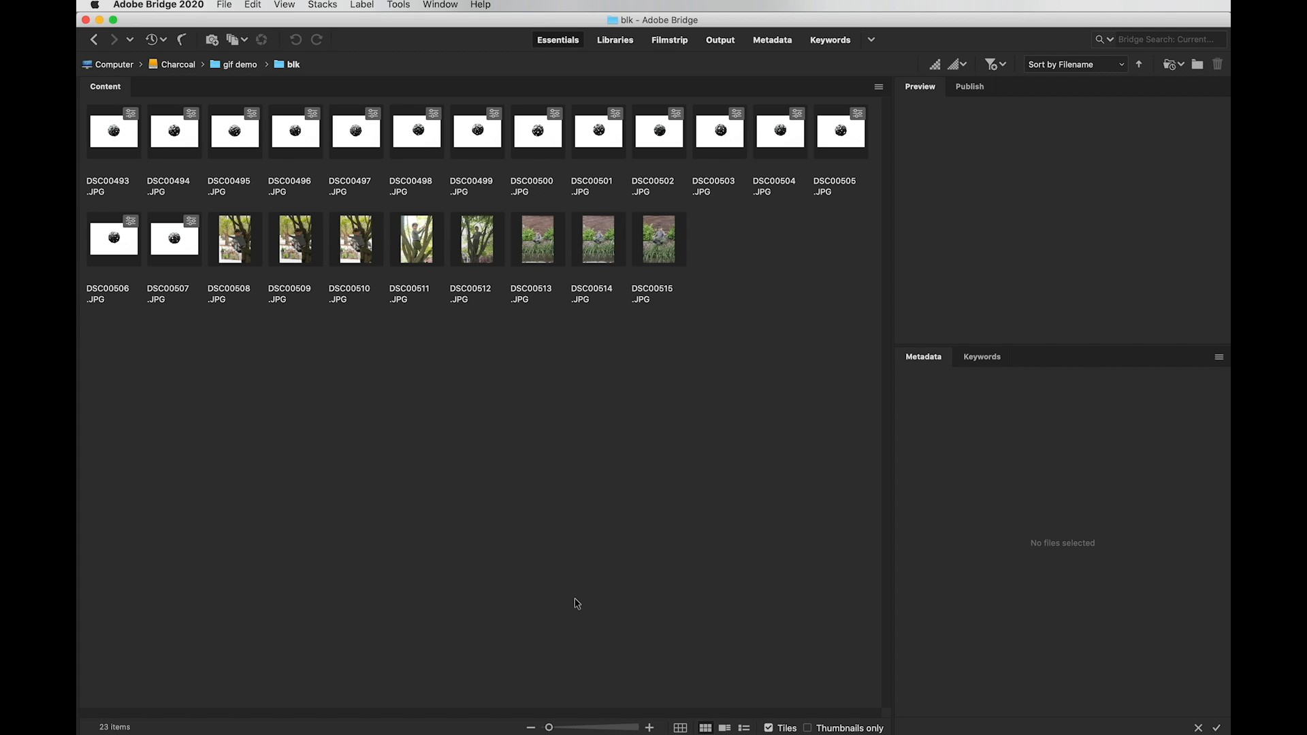
# Step: Select every photo in the blk folder with Cmd+A
pyautogui.press('super+a')
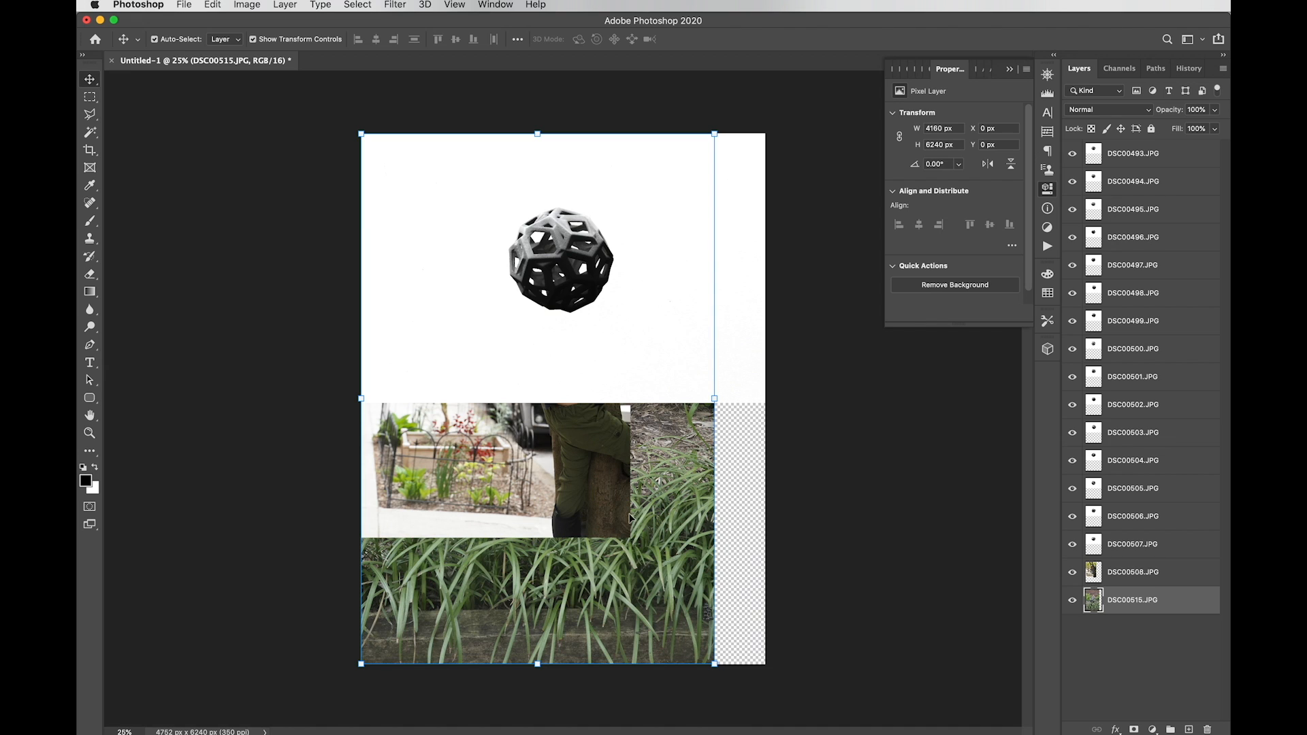
# Step: Group layers DSC00493 through DSC00507 into a new group named 'anim'
pyautogui.click(1110, 545)
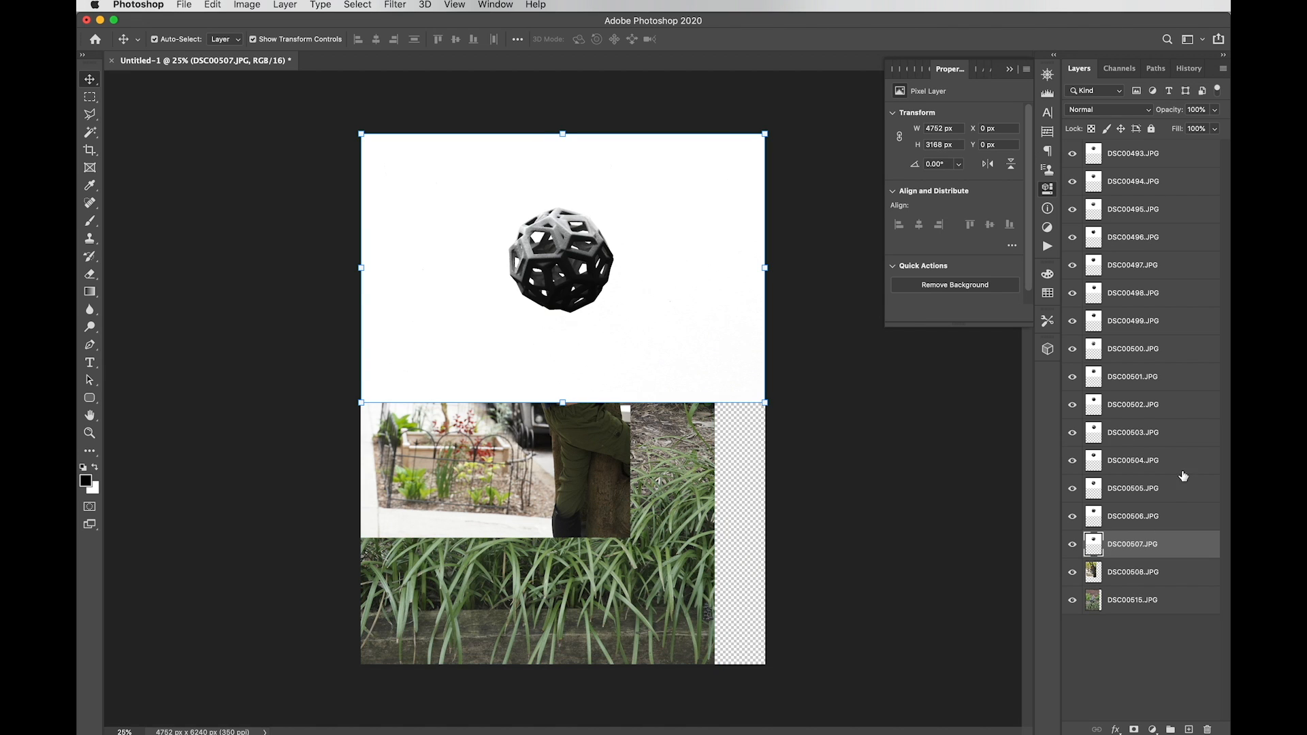
pyautogui.keyDown('shift'); pyautogui.click(1132, 161); pyautogui.keyUp('shift')
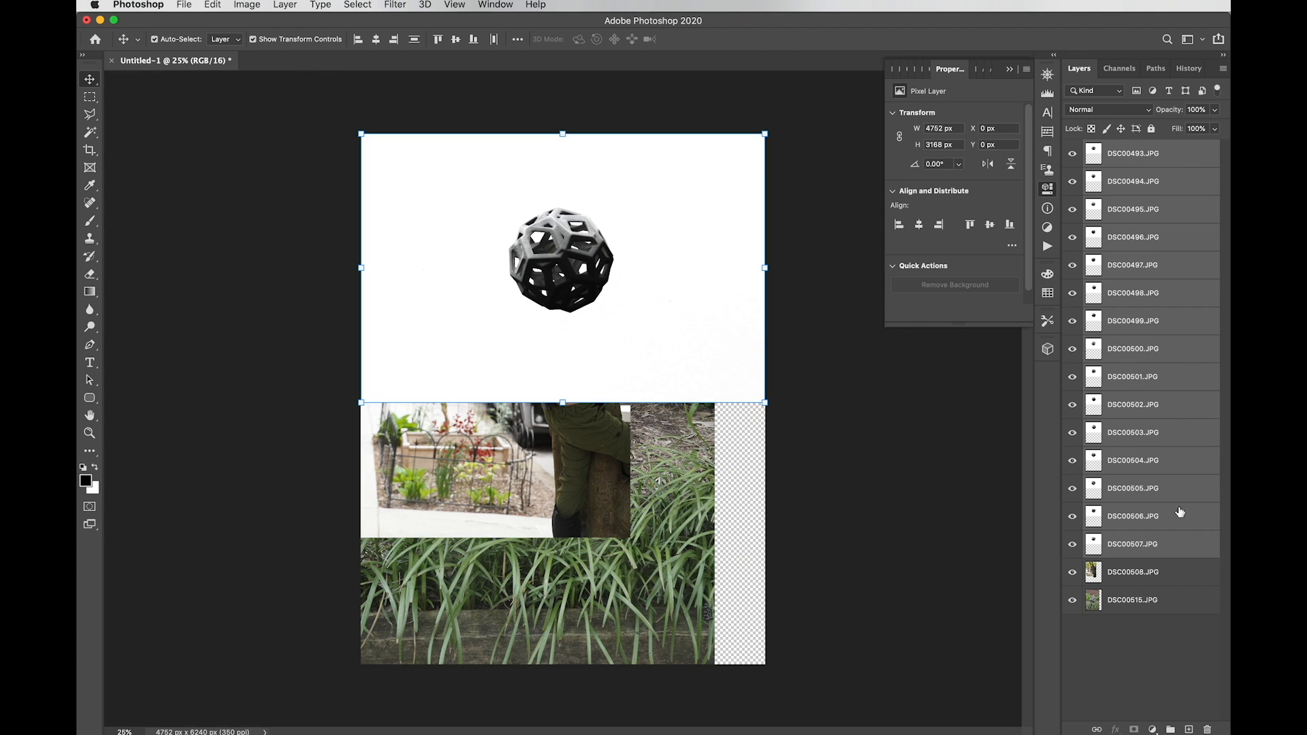
pyautogui.rightClick(1132, 259)
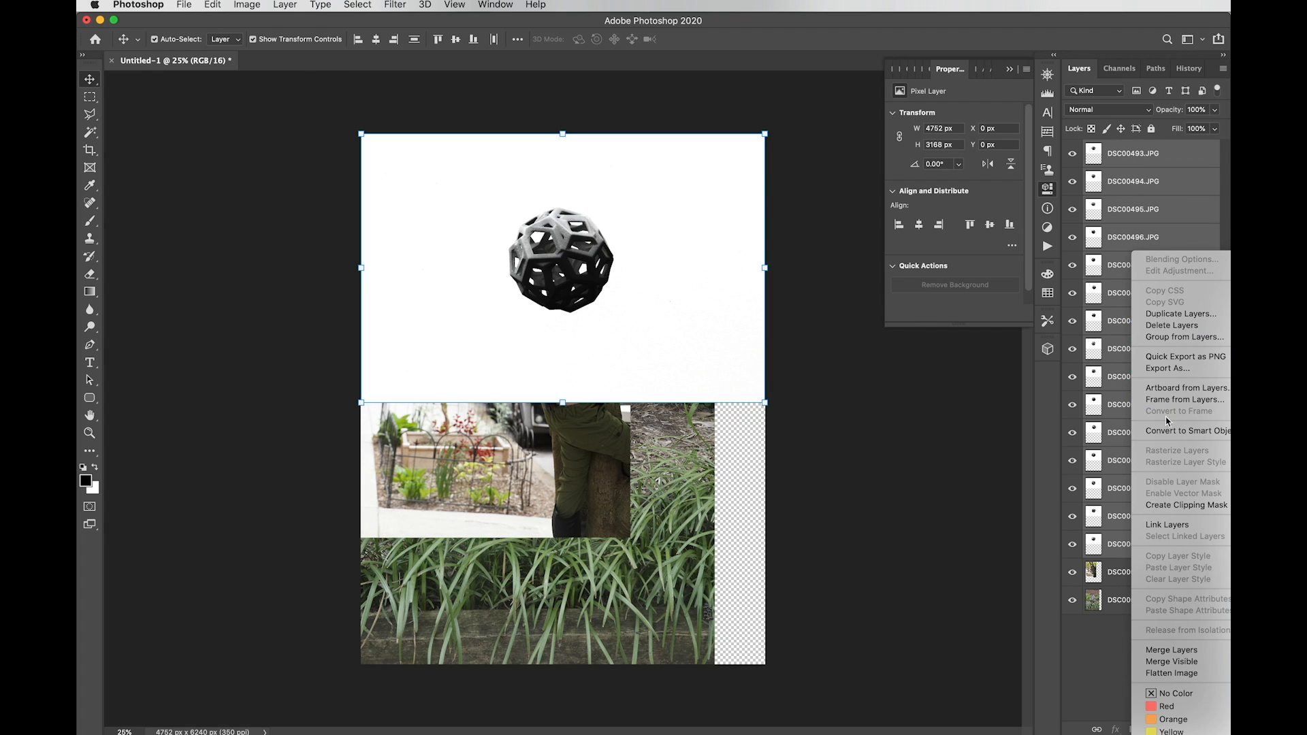
pyautogui.click(1161, 338)
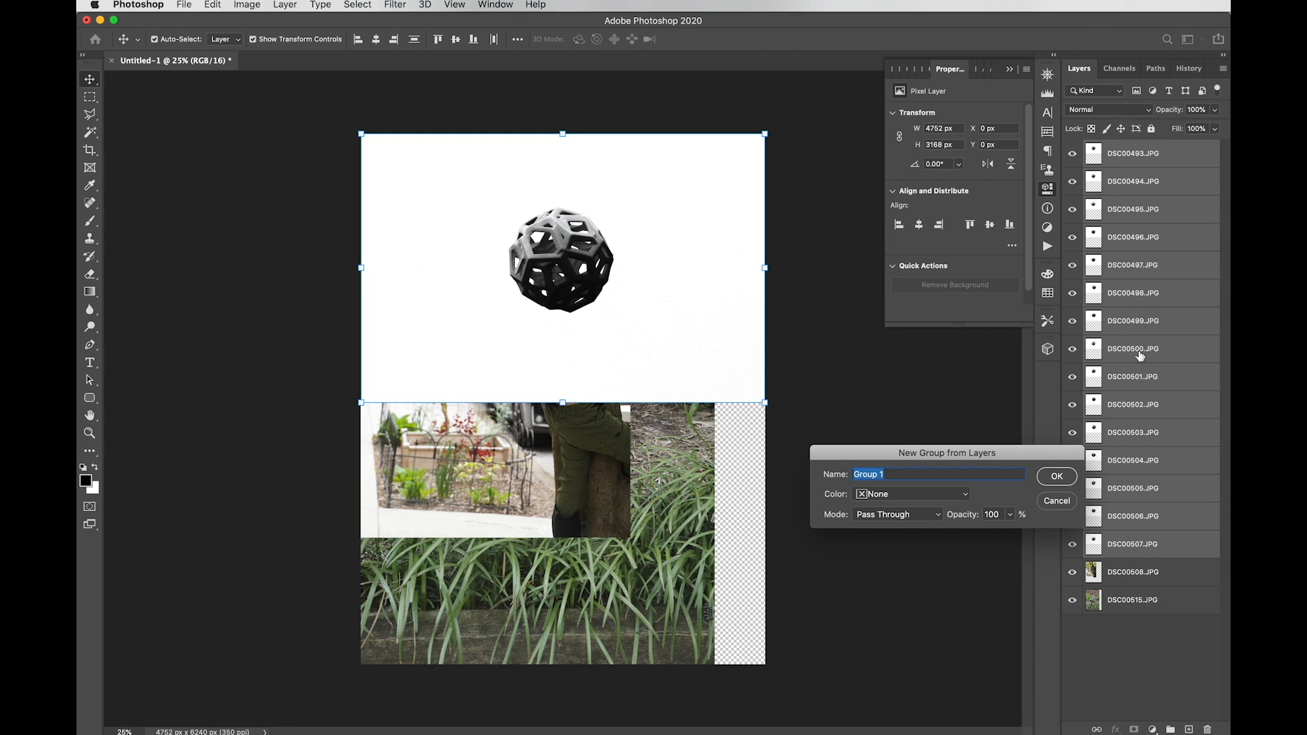
pyautogui.write('anim')
pyautogui.press('Return')
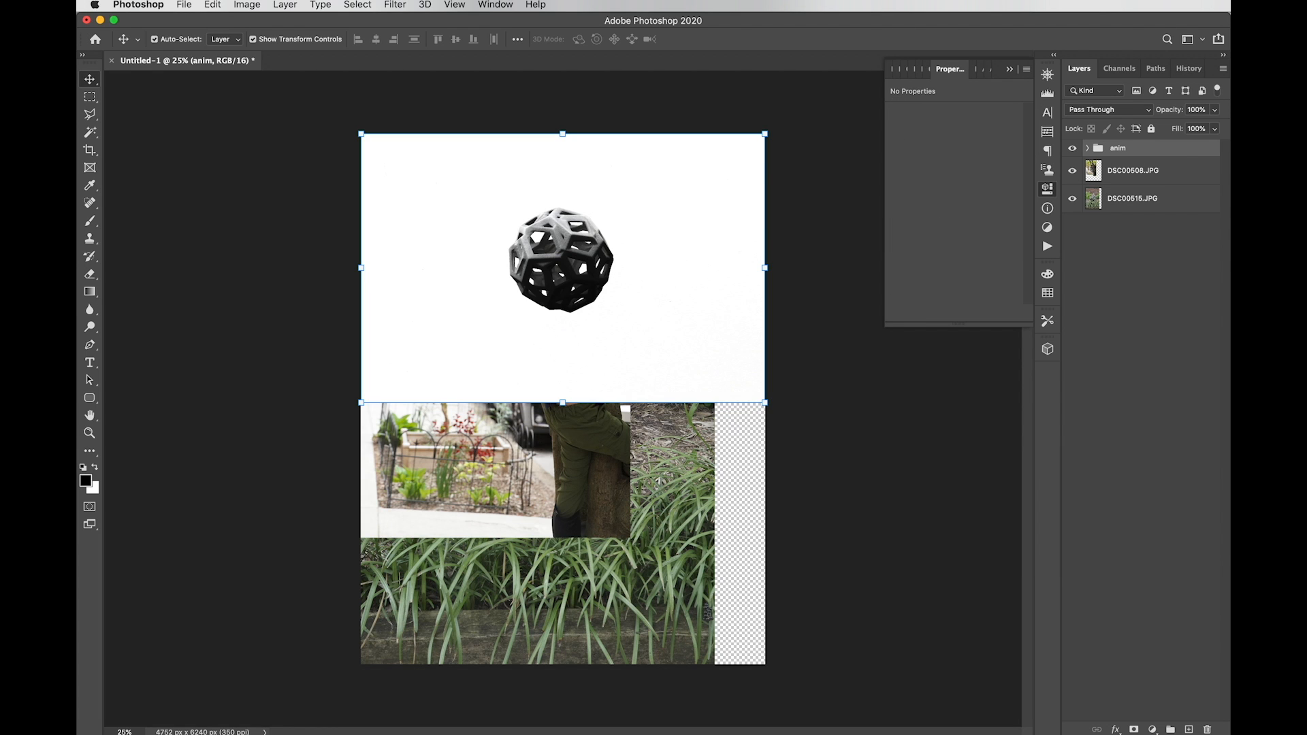
# Step: Hide and re-show the anim group, then expand it to list its layers
pyautogui.click(1072, 147)
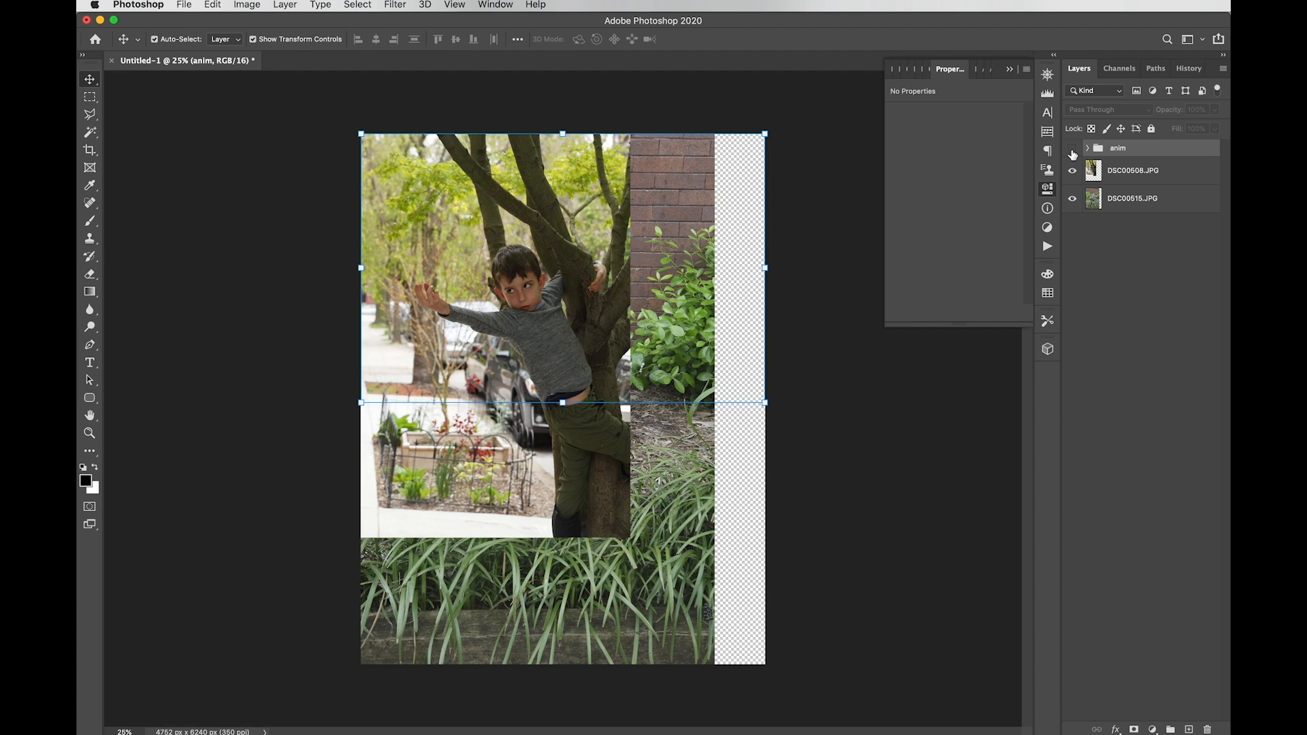
pyautogui.click(1072, 149)
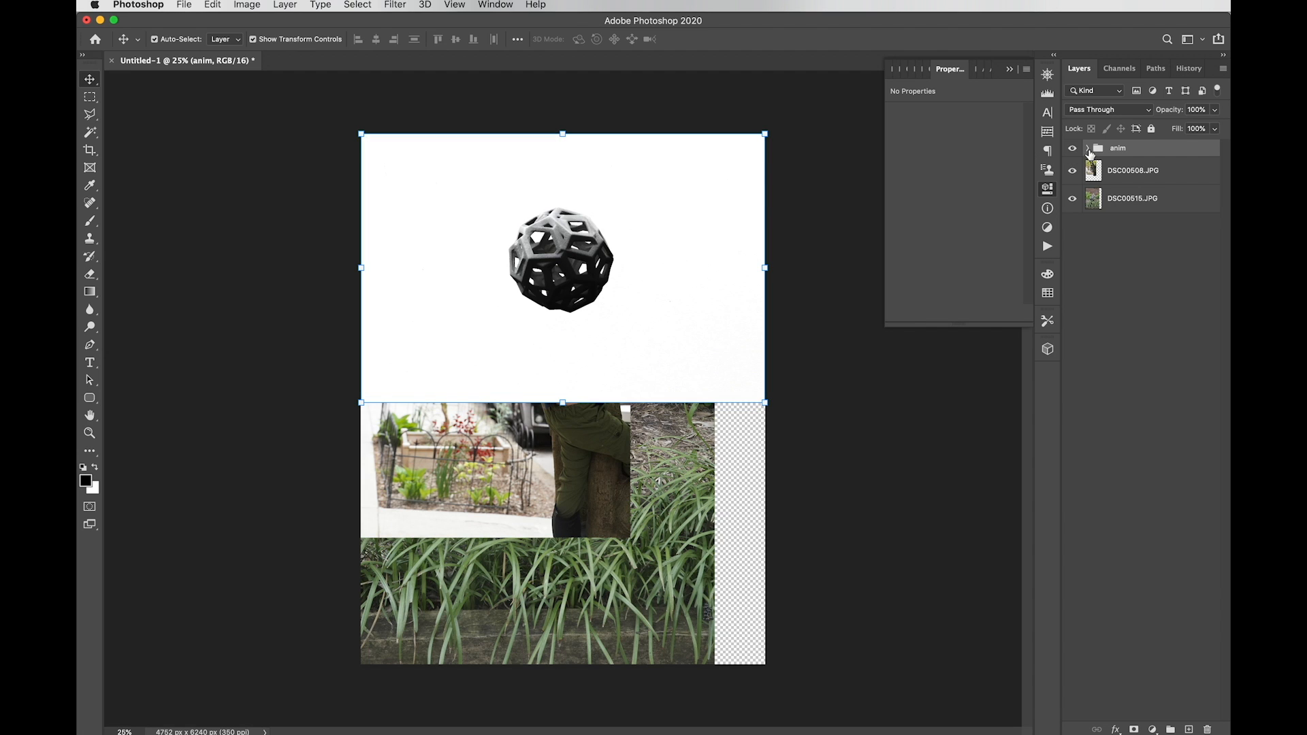
pyautogui.click(1088, 148)
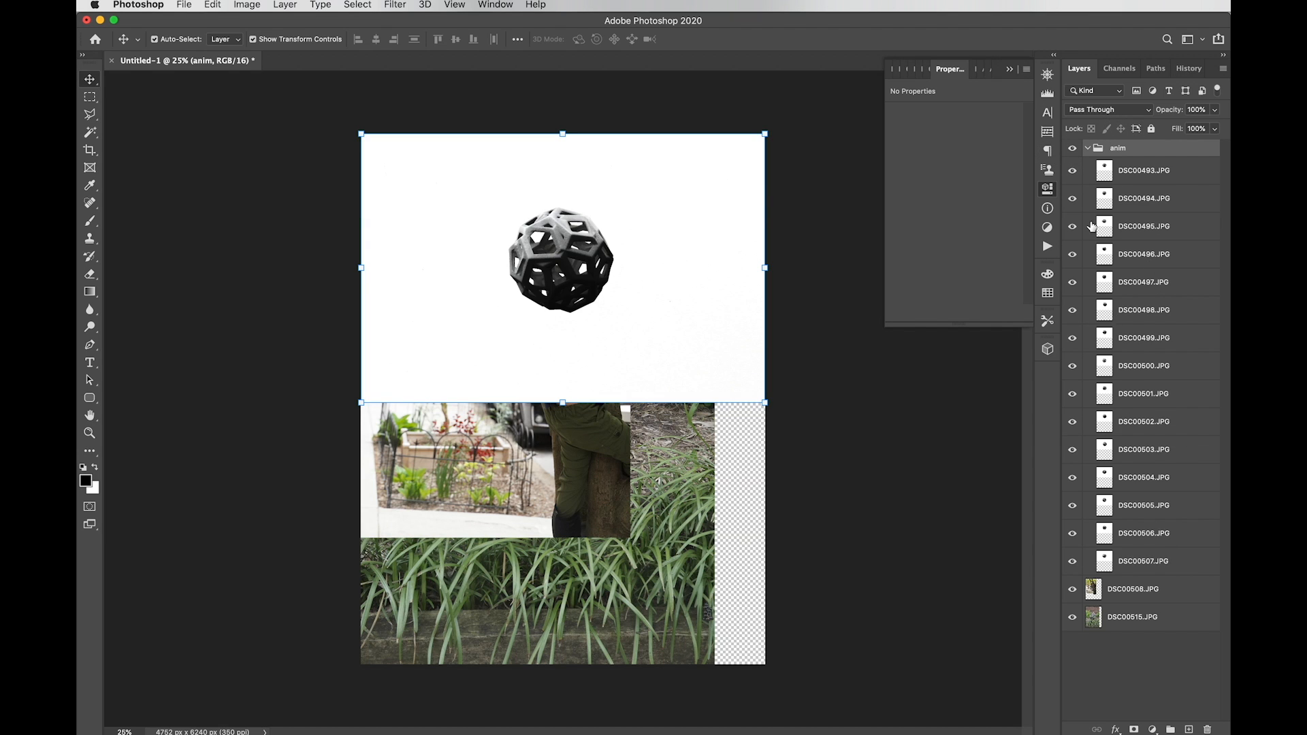
# Step: Set the anim group's blend mode to Multiply and select its layers DSC00493 through DSC00507
pyautogui.click(1078, 109)
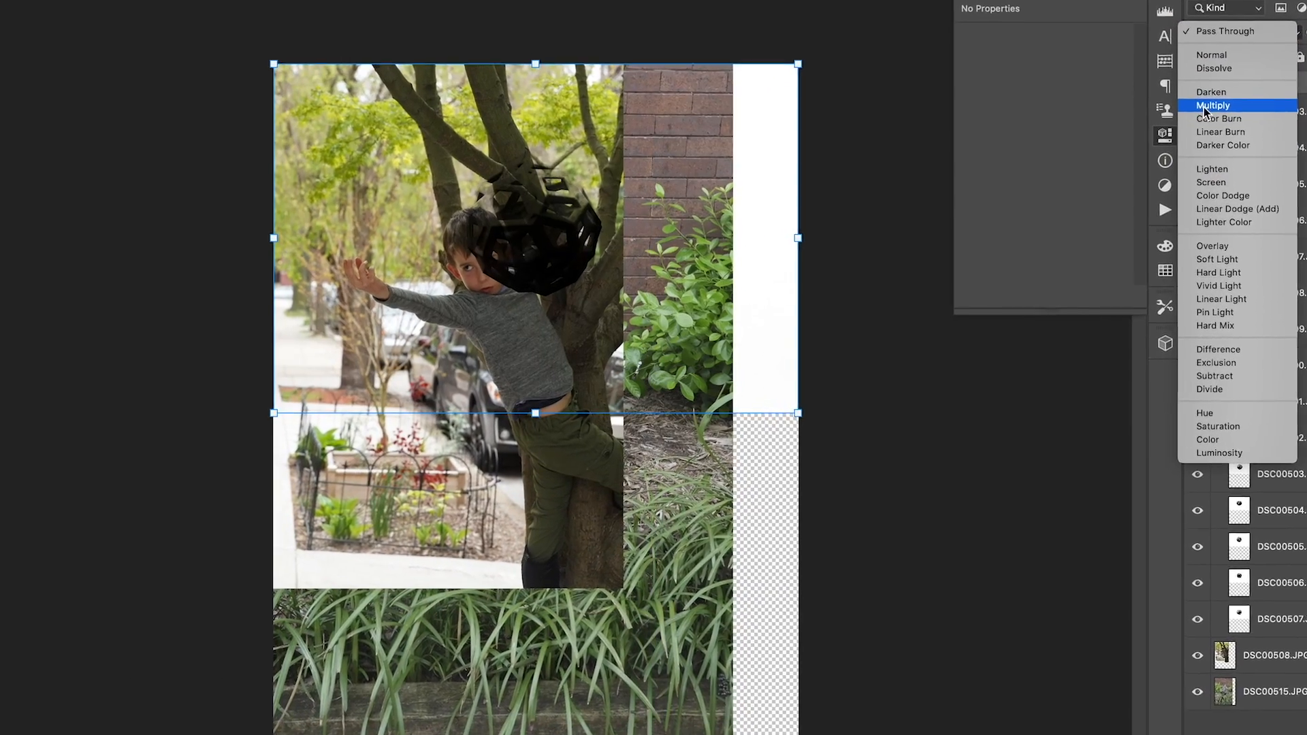
pyautogui.click(1182, 120)
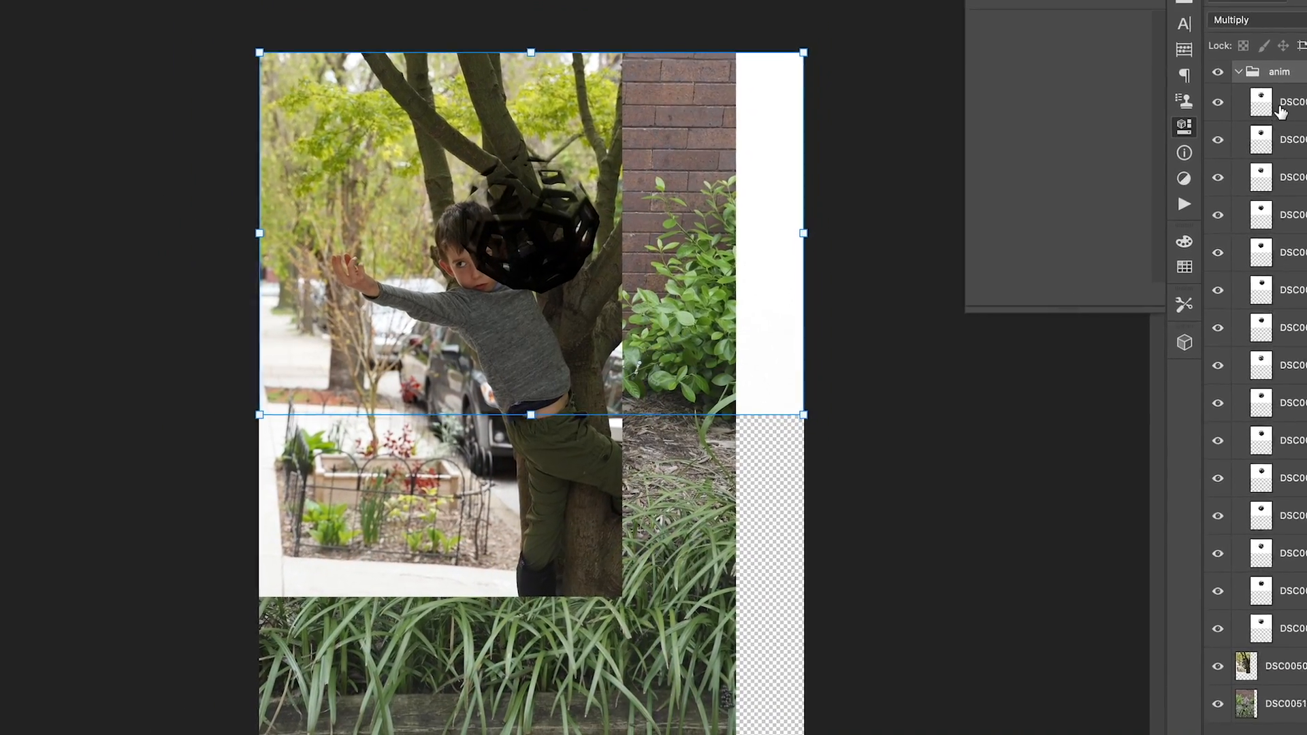
pyautogui.keyDown('shift'); pyautogui.click(1257, 605); pyautogui.keyUp('shift')
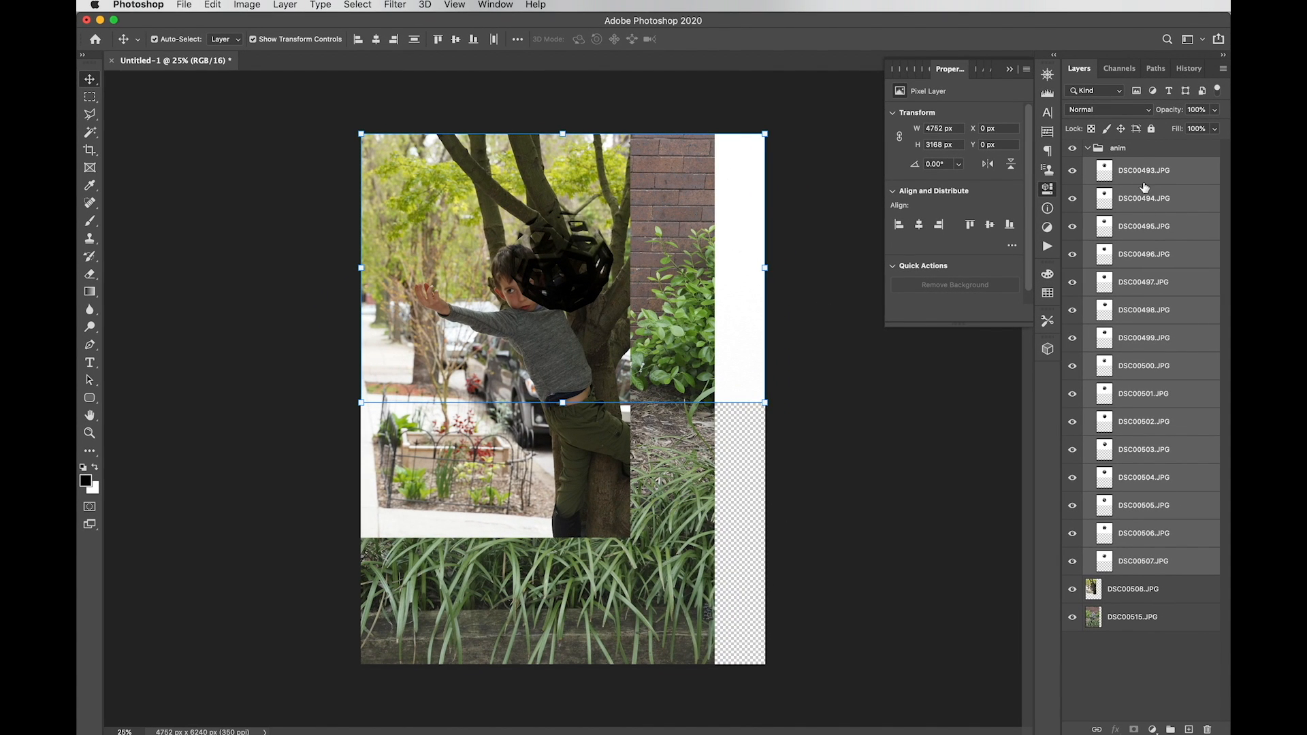
pyautogui.click(1130, 148)
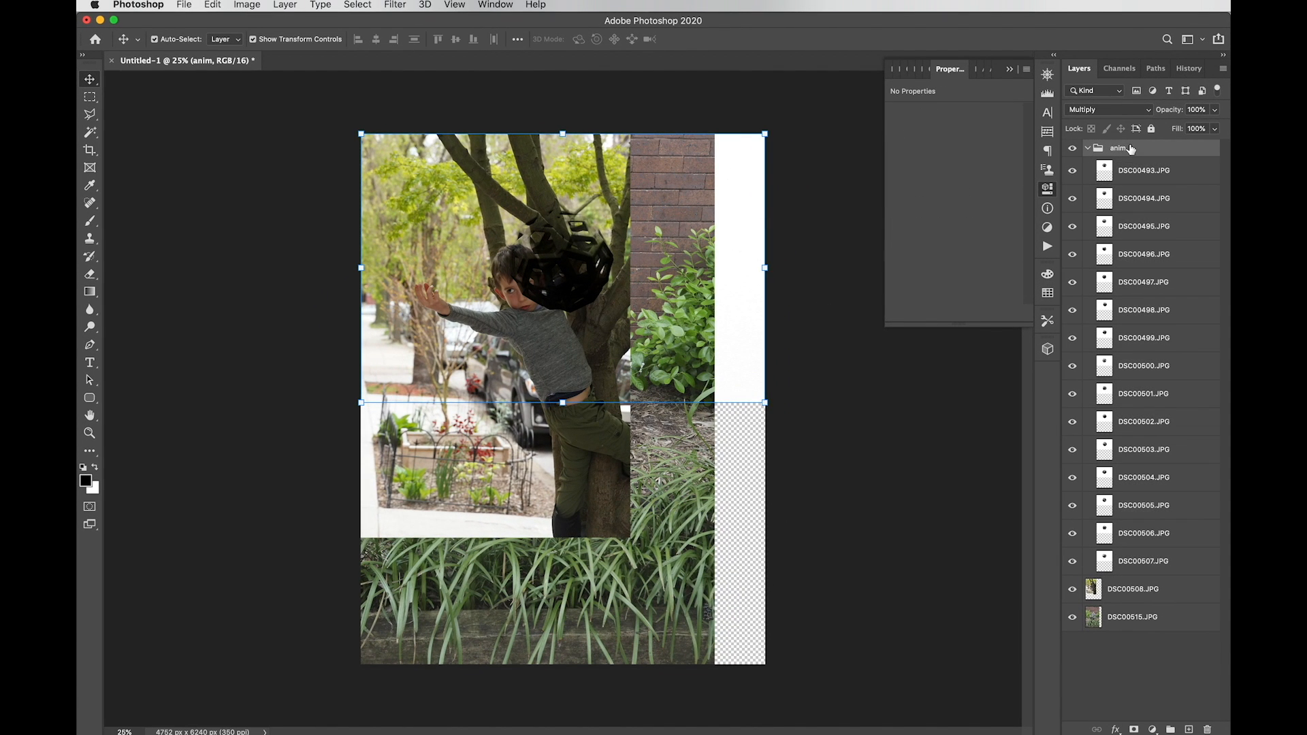
pyautogui.click(1136, 181)
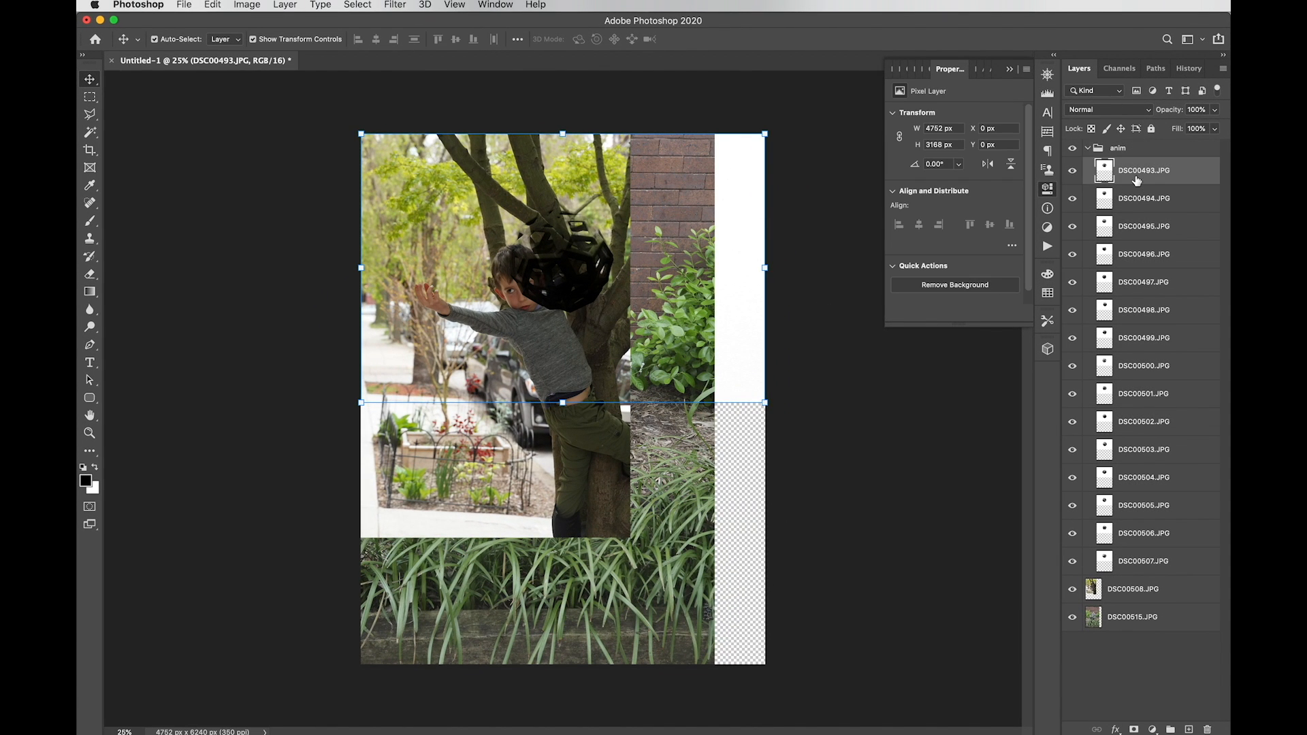
pyautogui.keyDown('shift'); pyautogui.click(1161, 562); pyautogui.keyUp('shift')
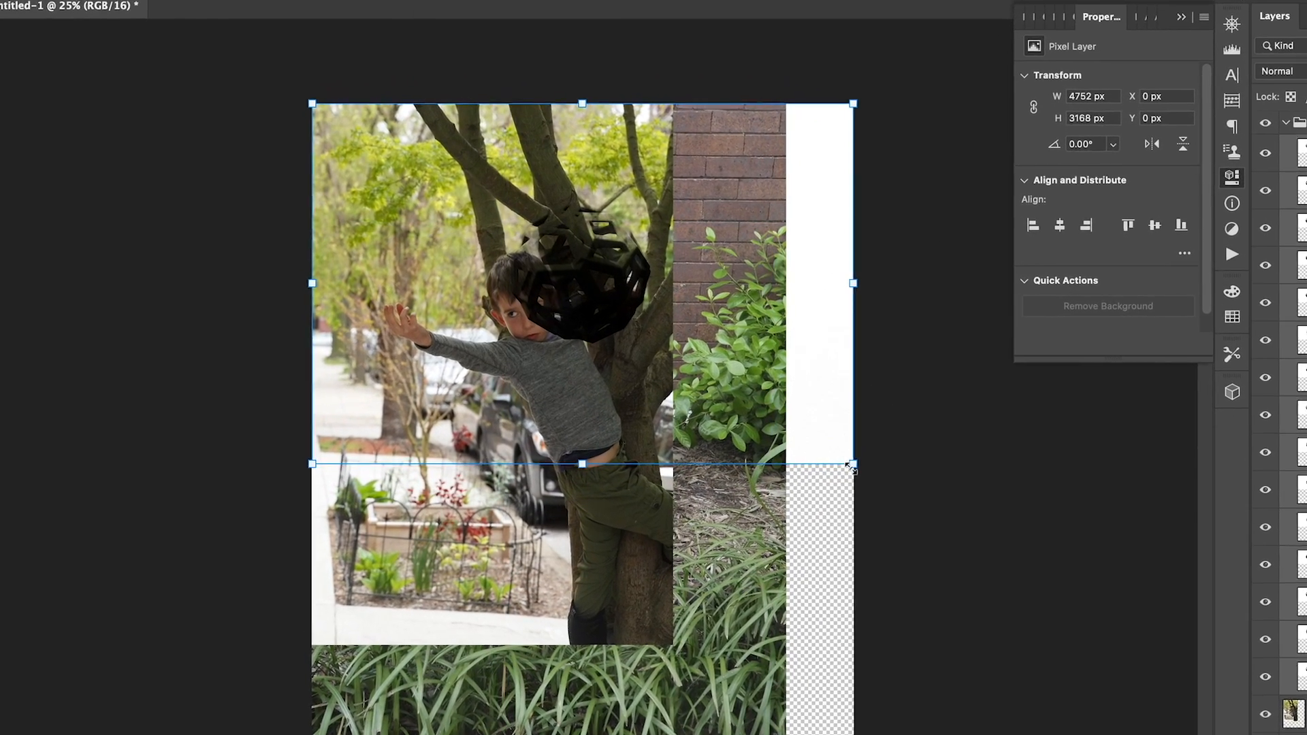
# Step: Shrink the ball frames to about 2000 px wide and move them down to the photo
pyautogui.moveTo(821, 444); pyautogui.dragTo(651, 347)
pyautogui.moveTo(700, 388); pyautogui.dragTo(508, 252)
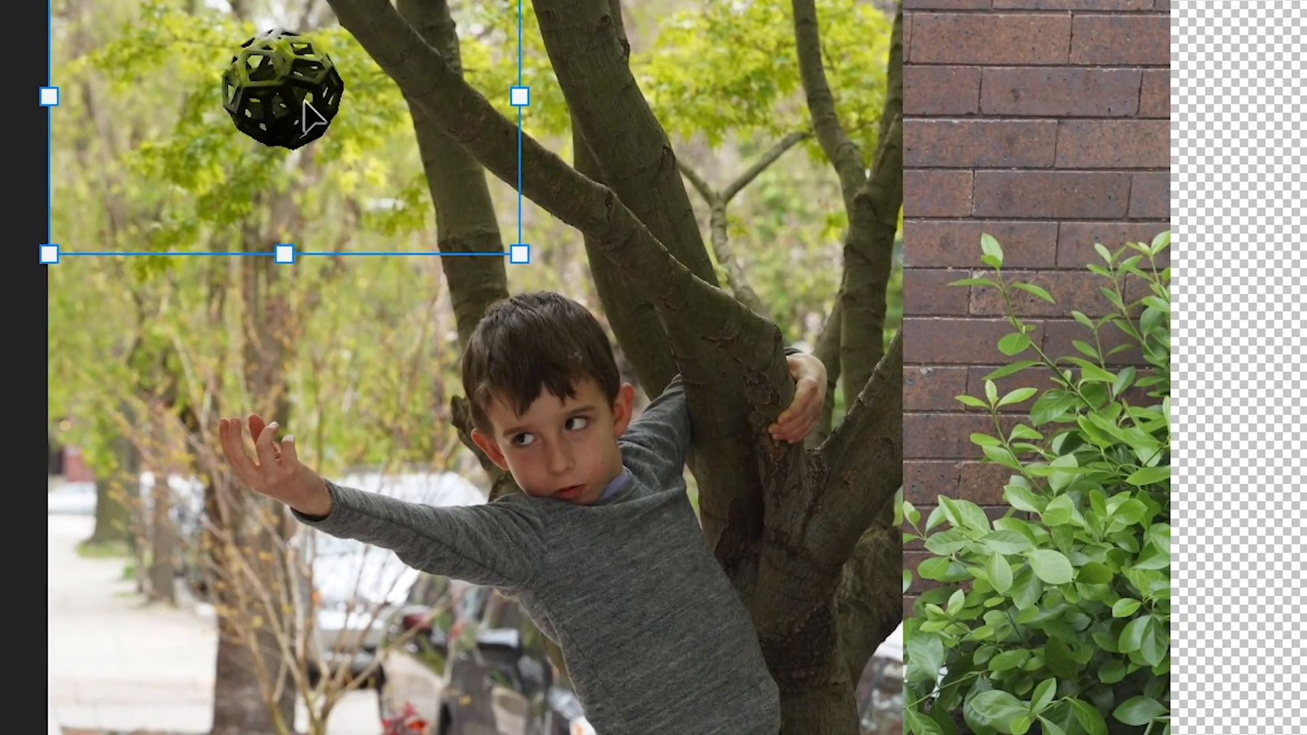
pyautogui.moveTo(286, 89); pyautogui.dragTo(287, 344)
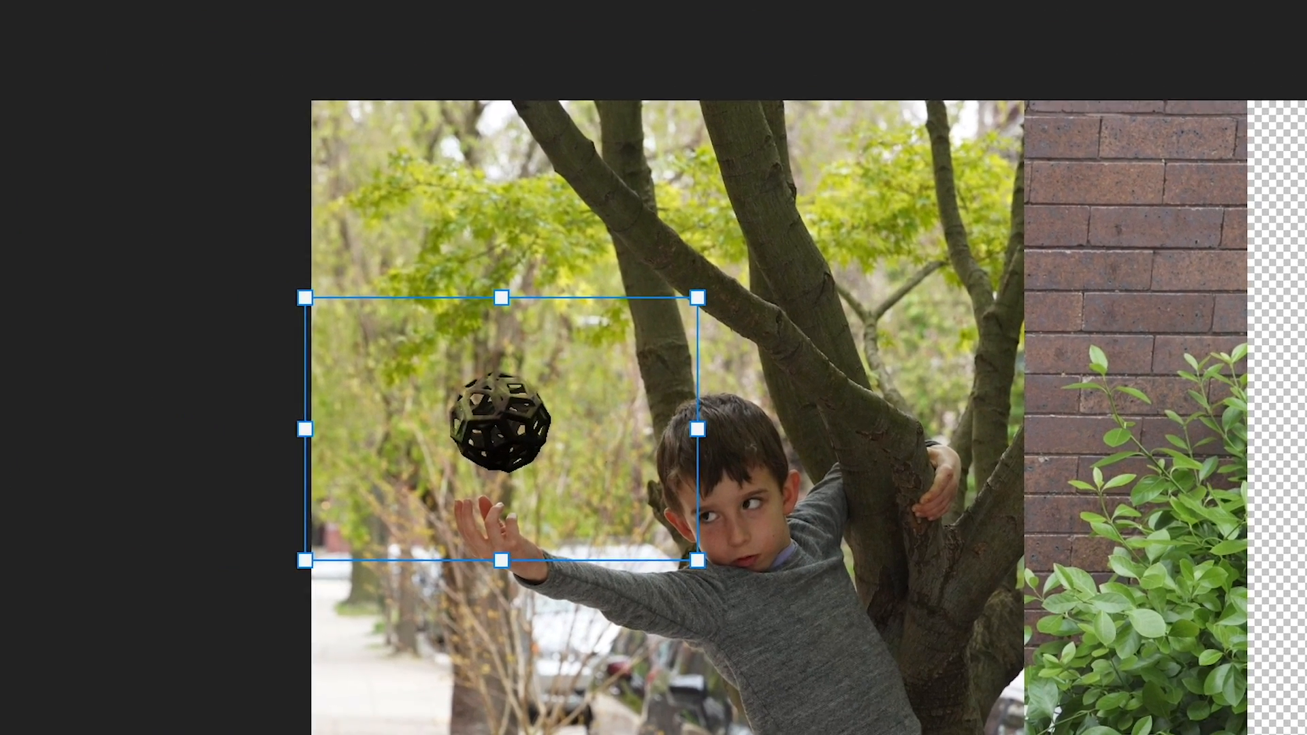
# Step: Flip the ball frames vertically, then select the brick-and-grass photo layer below with Alt+[
pyautogui.click(13, 0)
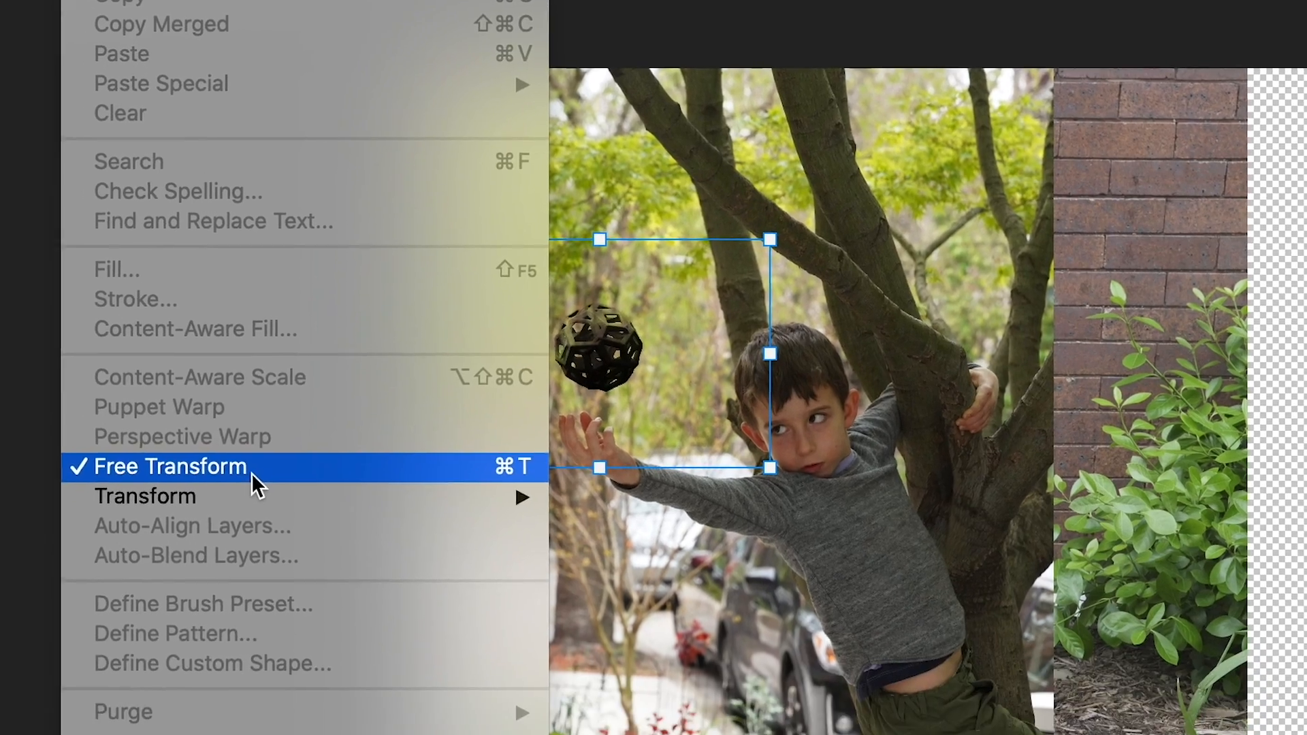
pyautogui.moveTo(262, 574)
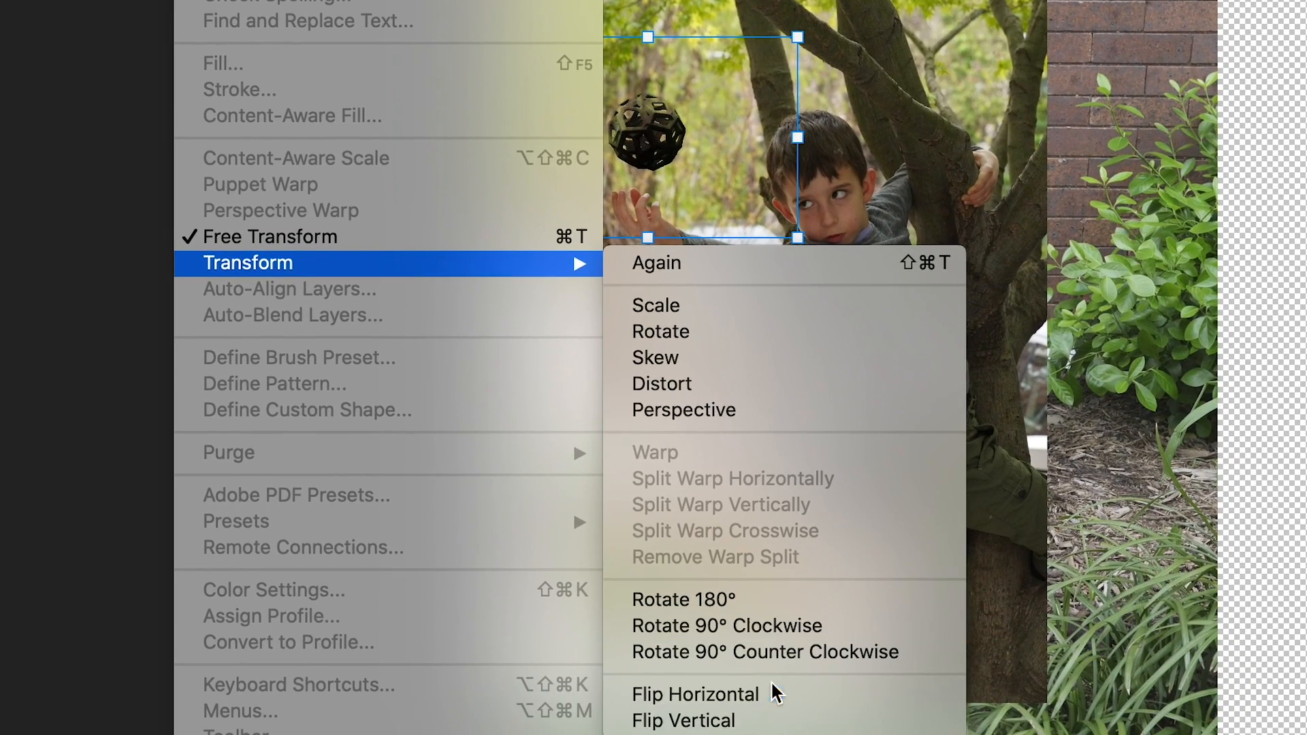
pyautogui.click(776, 721)
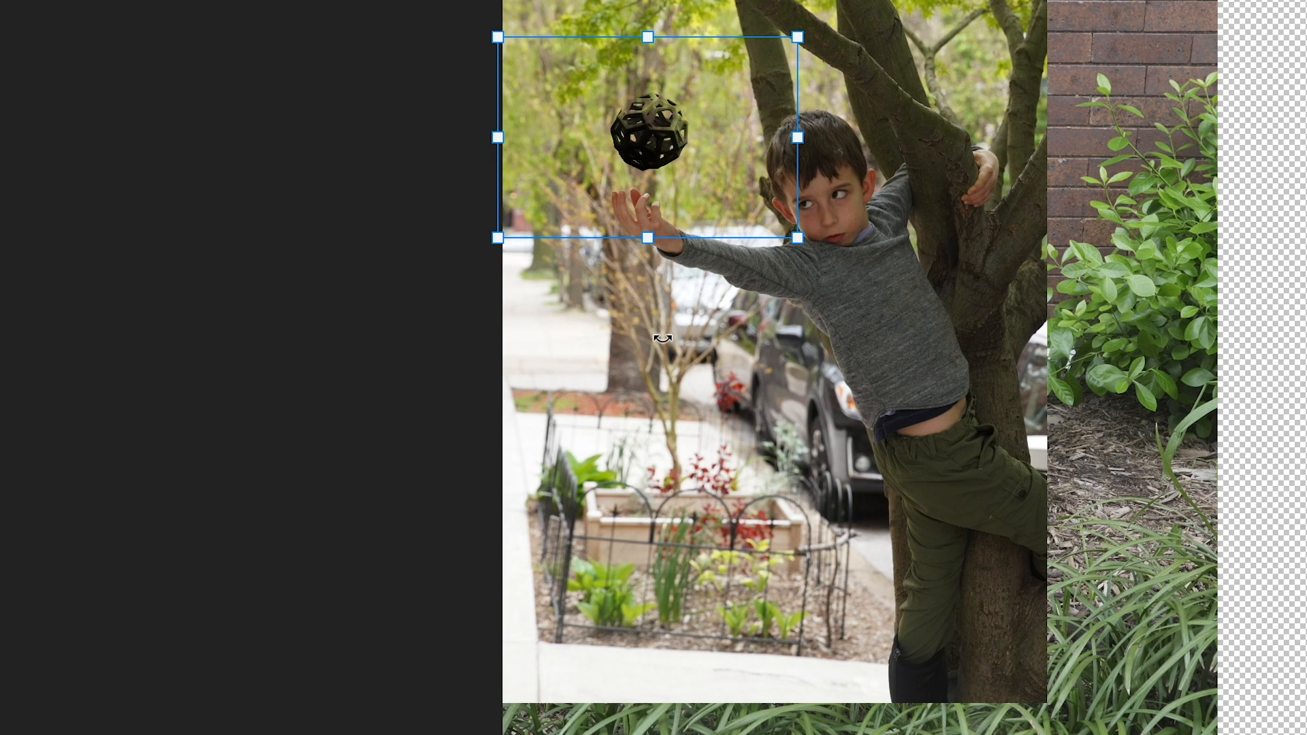
pyautogui.hotkey('alt', '[')
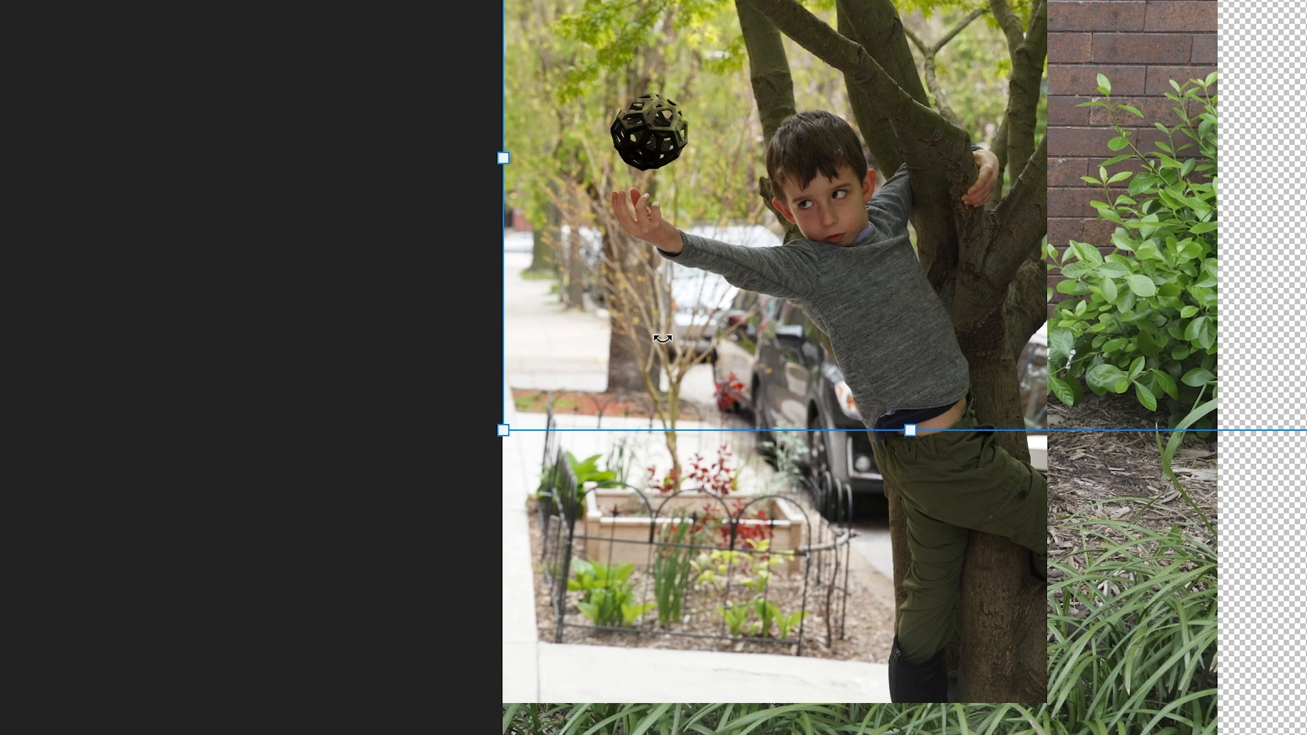
pyautogui.hotkey('alt', '[')
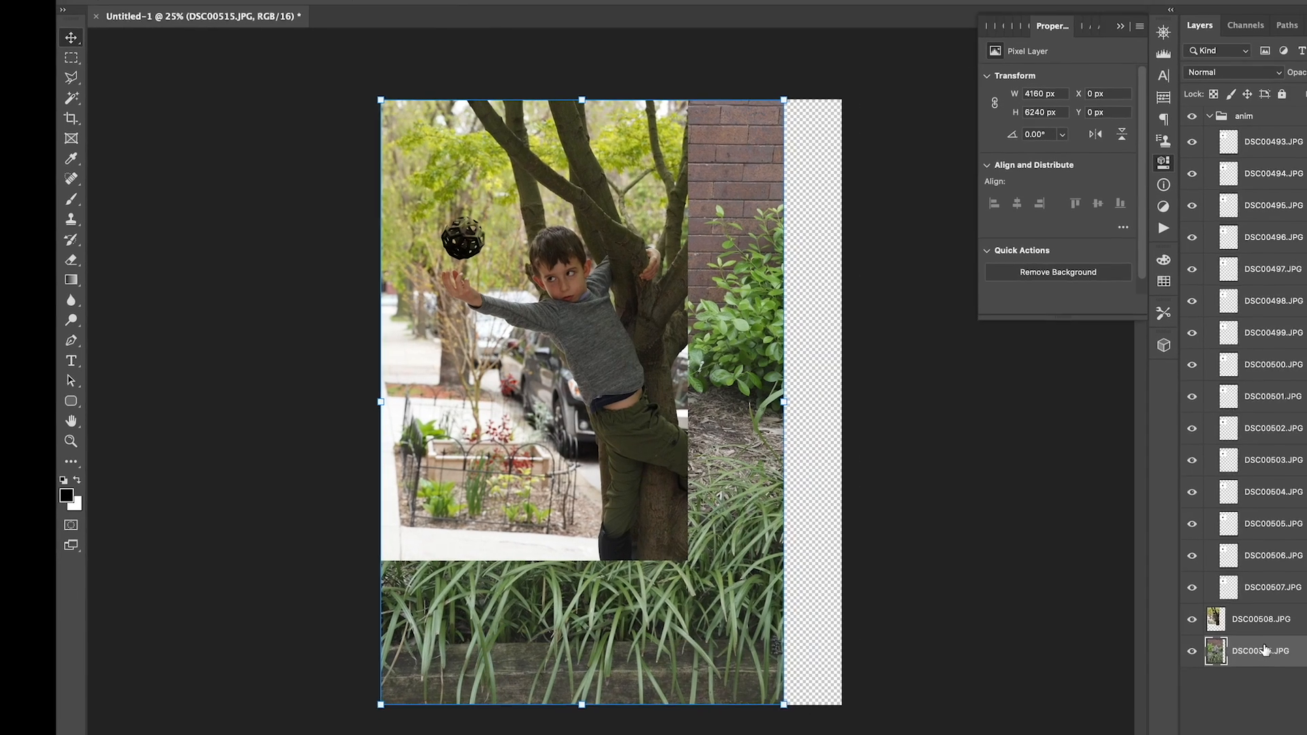
# Step: Delete the DSC00515 brick-and-grass layer and crop the canvas to the boy photo at 2849 × 4095 px
pyautogui.moveTo(1263, 650); pyautogui.dragTo(1206, 726)
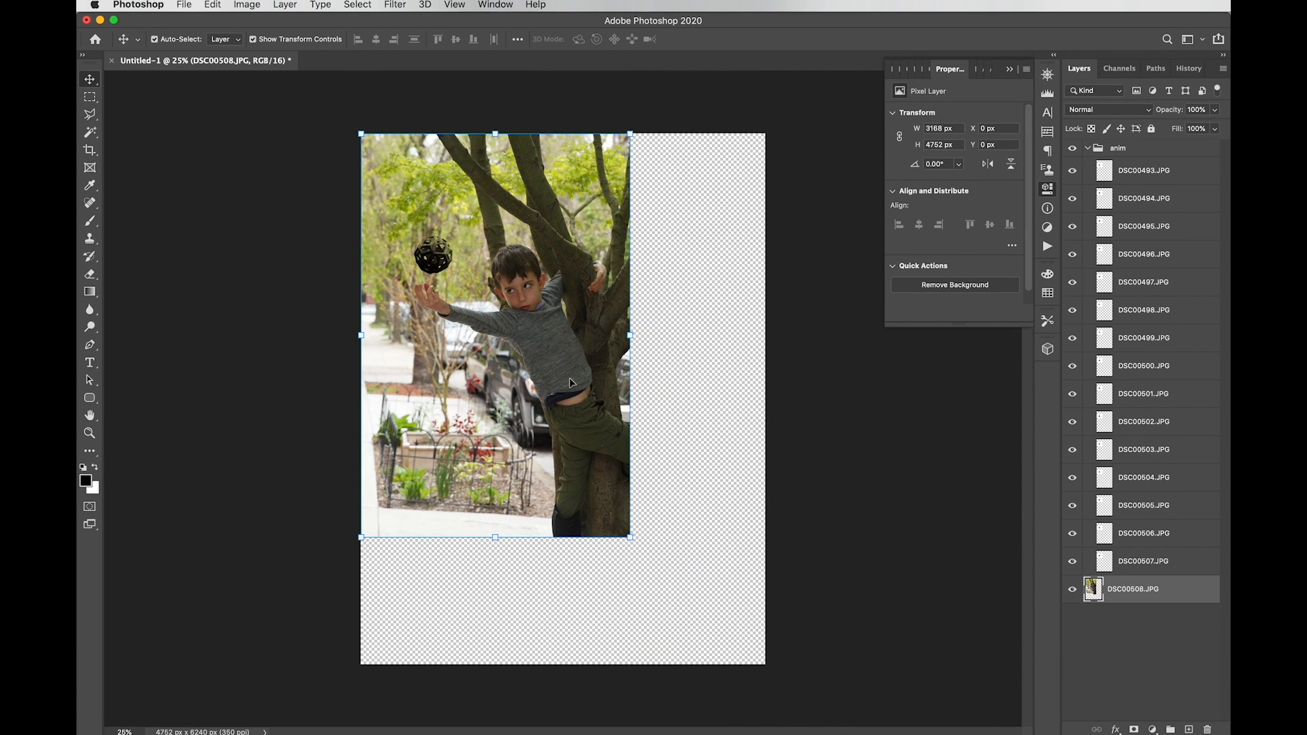
pyautogui.click(90, 97)
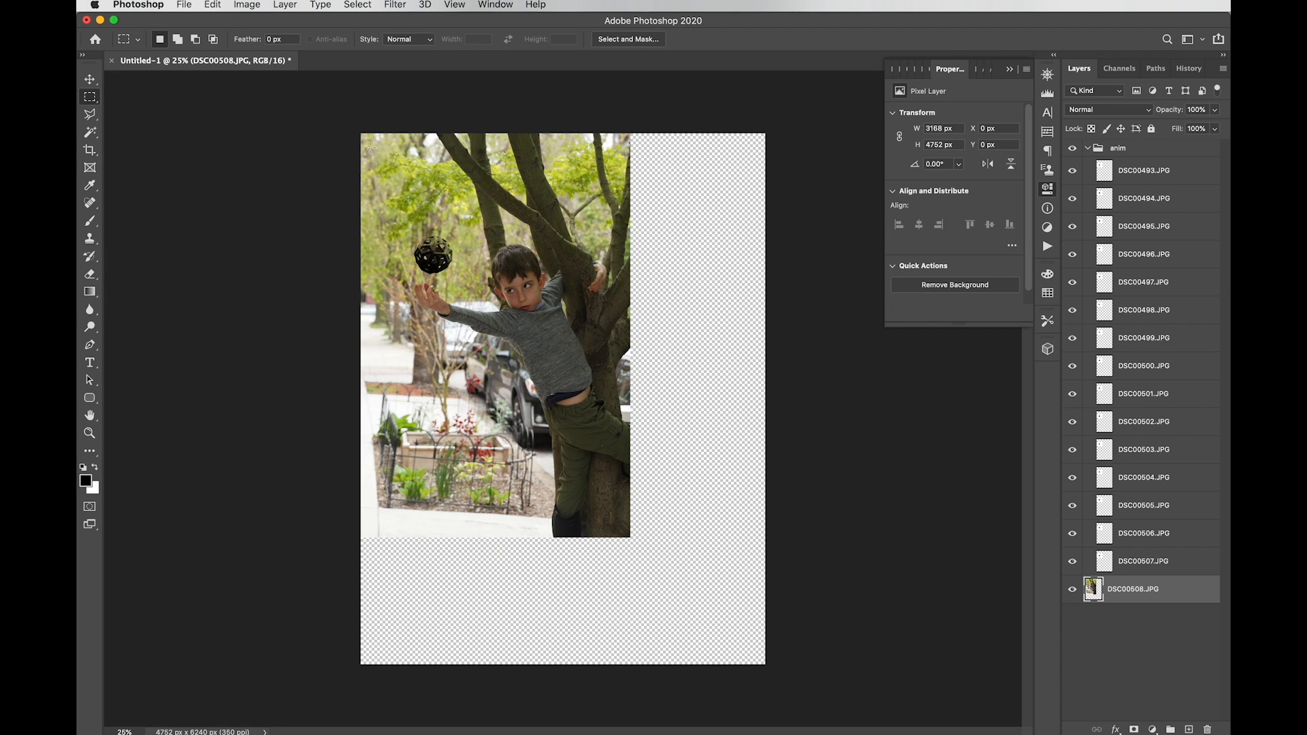
pyautogui.moveTo(375, 160); pyautogui.dragTo(624, 507)
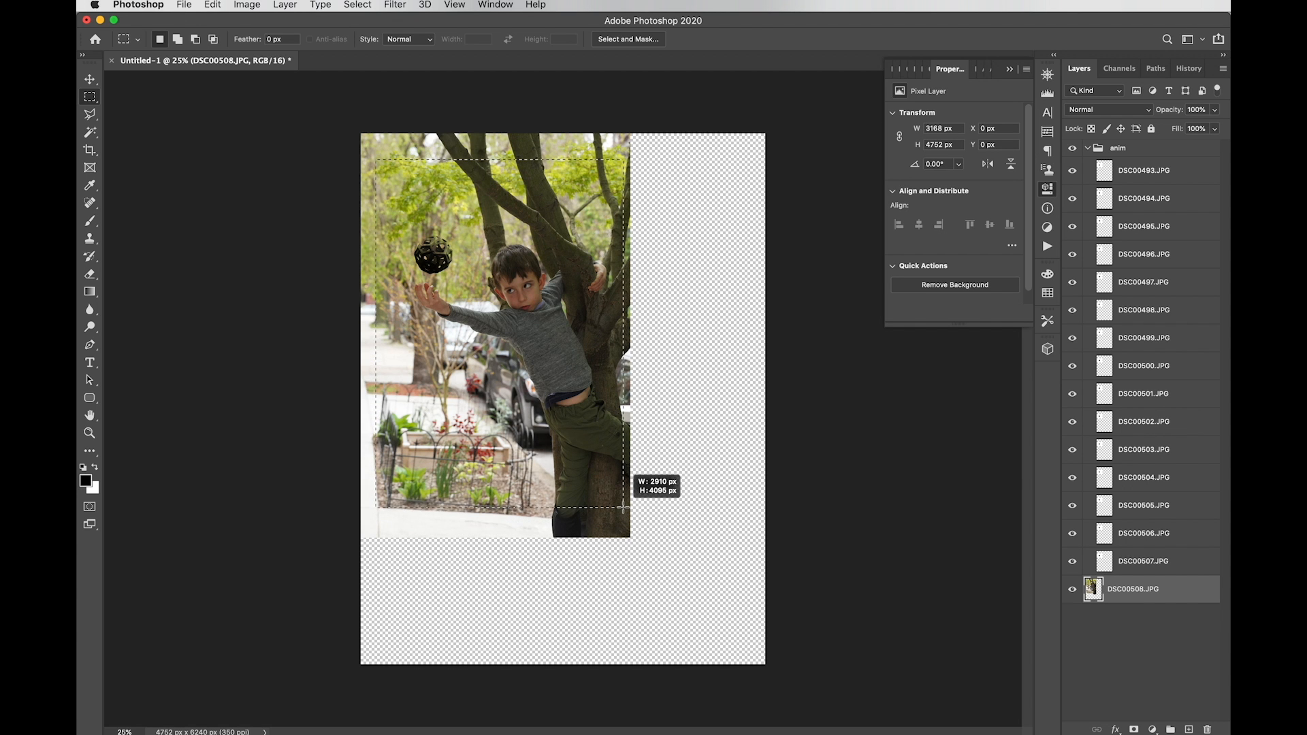
pyautogui.click(281, 145)
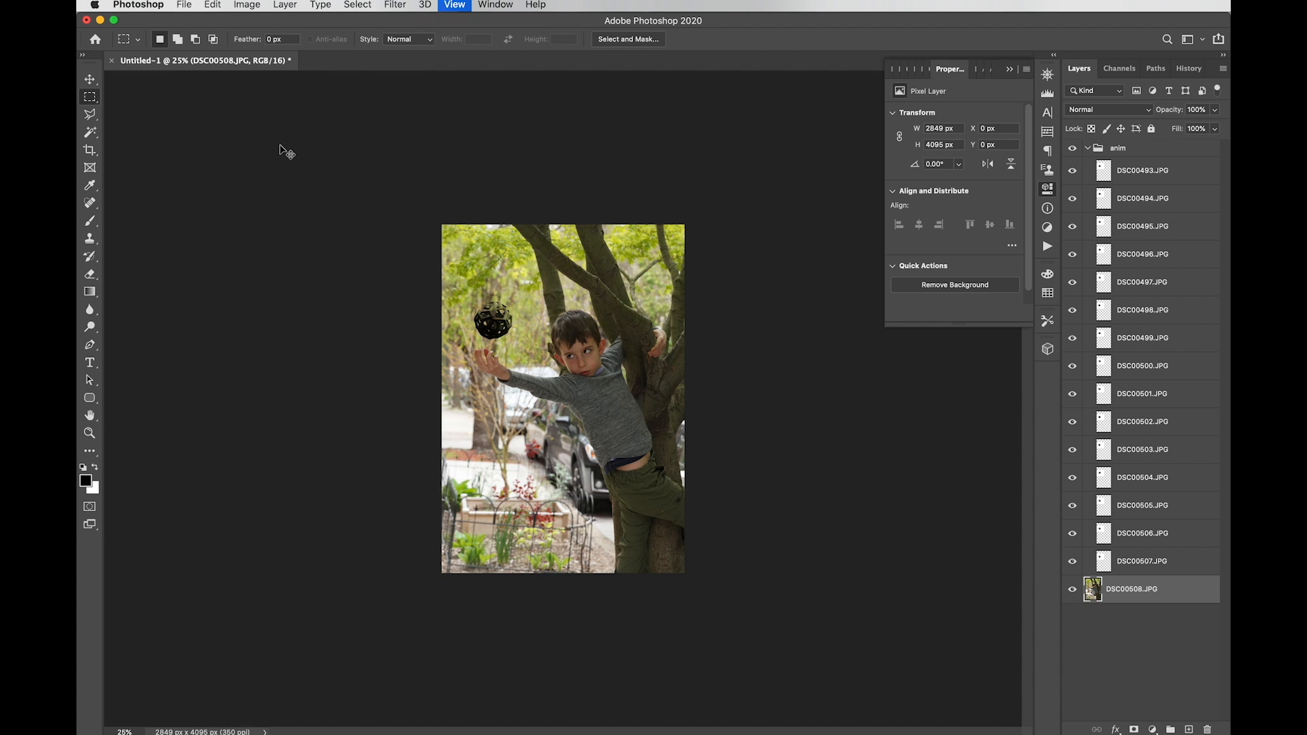
pyautogui.press('super+equal')
pyautogui.press('super+equal')
pyautogui.press('super+minus')
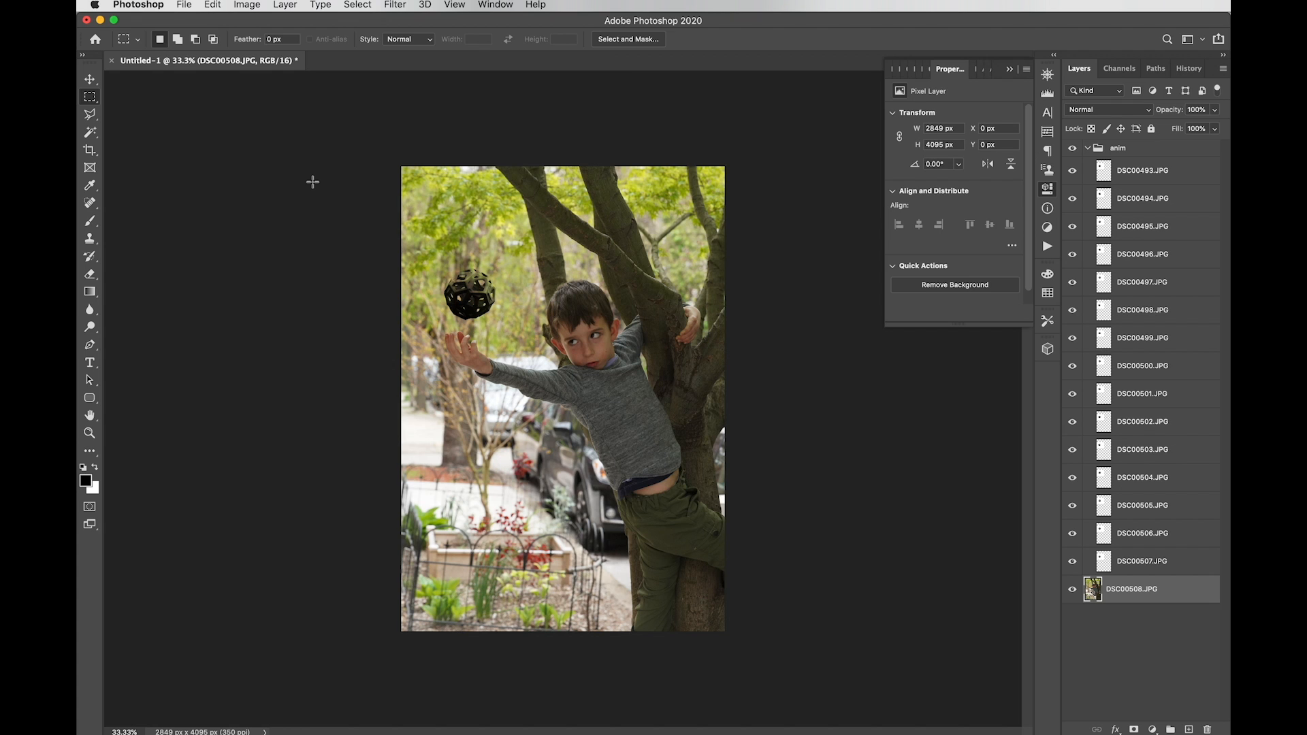
# Step: Show the Timeline, create a video timeline, and convert it to frame animation
pyautogui.click(491, 5)
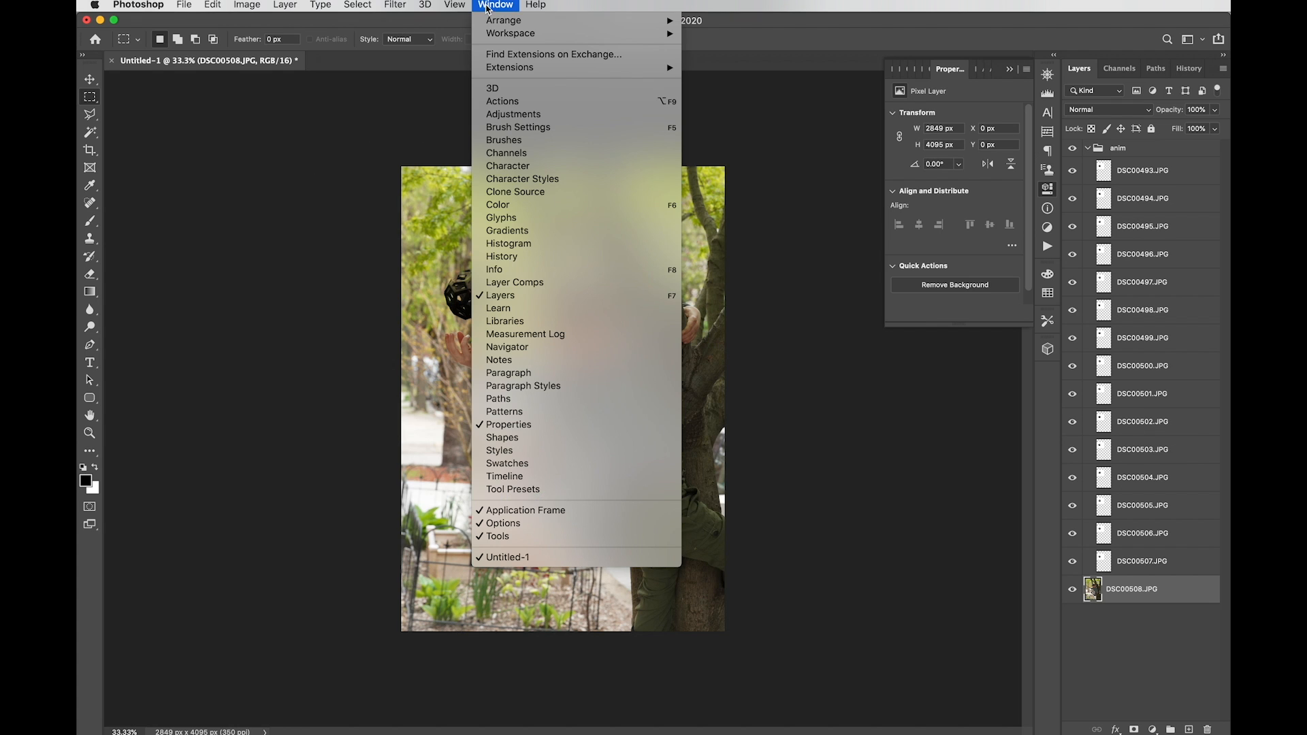
pyautogui.click(505, 478)
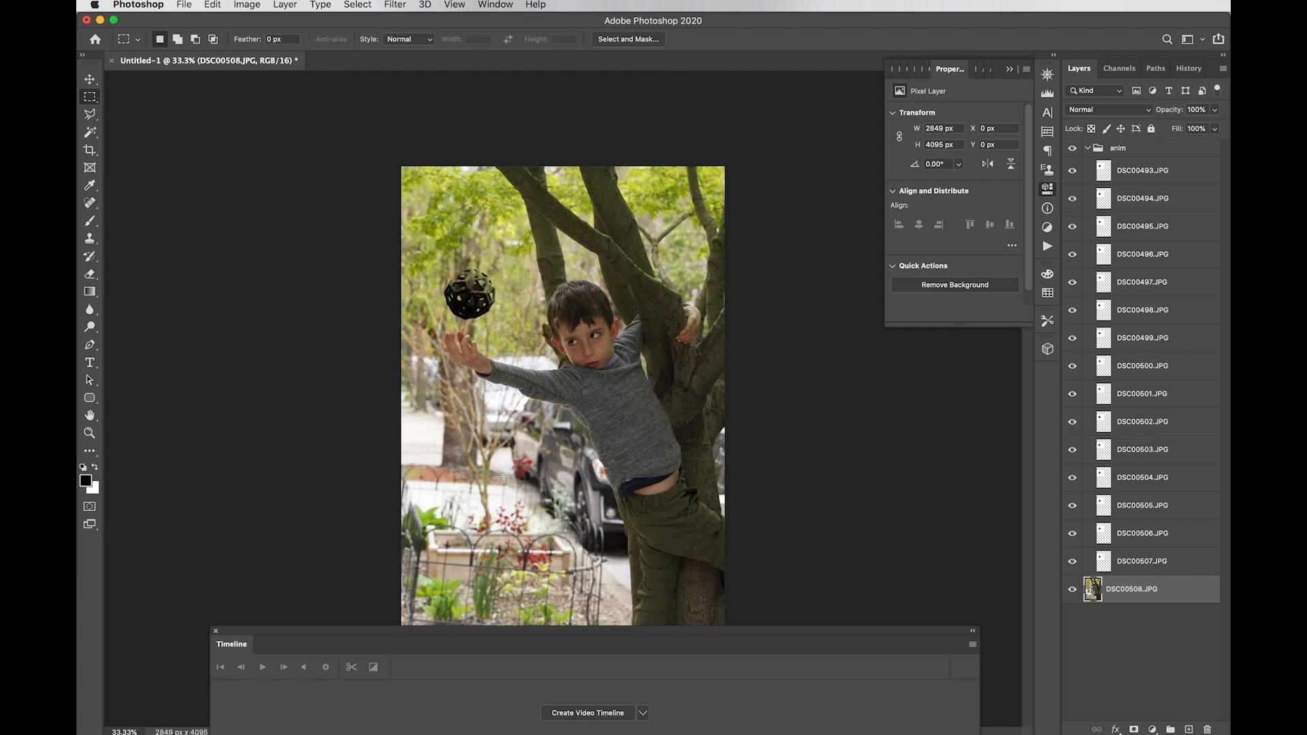
pyautogui.click(587, 713)
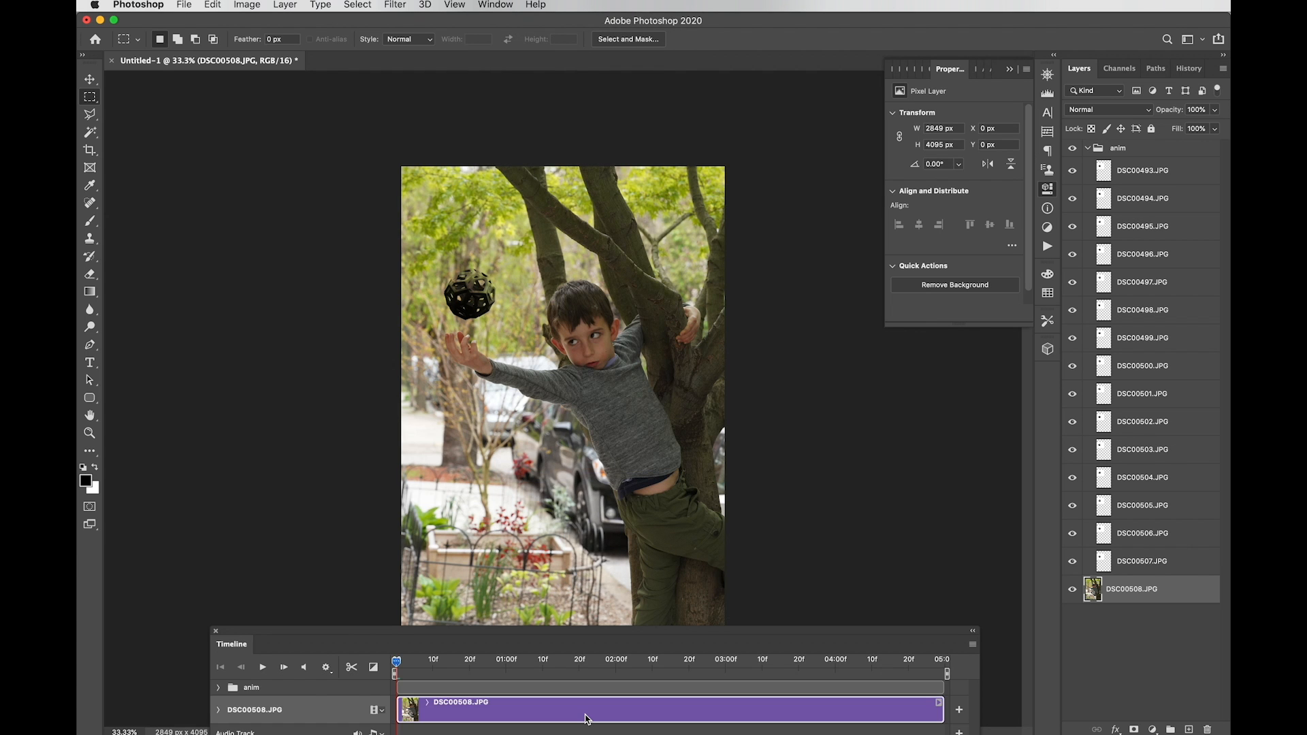
pyautogui.moveTo(474, 636); pyautogui.dragTo(378, 572)
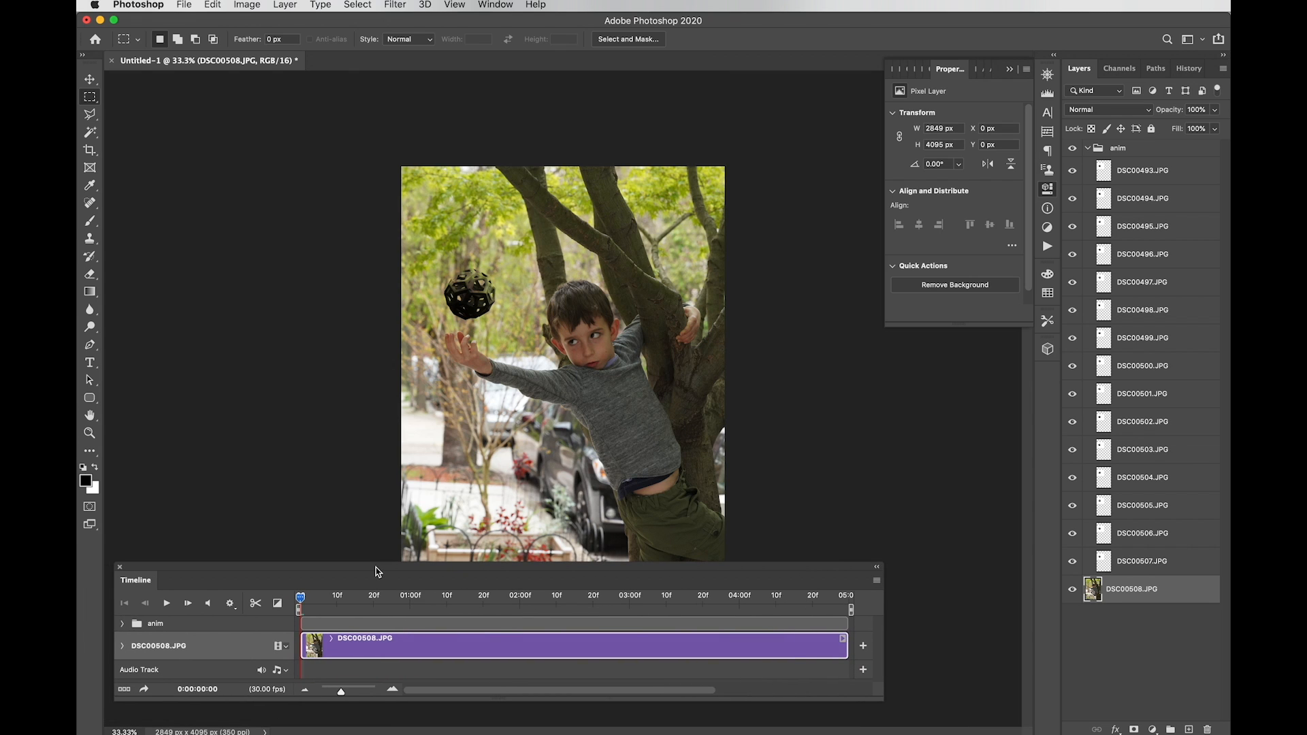
pyautogui.click(124, 692)
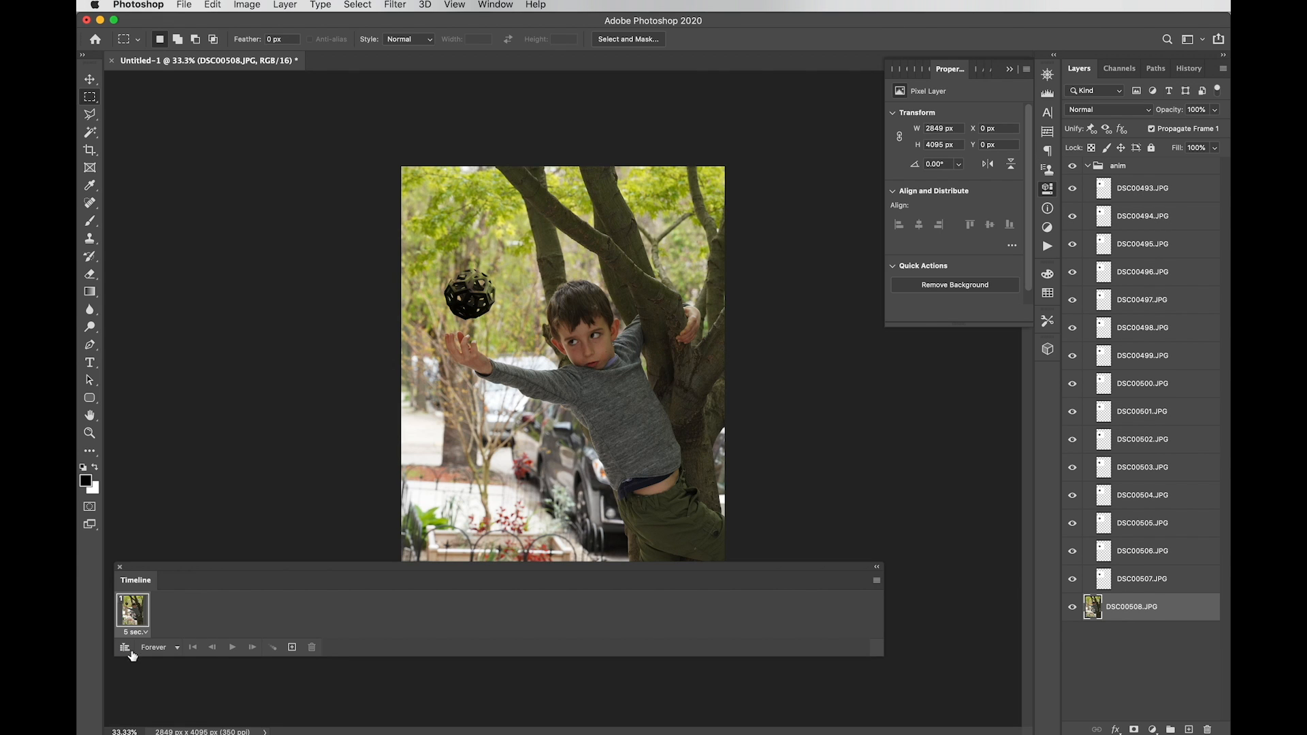
# Step: Set the single frame's delay to No delay
pyautogui.click(134, 633)
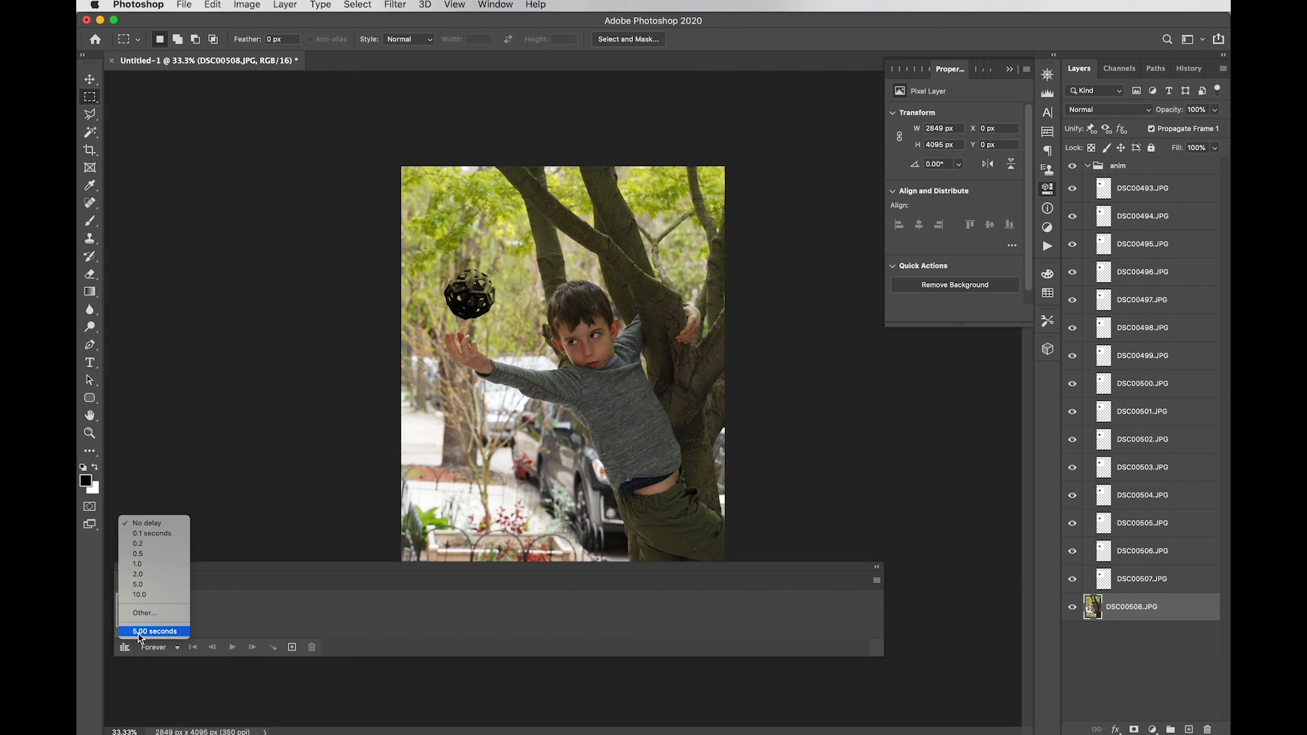
pyautogui.click(228, 602)
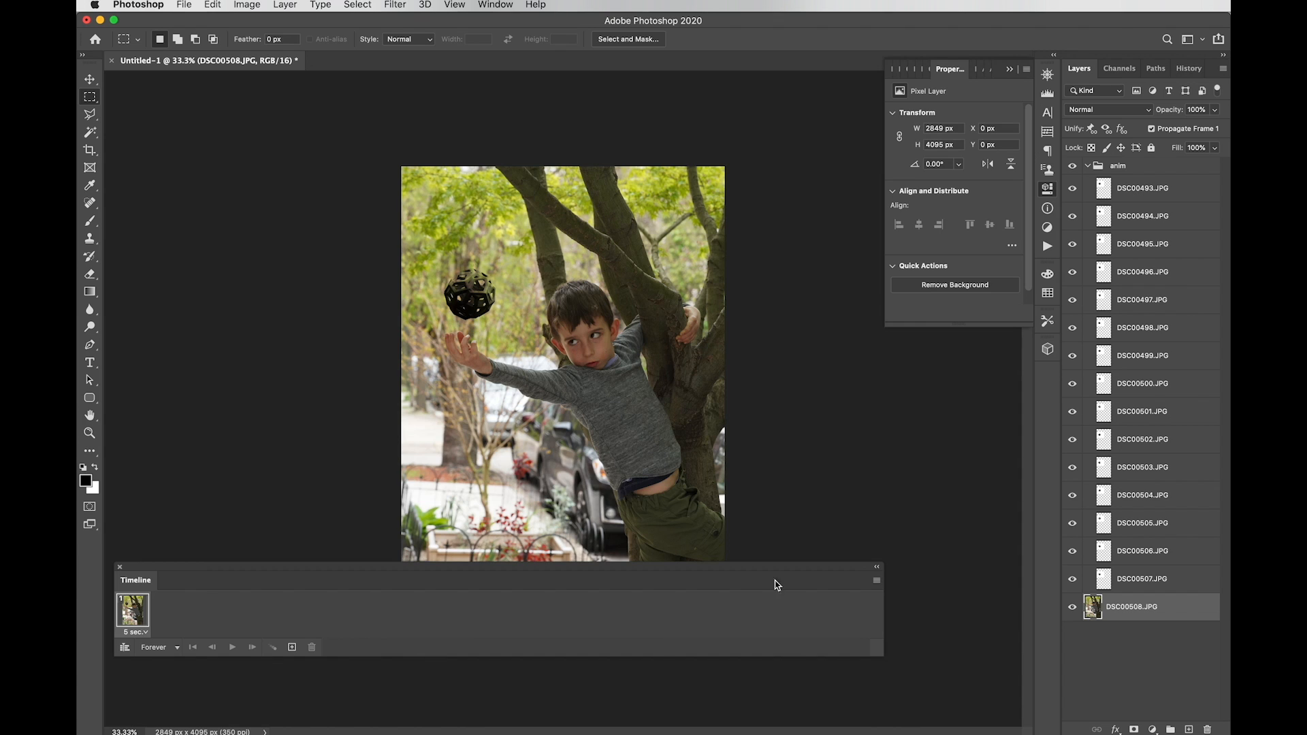
pyautogui.click(136, 631)
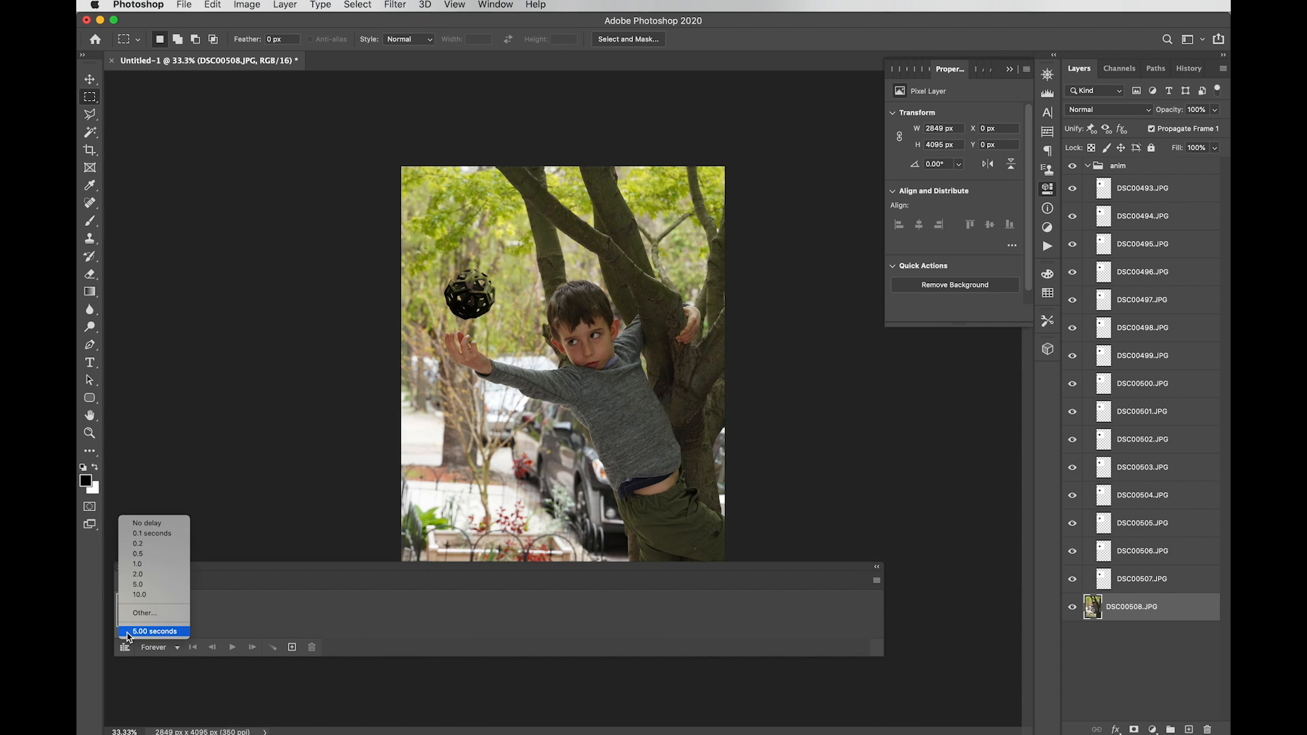
pyautogui.click(177, 525)
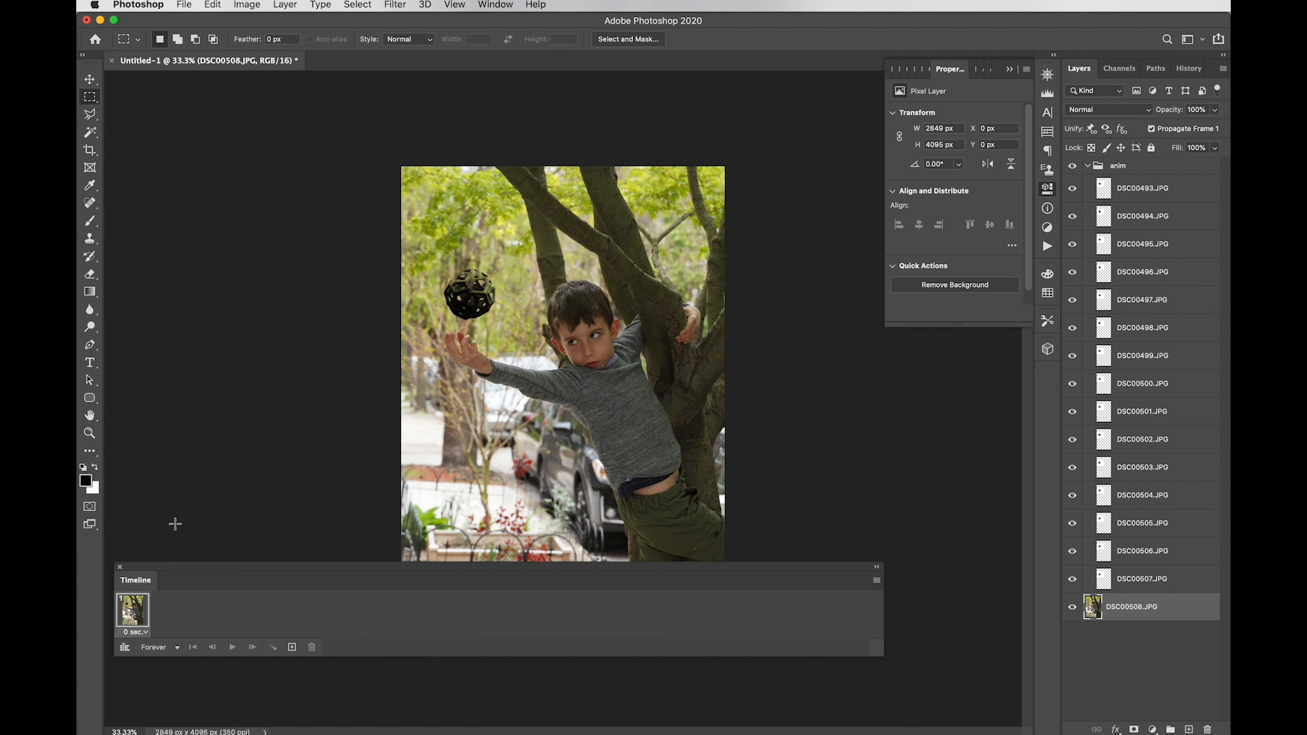
pyautogui.click(874, 582)
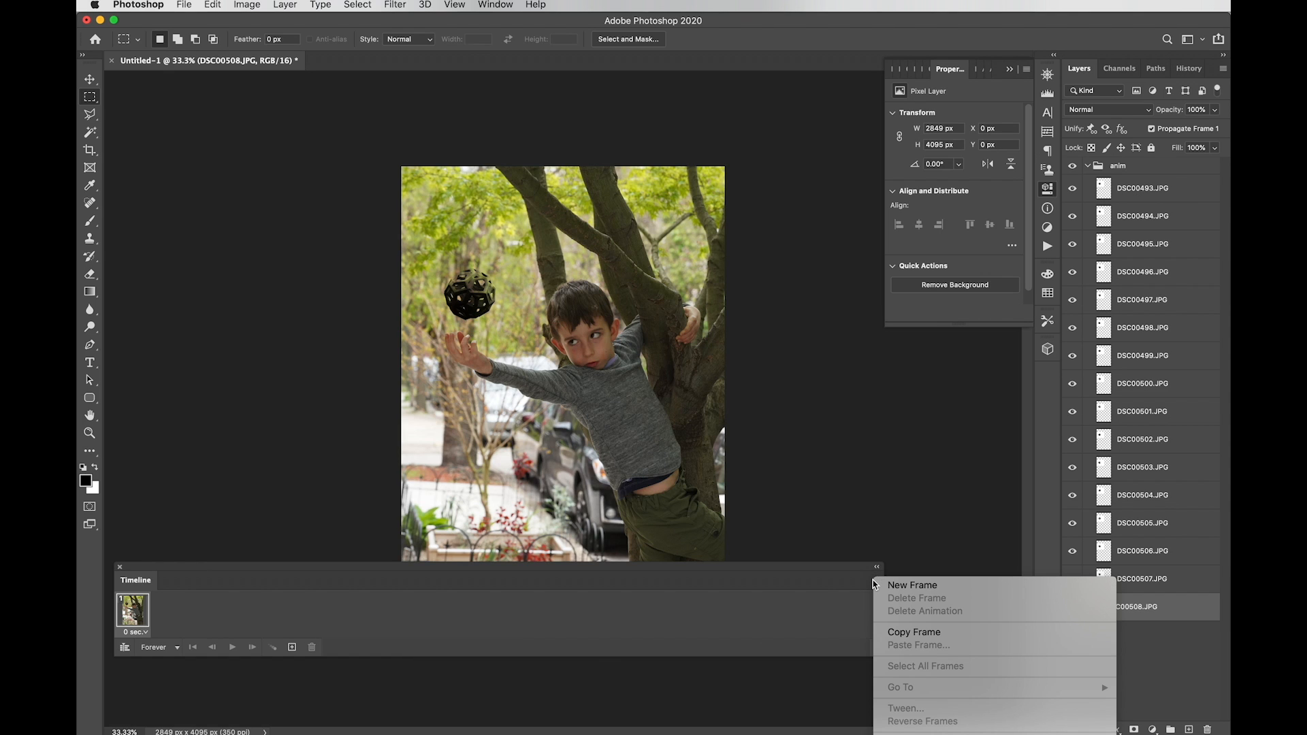
# Step: Make an animation frame from each layer using the Timeline's Make Frames From Layers
pyautogui.click(873, 581)
pyautogui.moveTo(819, 565); pyautogui.dragTo(814, 136)
pyautogui.click(868, 150)
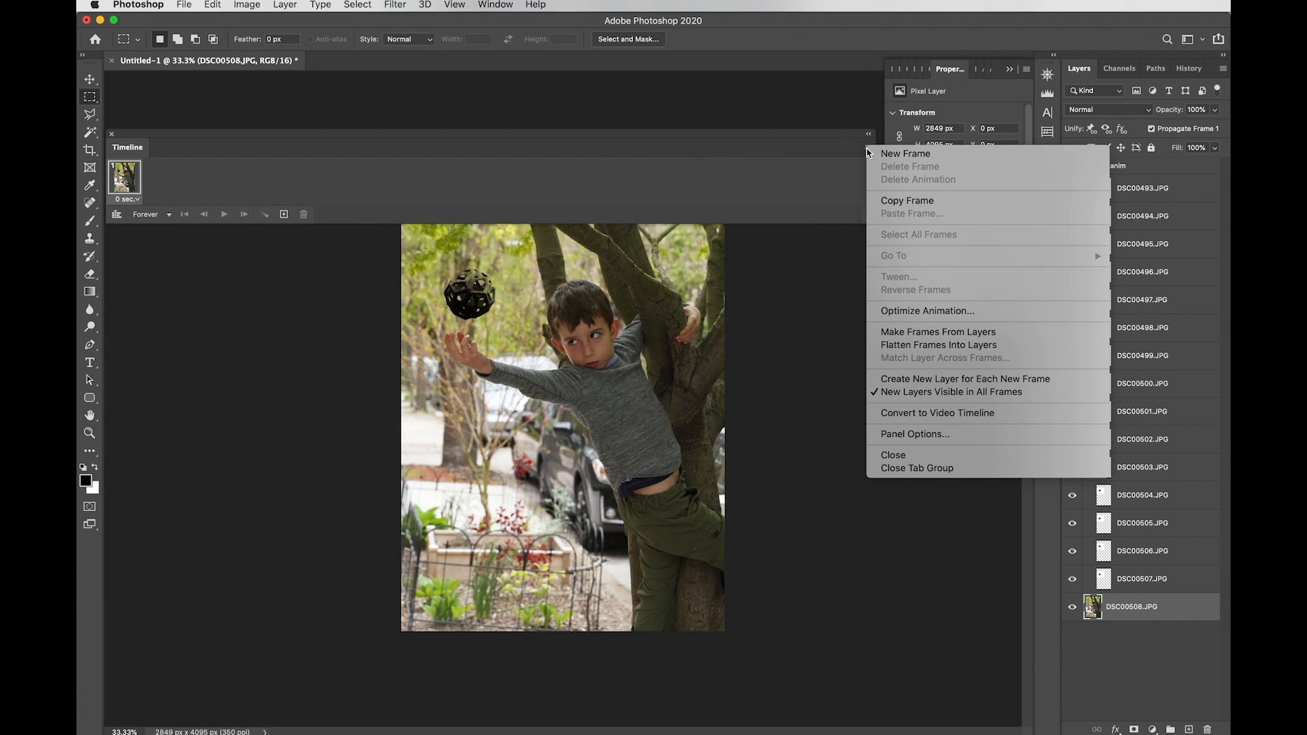
pyautogui.click(920, 334)
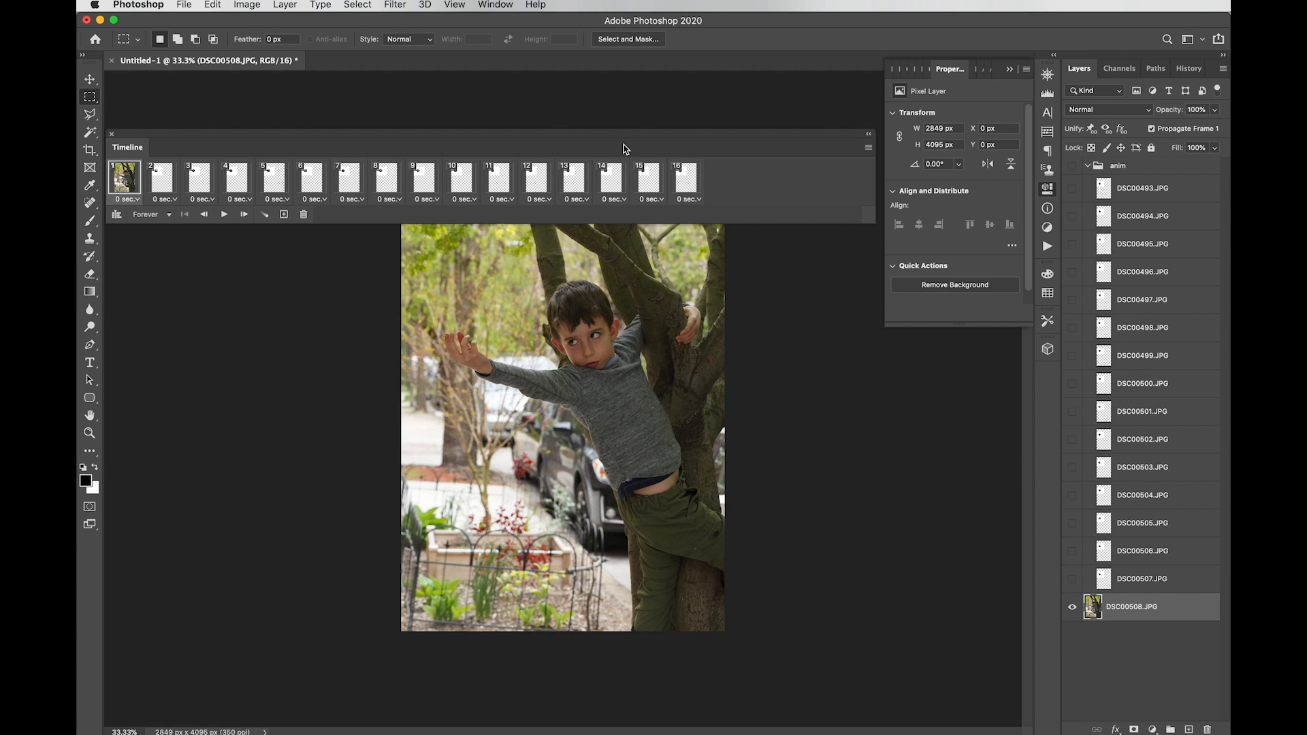
pyautogui.moveTo(617, 138); pyautogui.dragTo(617, 626)
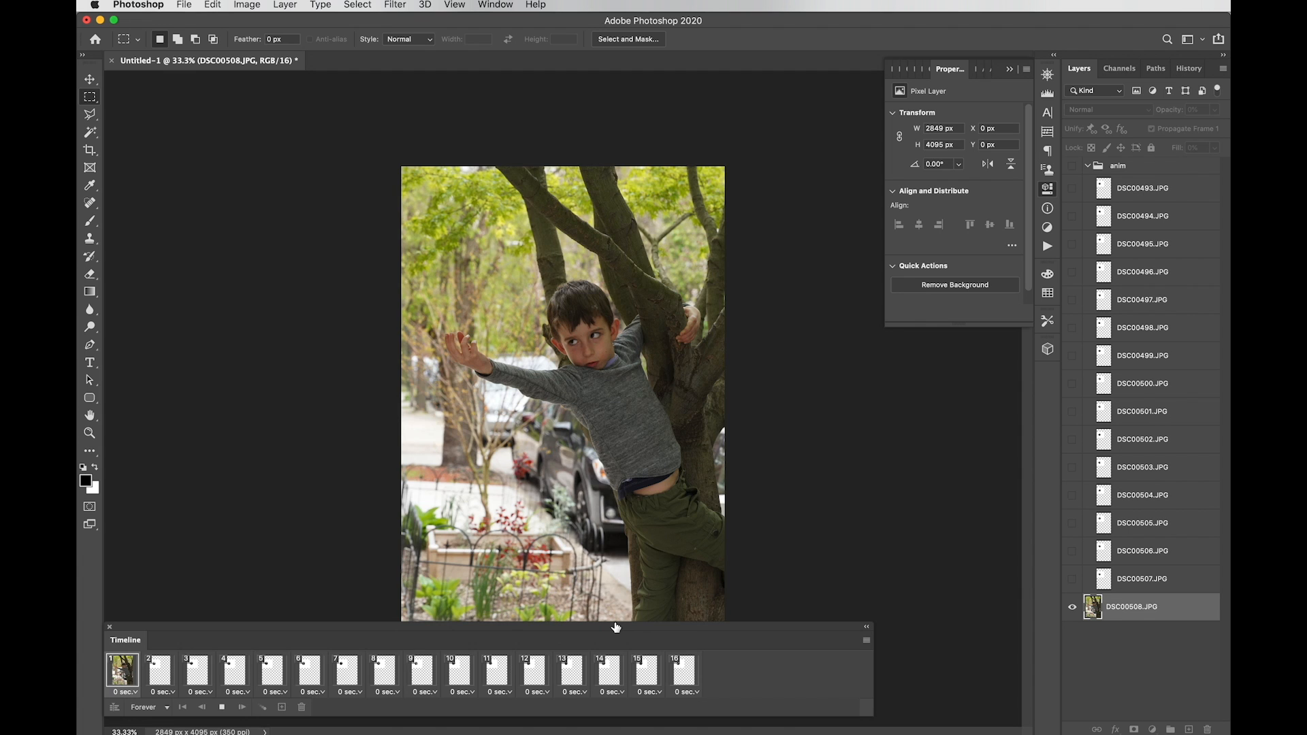
# Step: Preview the animation, then delete the photo-only first frame, confirming Yes
pyautogui.press('space')
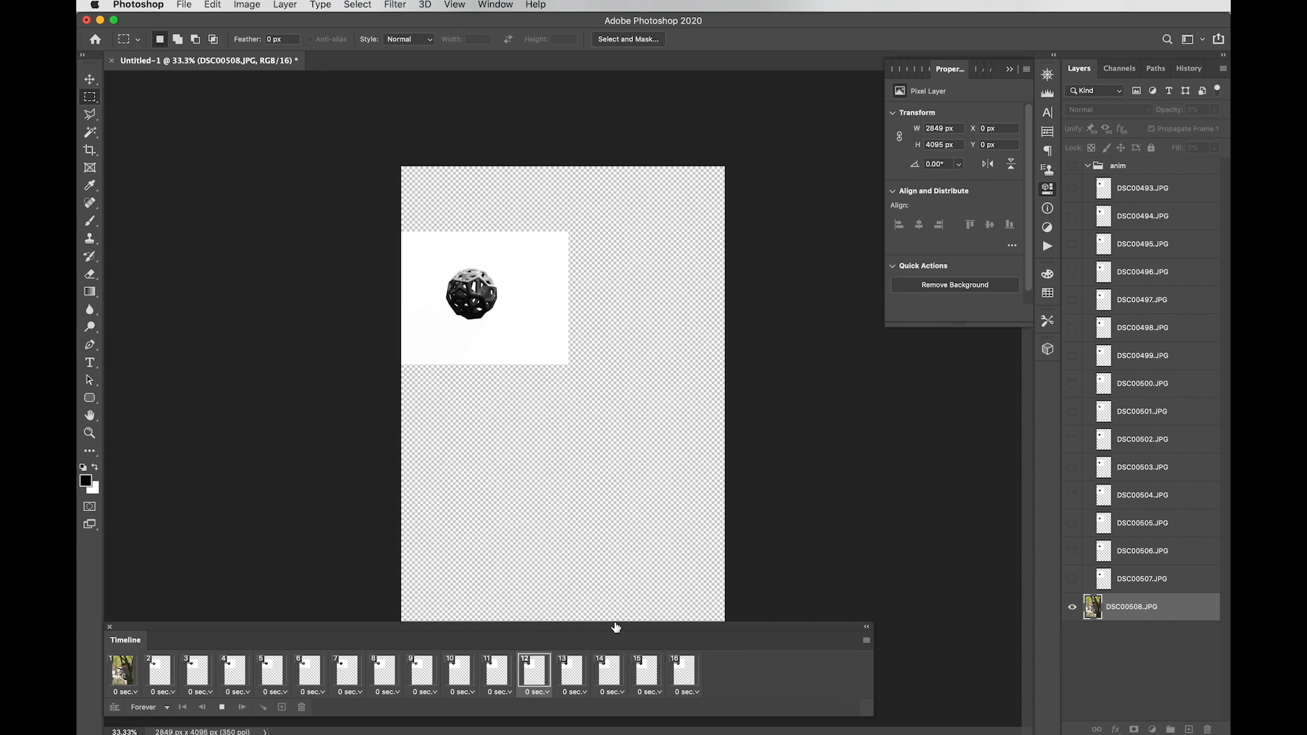
pyautogui.press('space')
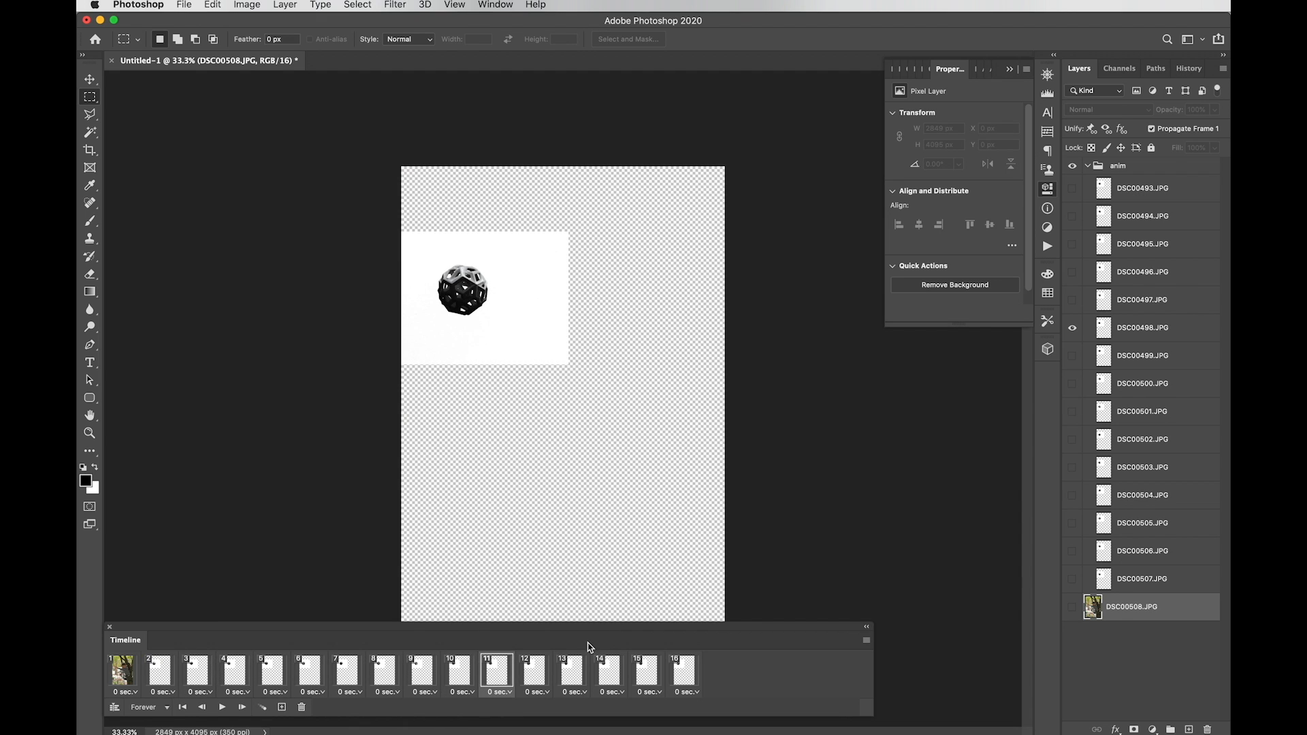
pyautogui.click(123, 673)
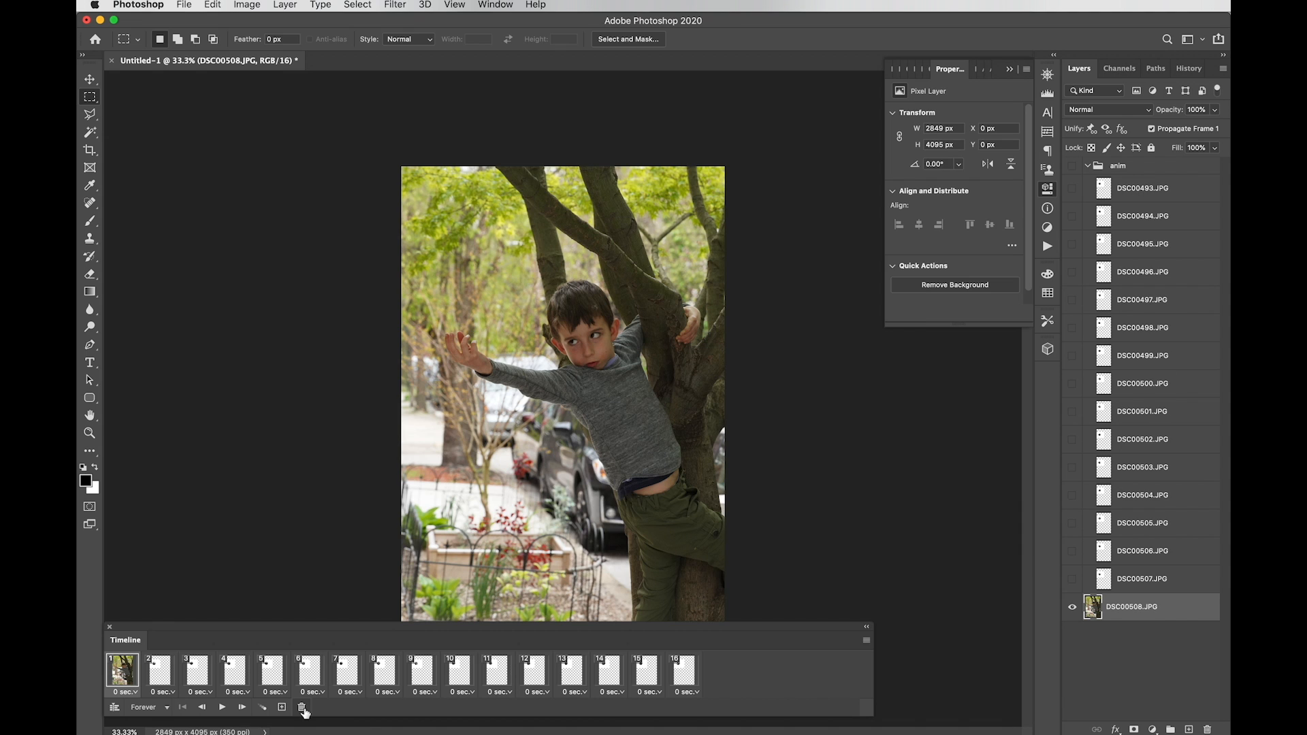
pyautogui.click(302, 707)
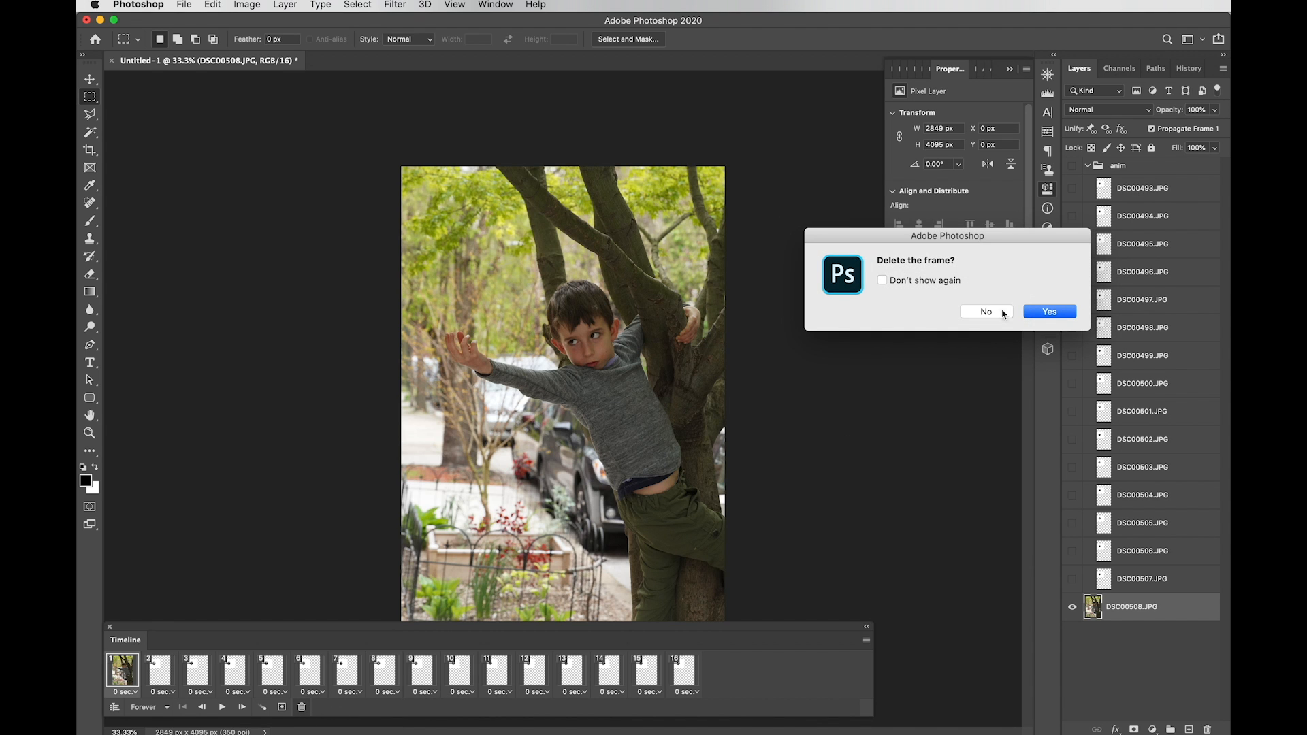
pyautogui.click(1040, 318)
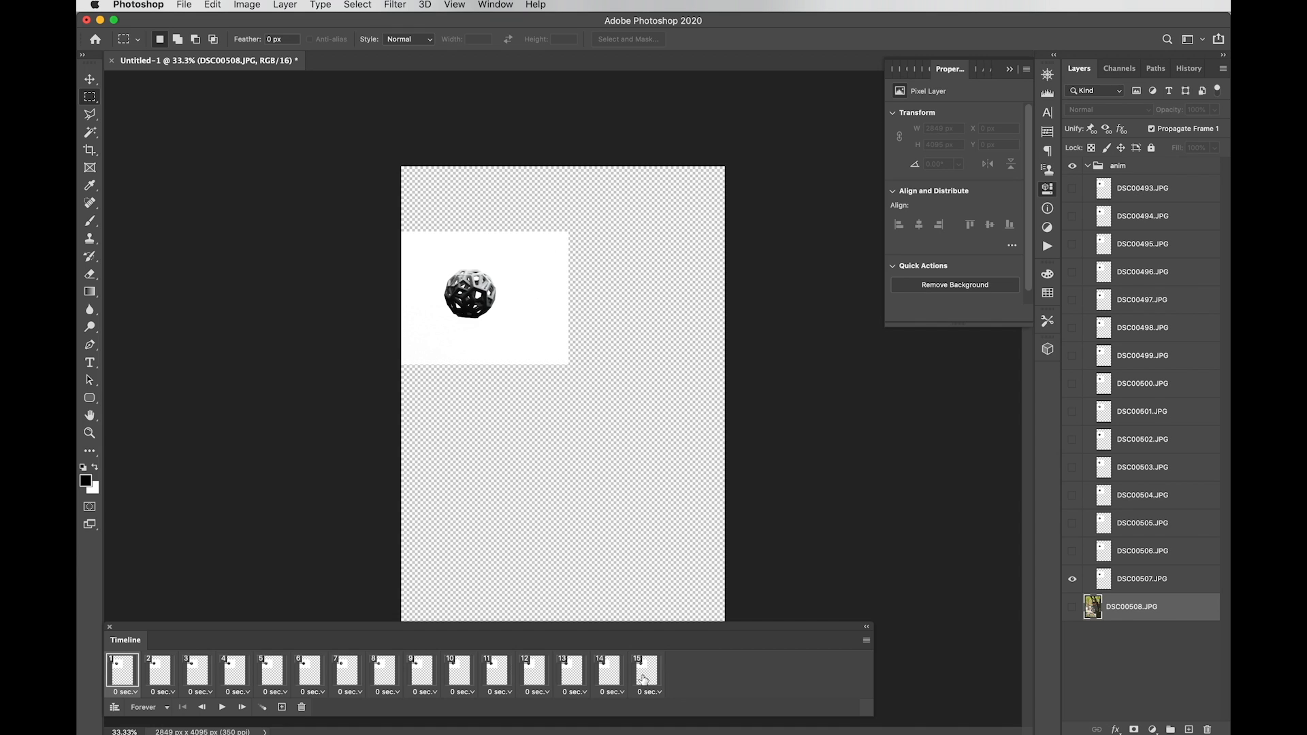
# Step: Select all 15 frames, turn on DSC00508.JPG's visibility in each, and play the animation
pyautogui.keyDown('shift'); pyautogui.click(644, 682); pyautogui.keyUp('shift')
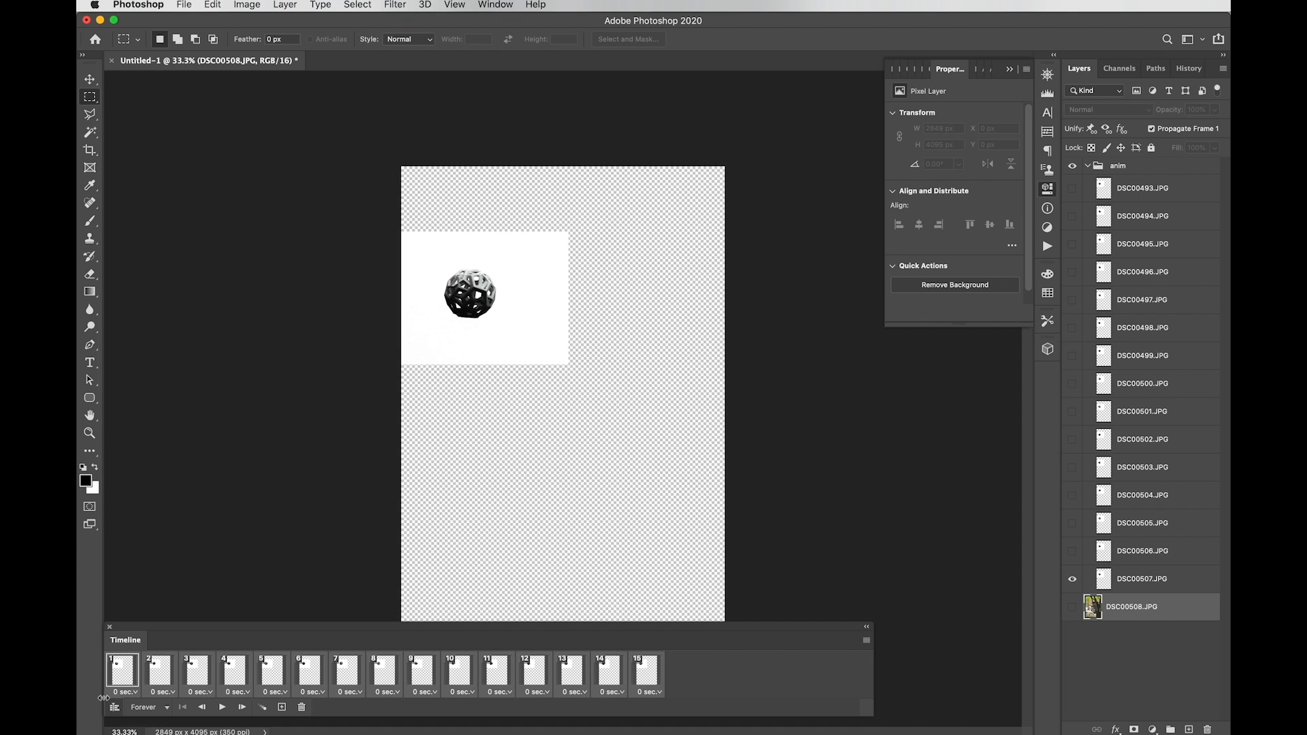
pyautogui.click(1072, 607)
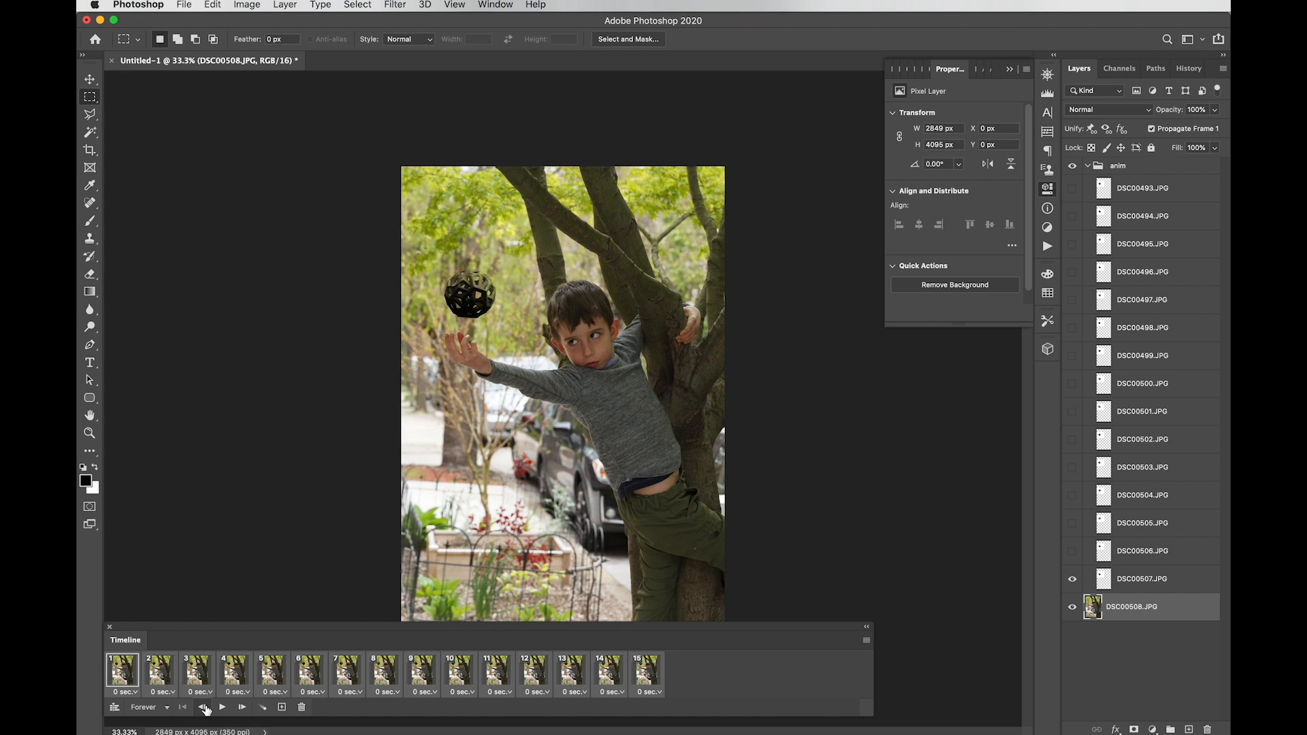
pyautogui.click(220, 708)
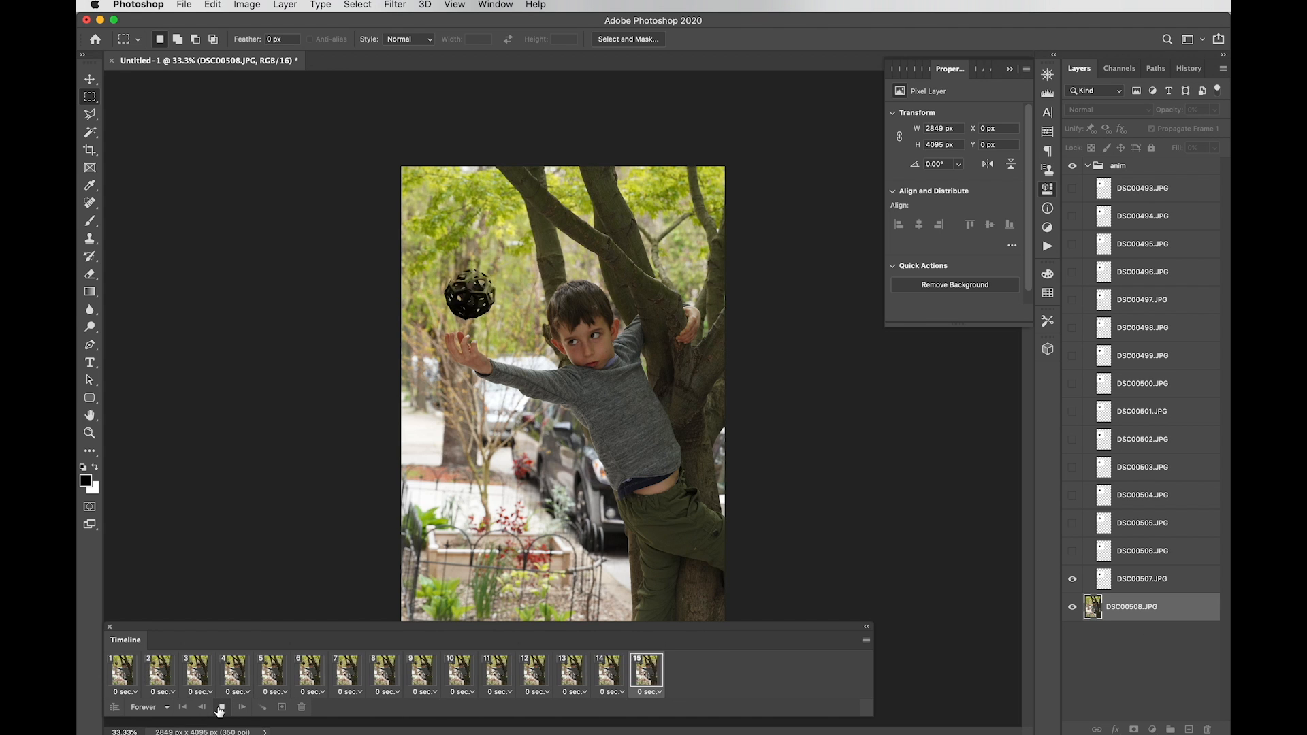